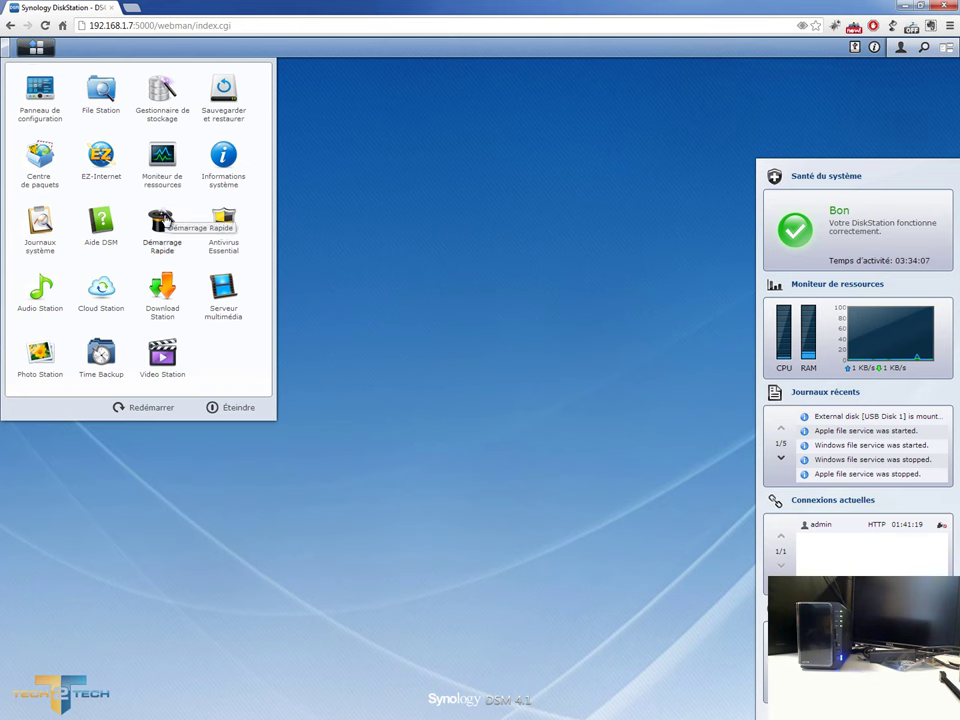
- Open Antivirus Essential and review its quarantine, logs and default settings, including the whitelist of excluded files
click(222, 222)
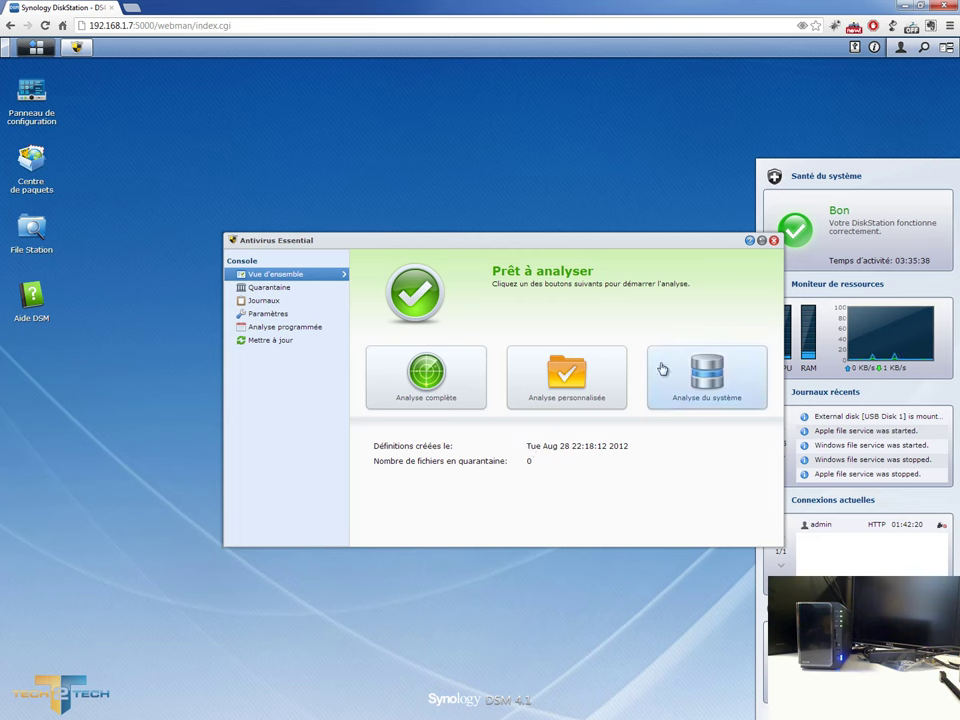
click(283, 289)
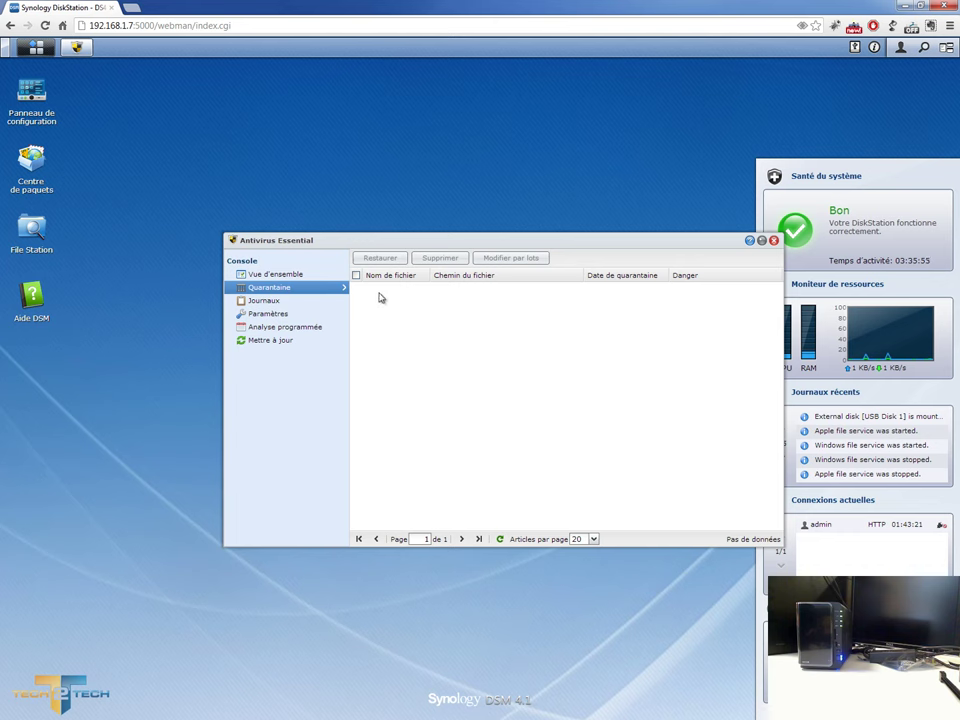
click(281, 303)
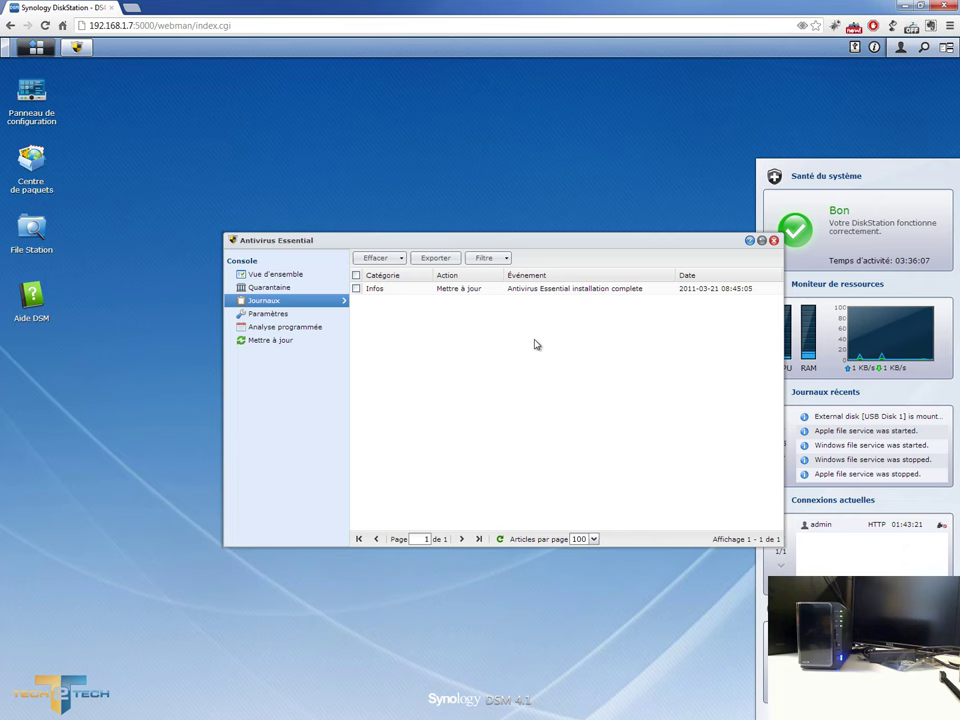
click(290, 315)
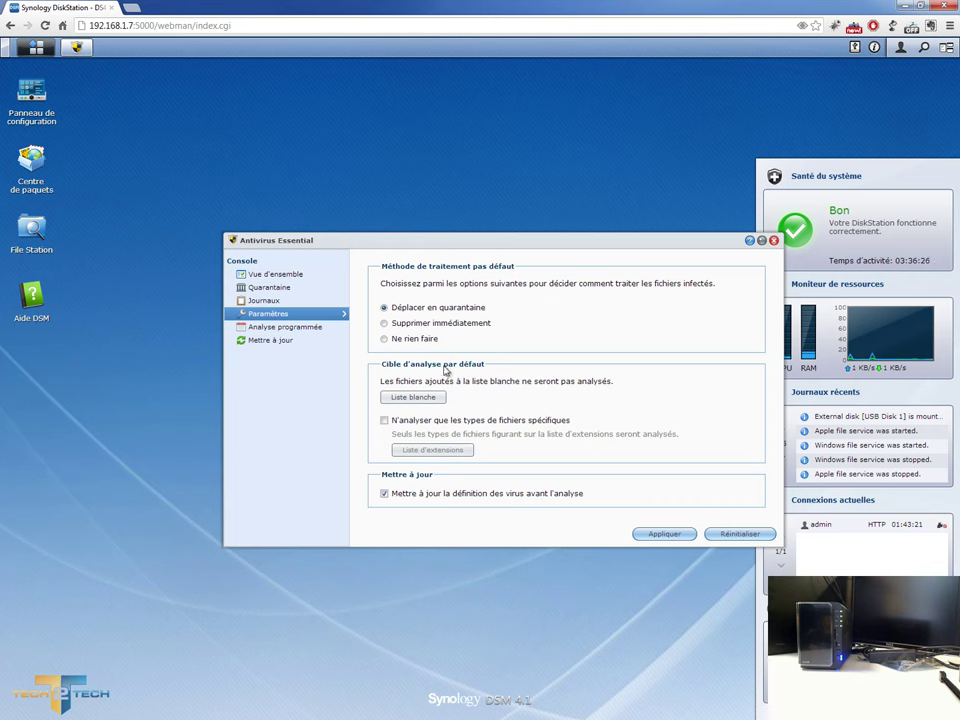
click(428, 397)
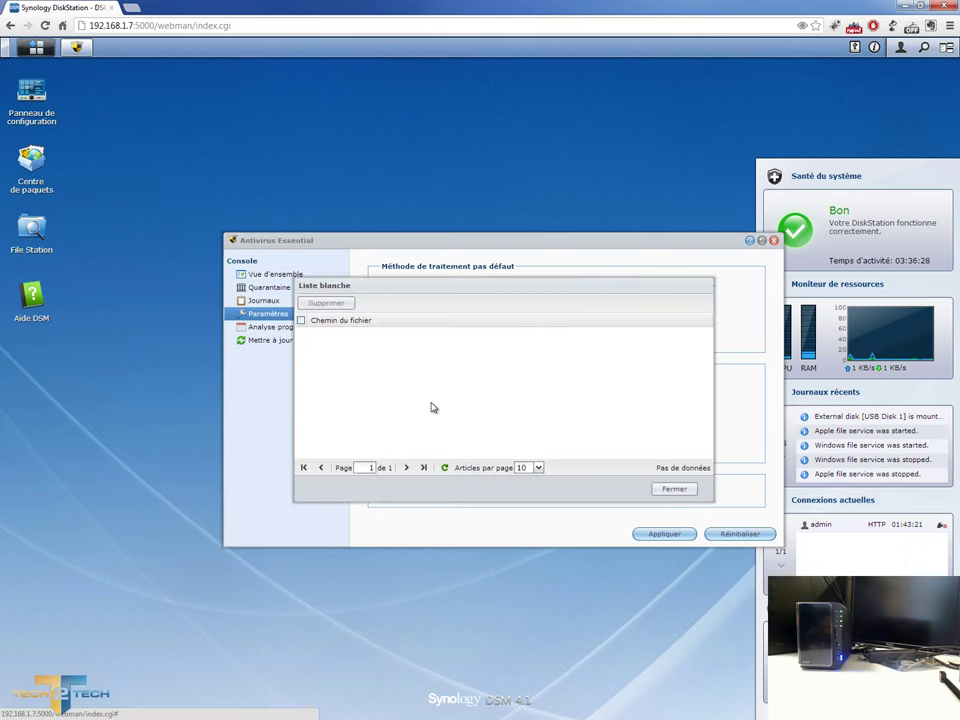
drag(429, 292, 595, 316)
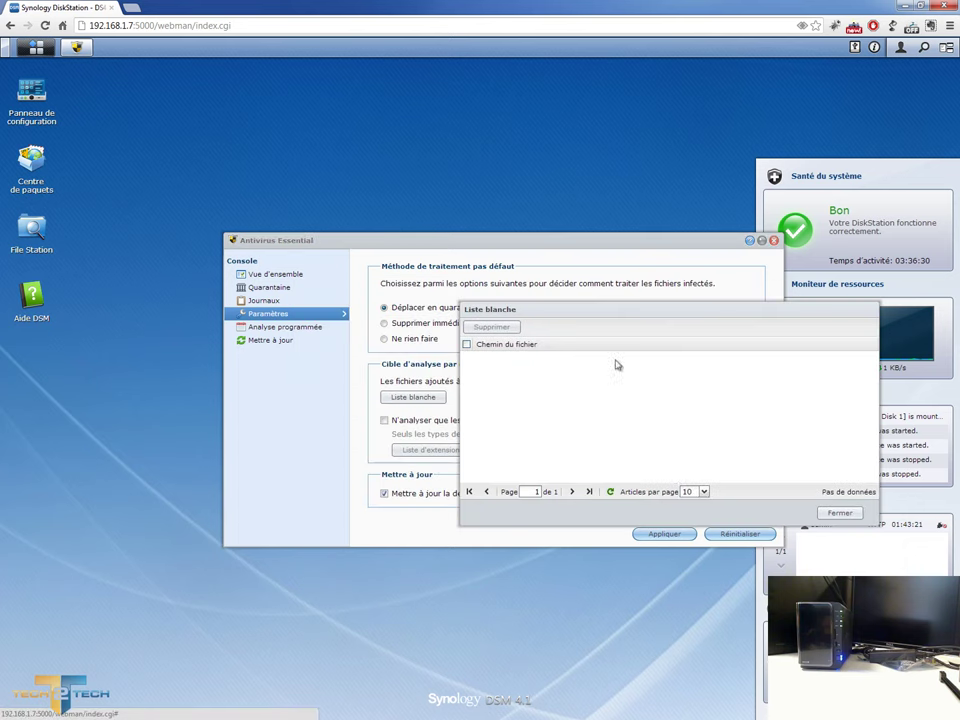
click(837, 516)
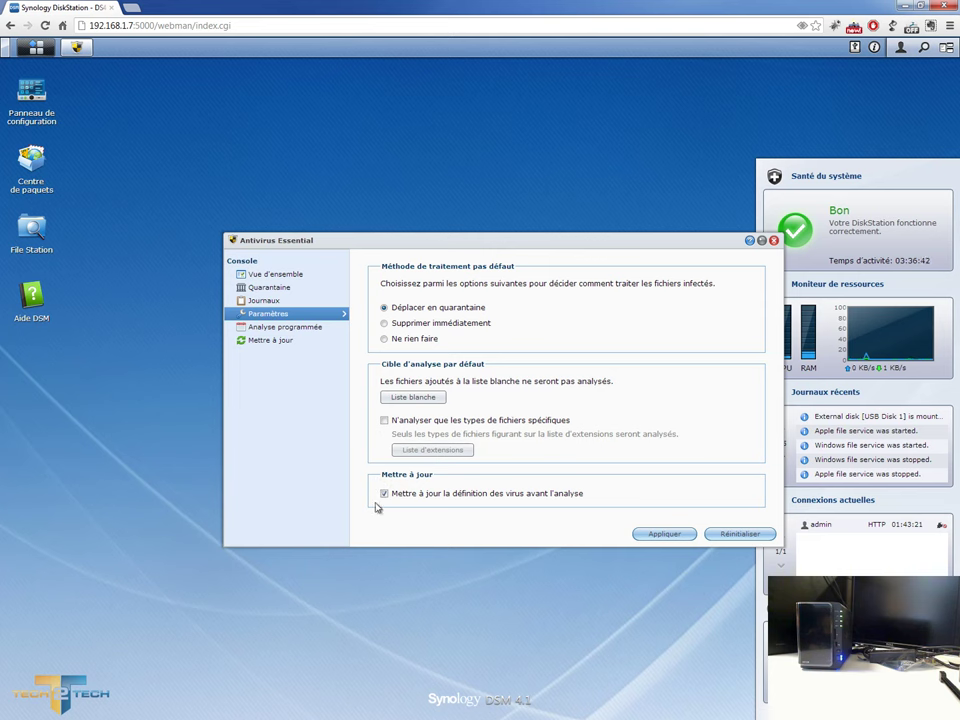
- Review the scheduled scan options without creating one, check the virus definition update status, and close Antivirus Essential
click(261, 333)
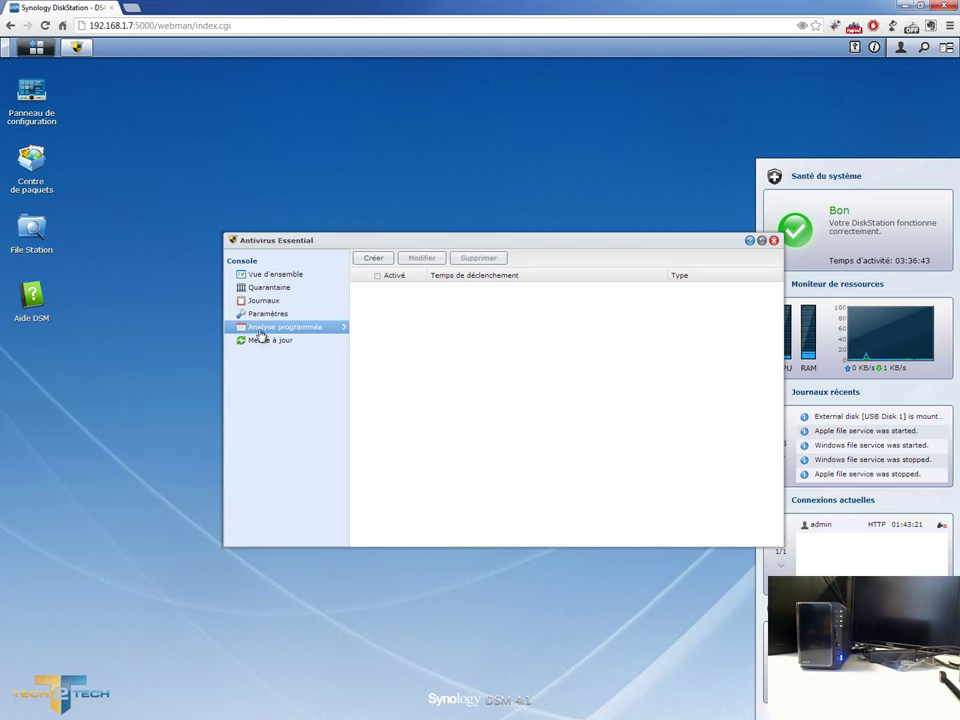
click(374, 260)
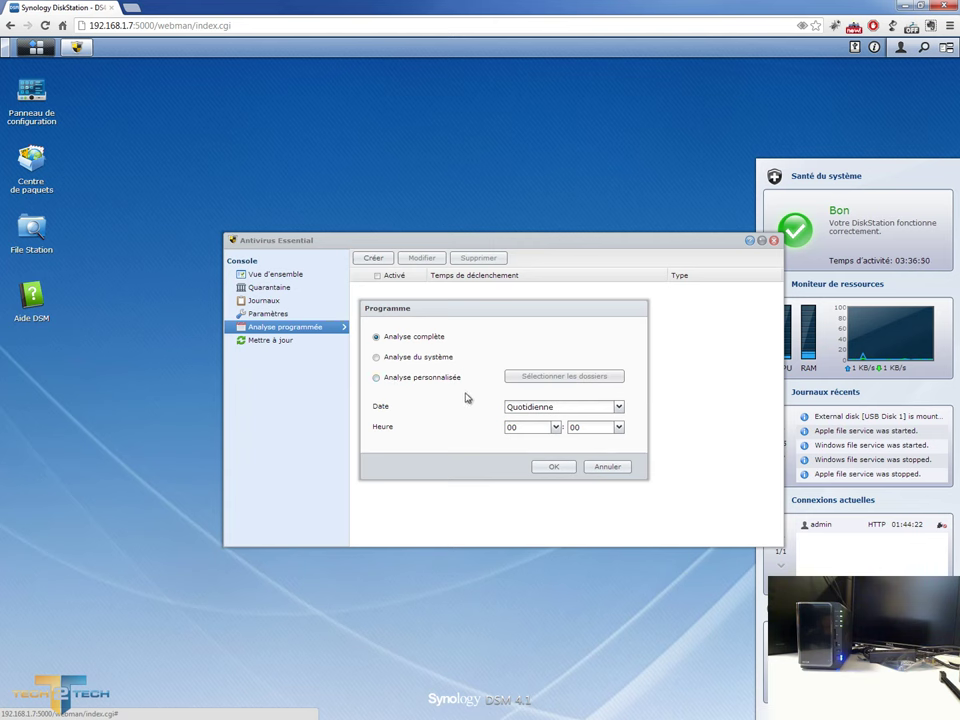
click(619, 408)
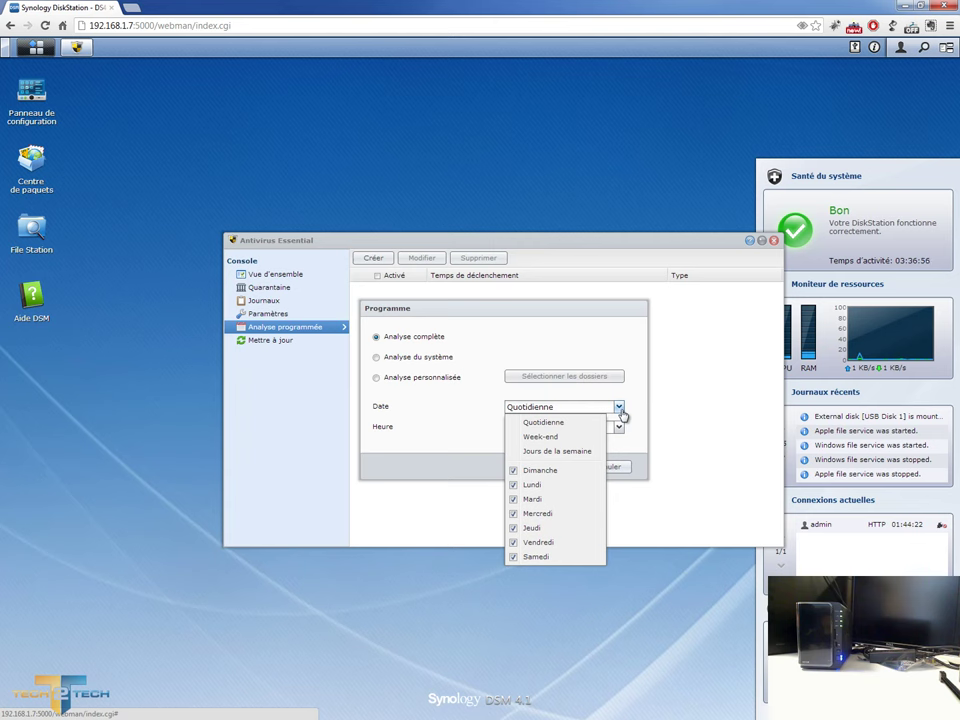
click(628, 293)
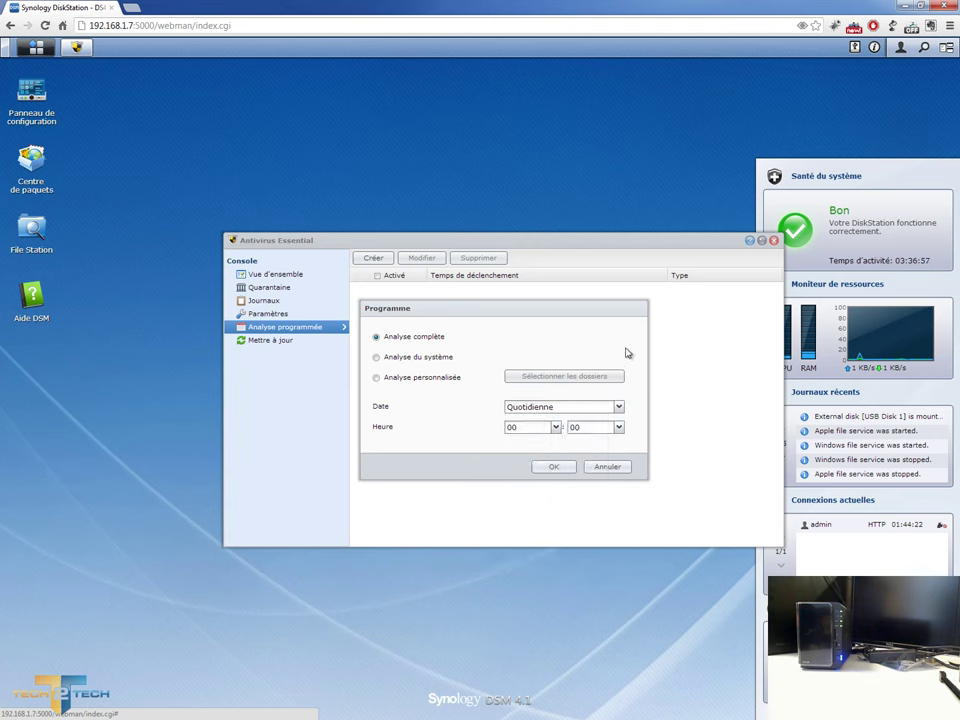
click(604, 470)
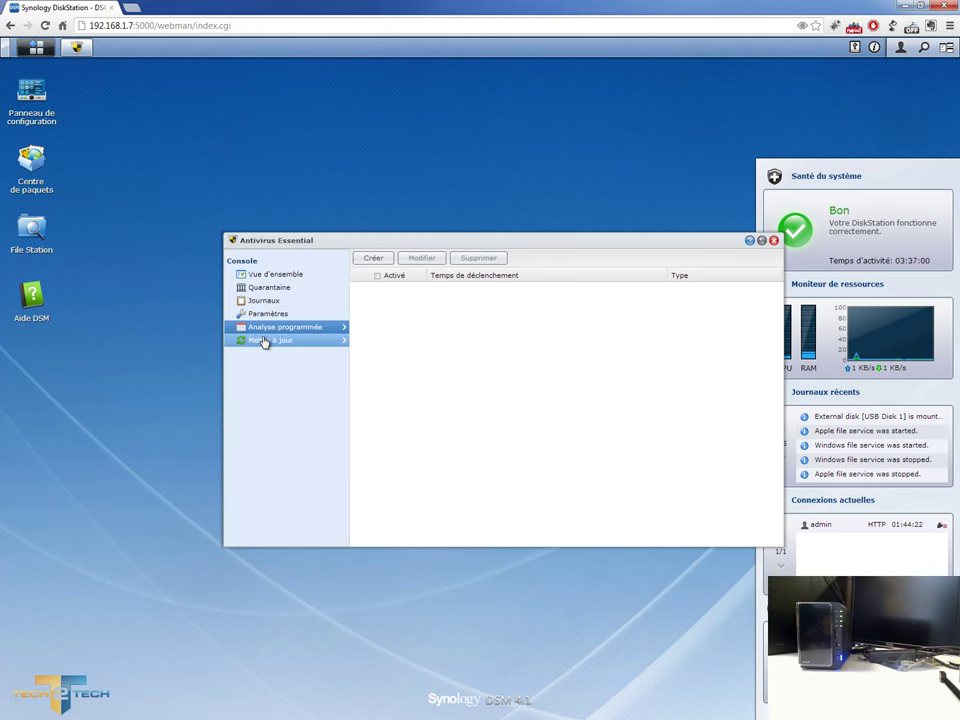
click(264, 342)
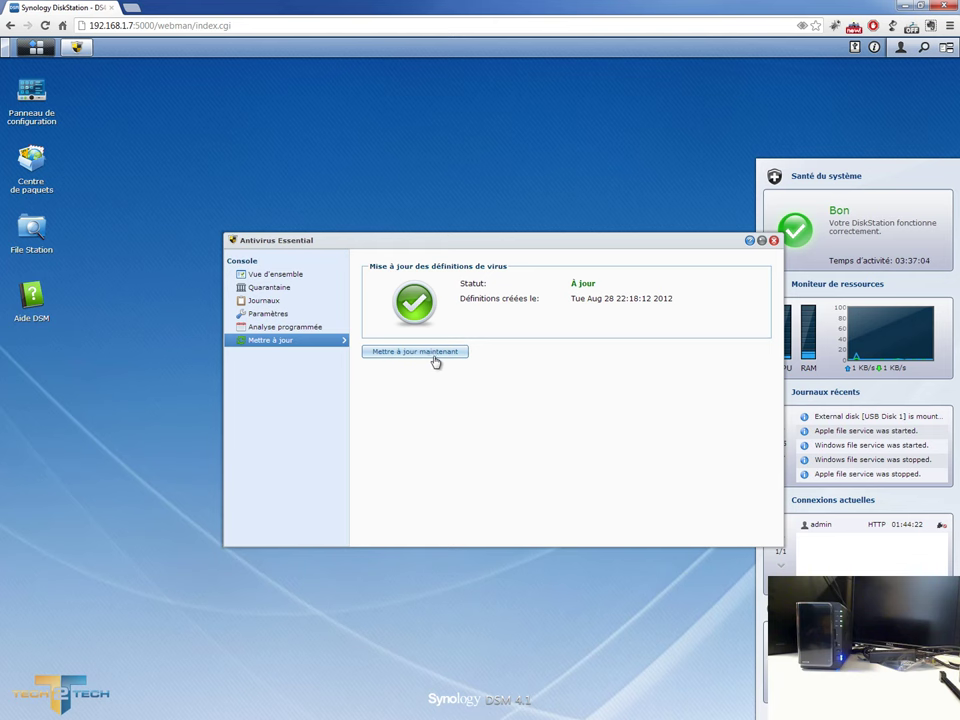
click(774, 242)
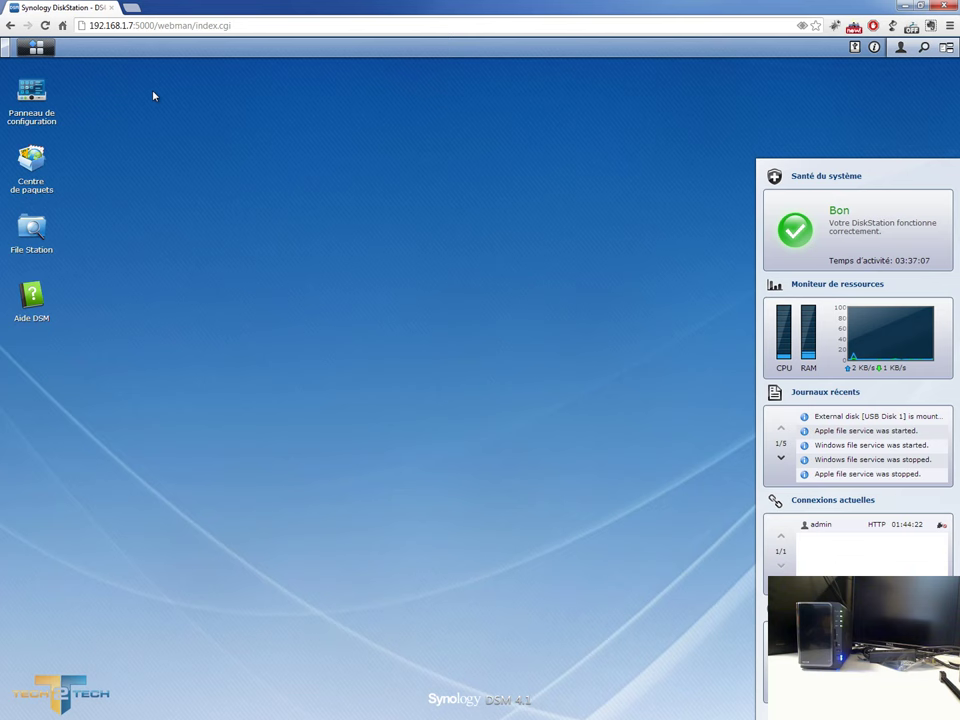
- Open Audio Station, list the music library by artist and play the queued track "Comme une femme"
click(40, 48)
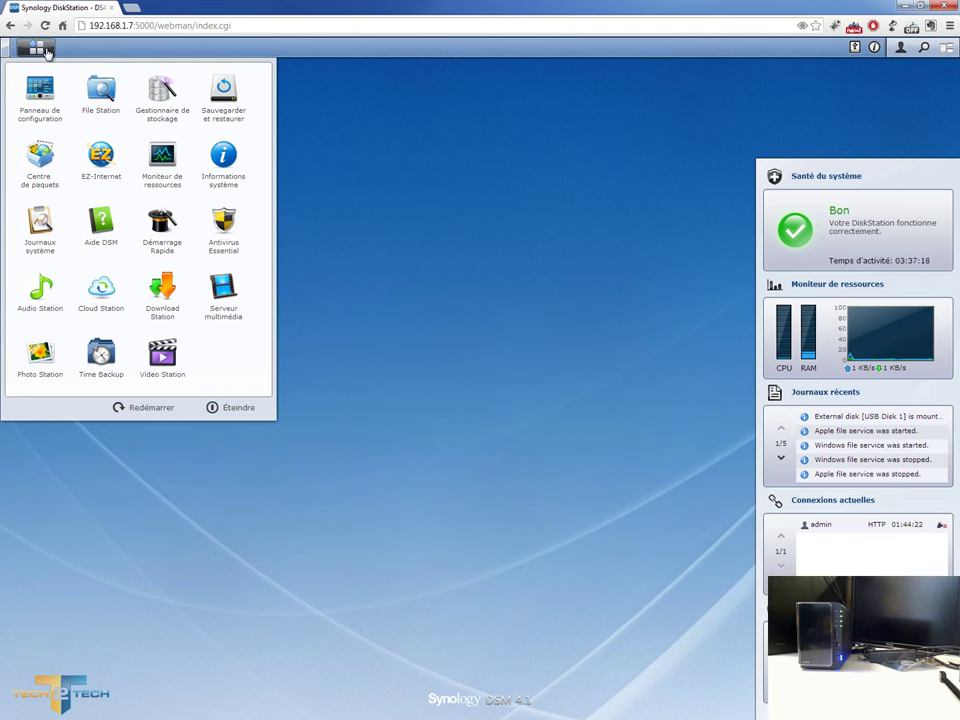
click(40, 312)
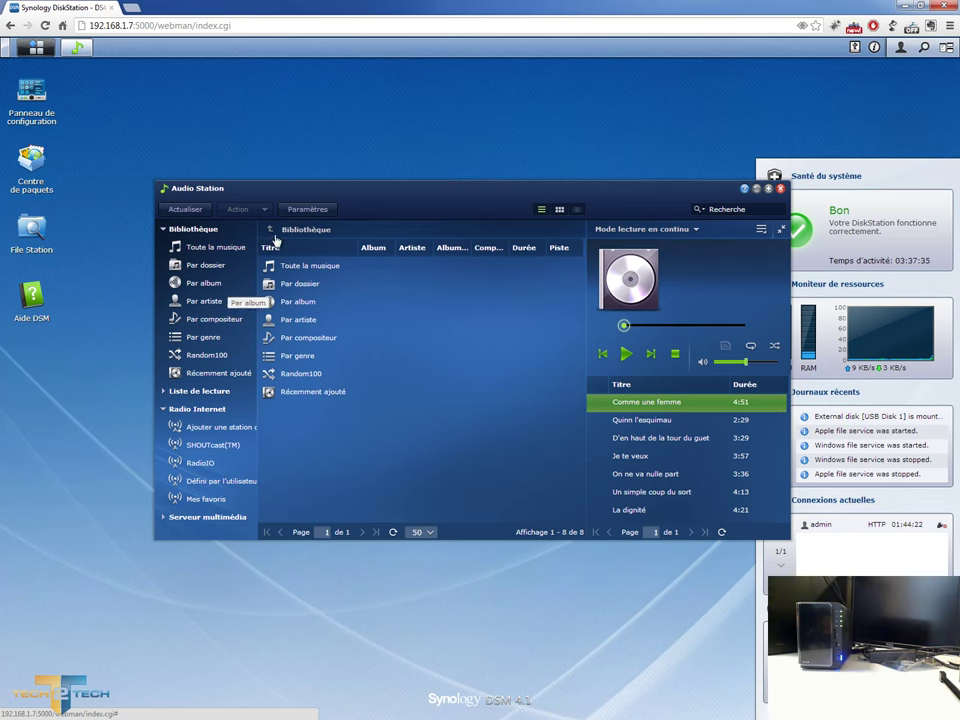
drag(276, 185, 222, 127)
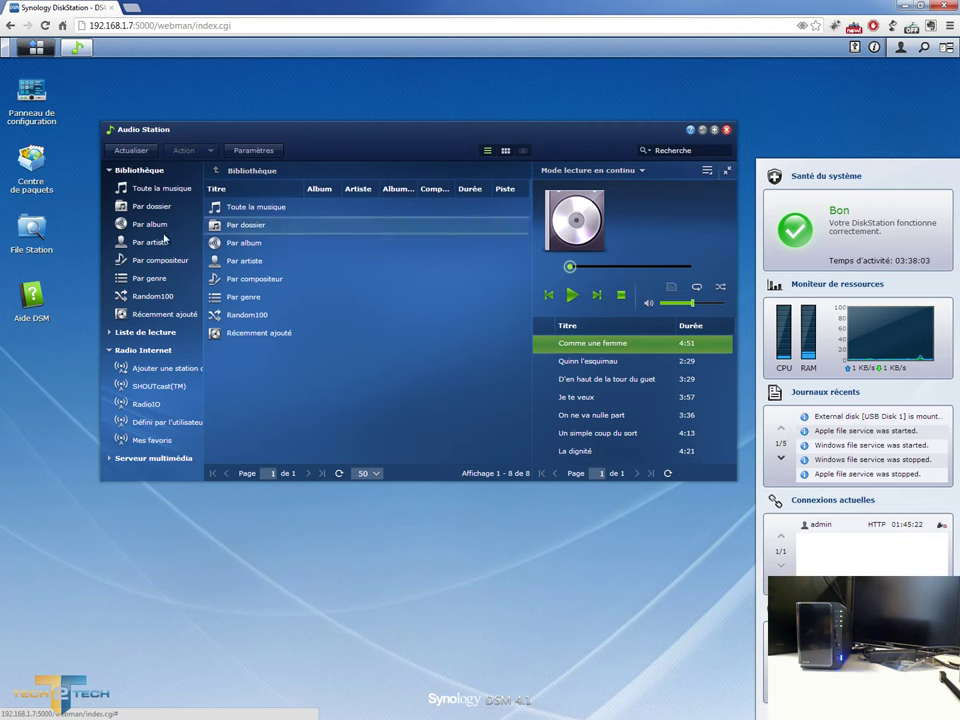
click(148, 243)
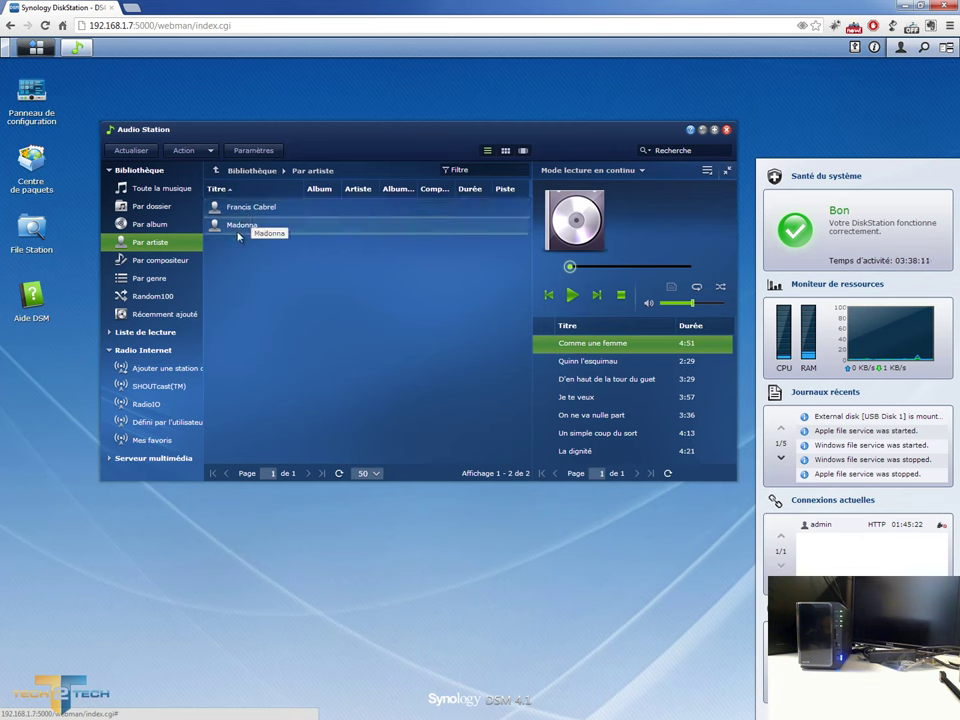
click(240, 226)
double_click(574, 348)
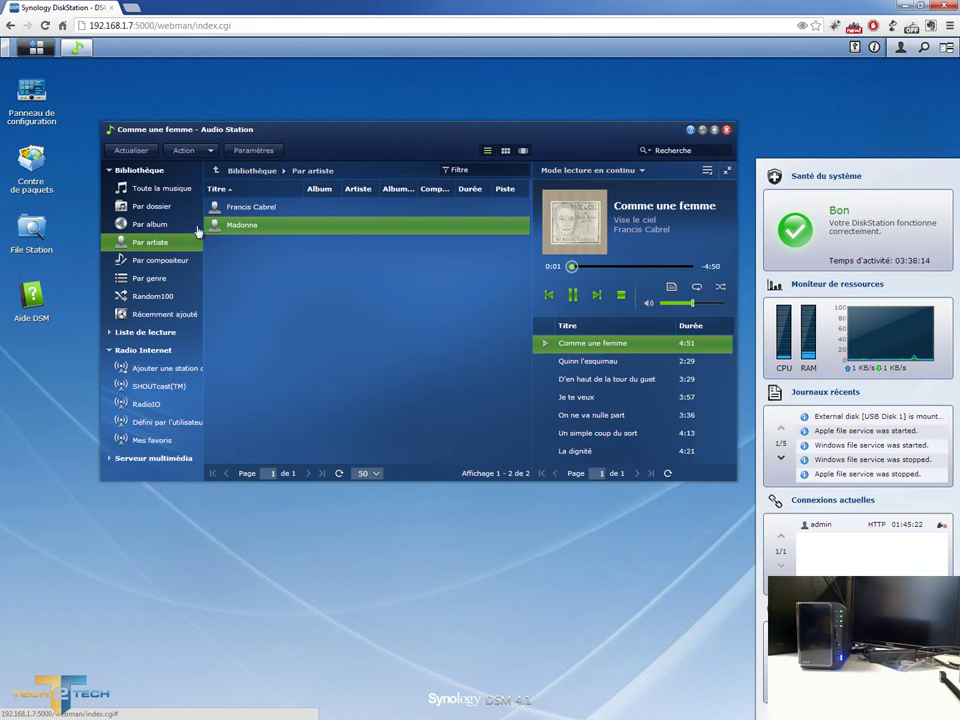
- Show all of Madonna's music in the artist list and play "Drowned World/Substitute for Love"
click(292, 208)
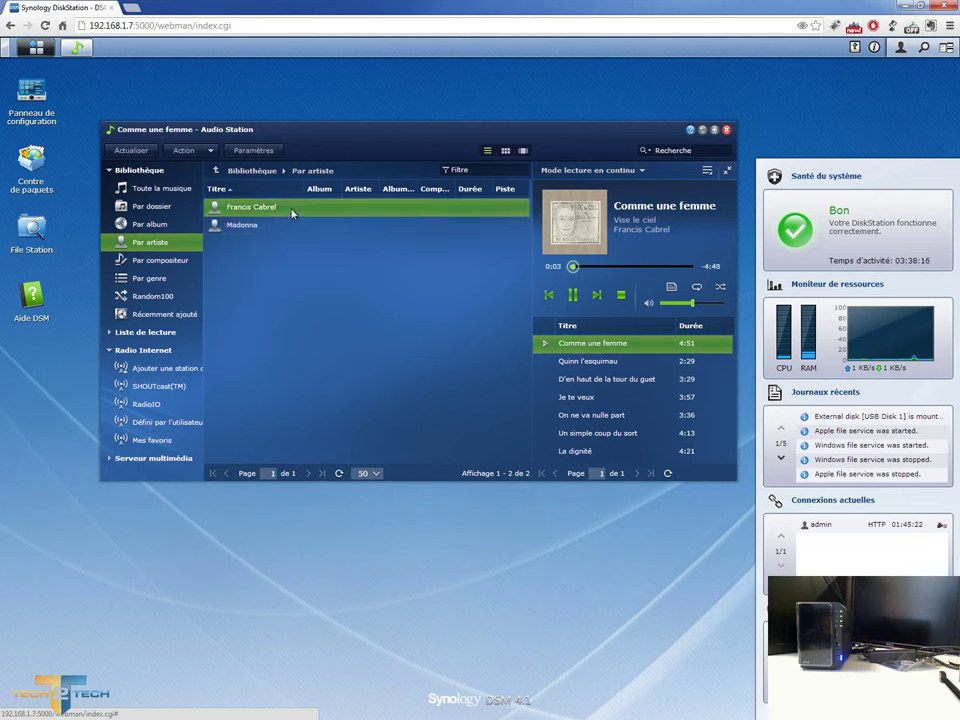
click(268, 228)
double_click(244, 232)
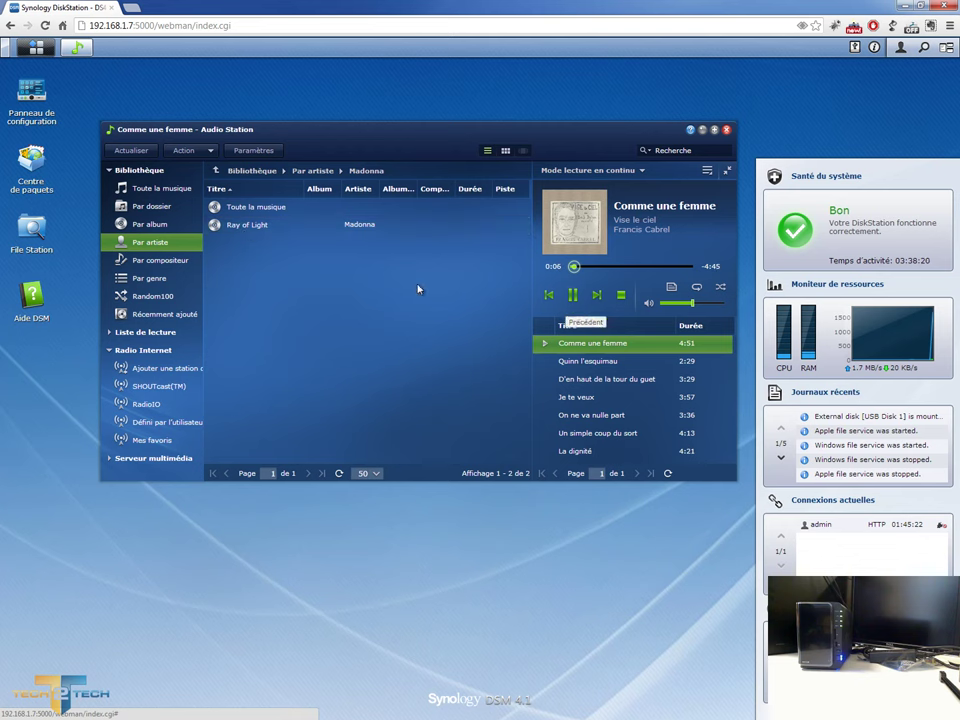
click(265, 210)
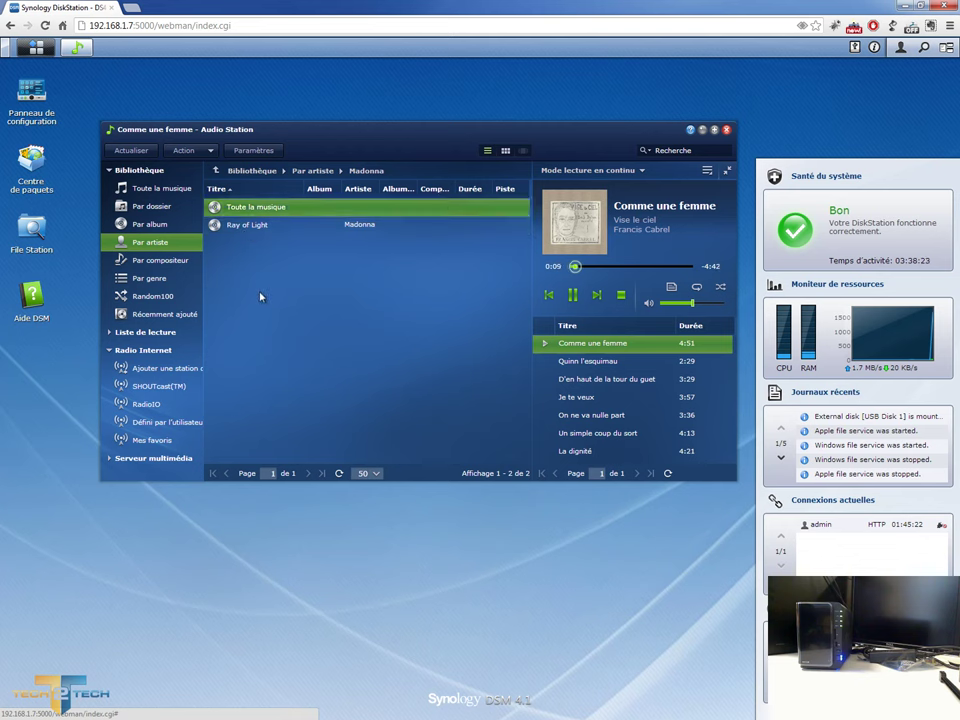
double_click(248, 209)
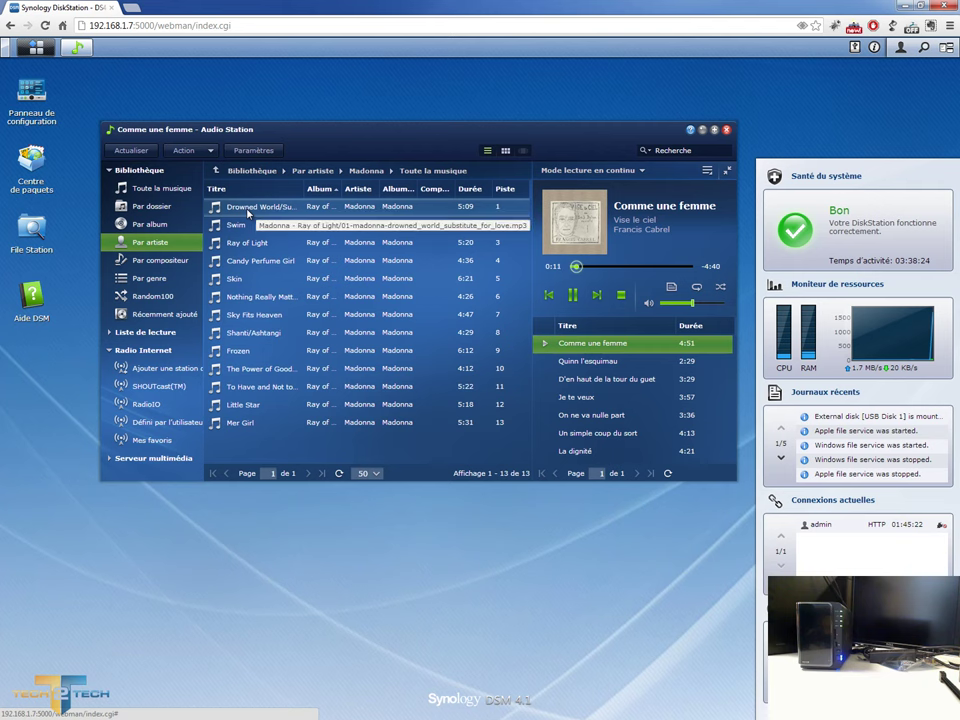
double_click(248, 208)
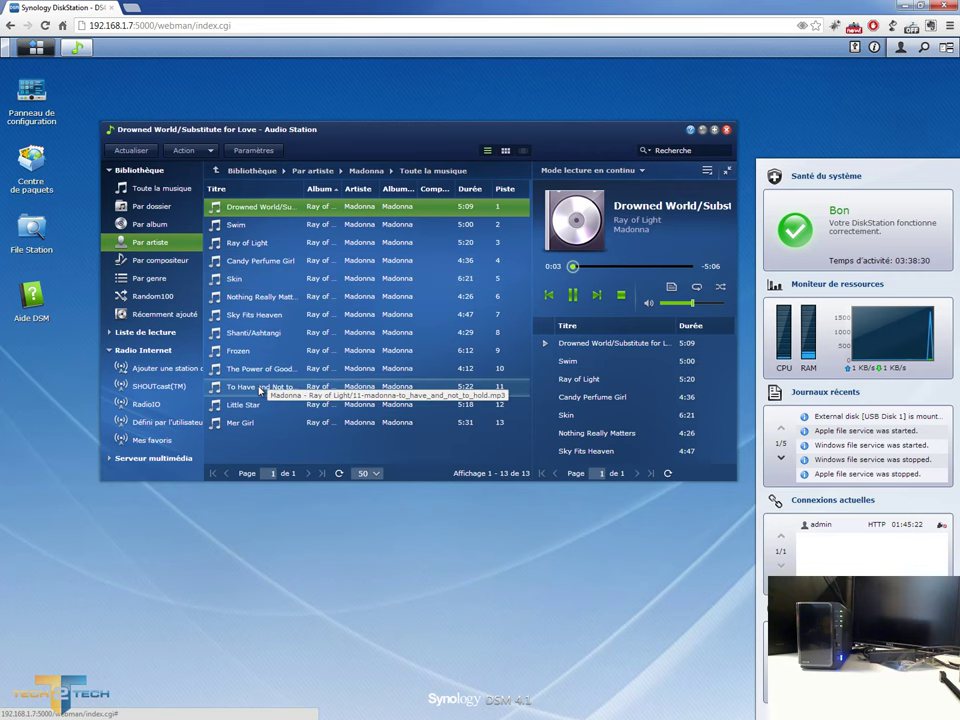
- Review Audio Station's general options and transcoder settings without changing them, and close Audio Station
click(254, 152)
click(310, 206)
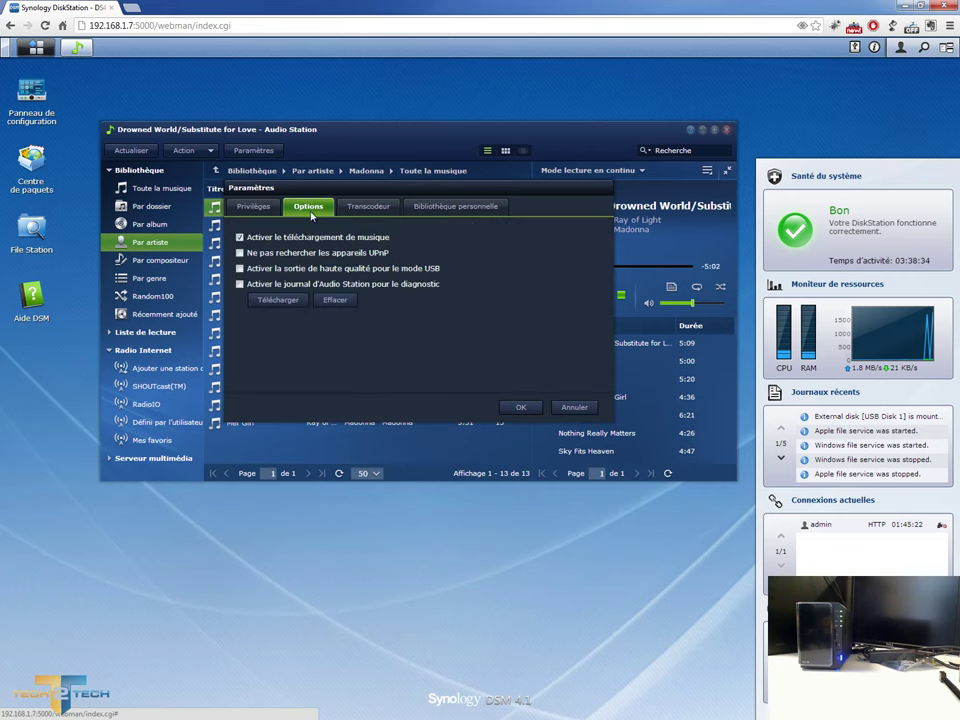
click(369, 206)
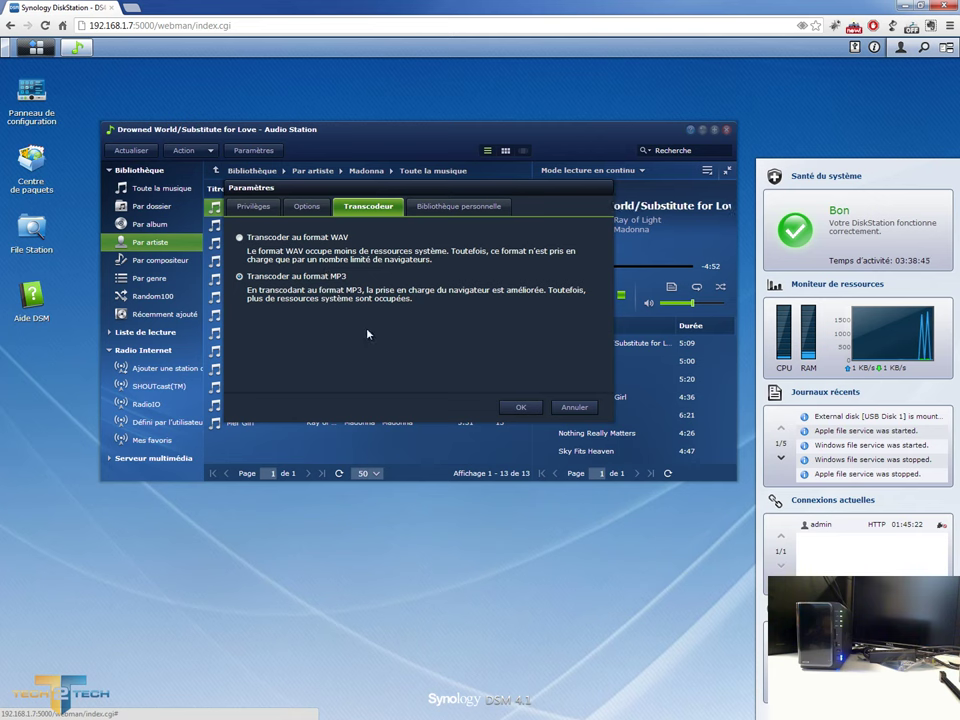
click(562, 408)
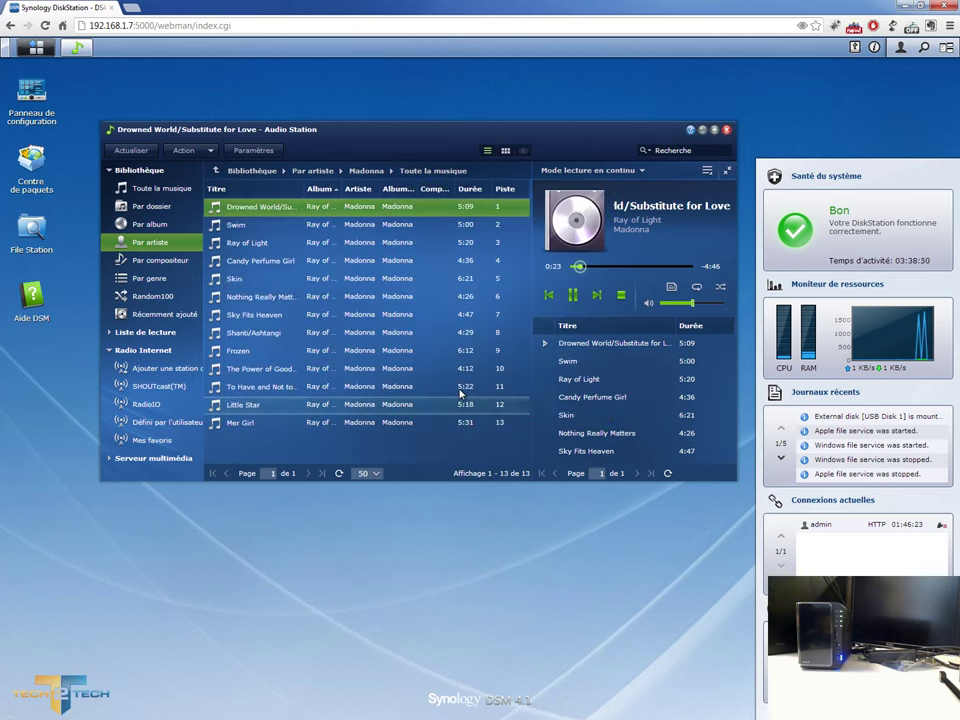
click(727, 131)
- Open Cloud Station and review its main settings, user privileges, shared folders, client list and recycle bin actions
click(36, 48)
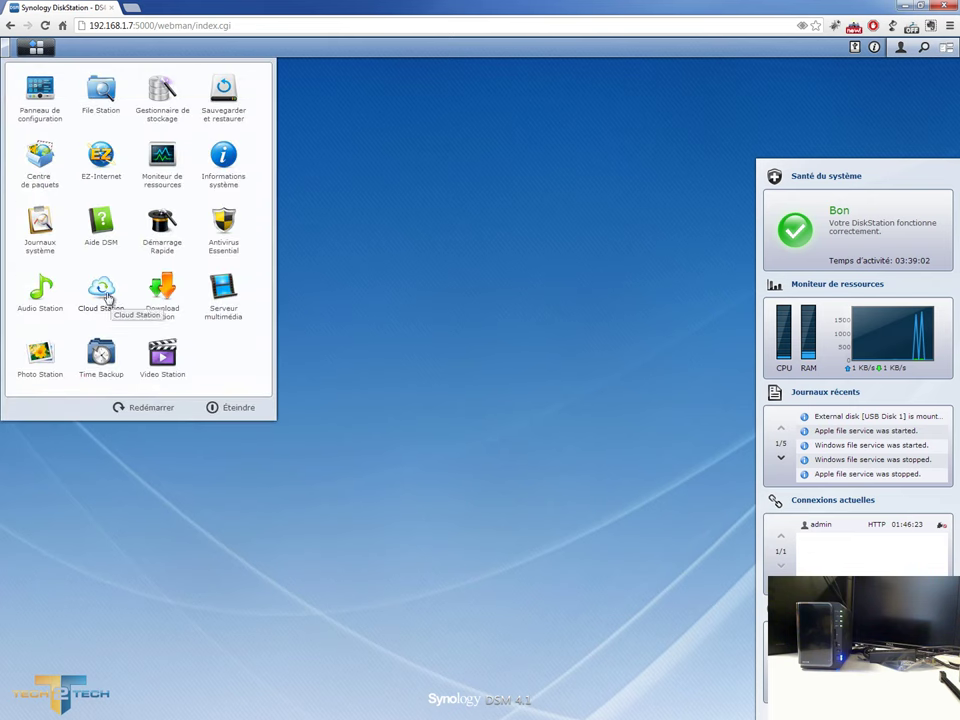
click(104, 292)
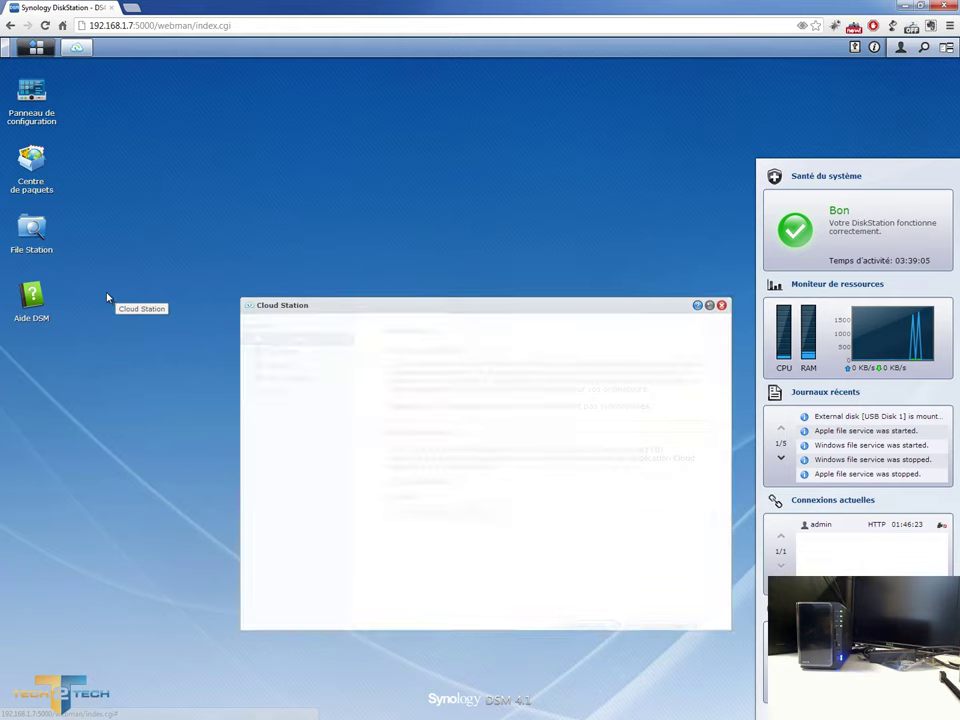
drag(410, 306, 365, 156)
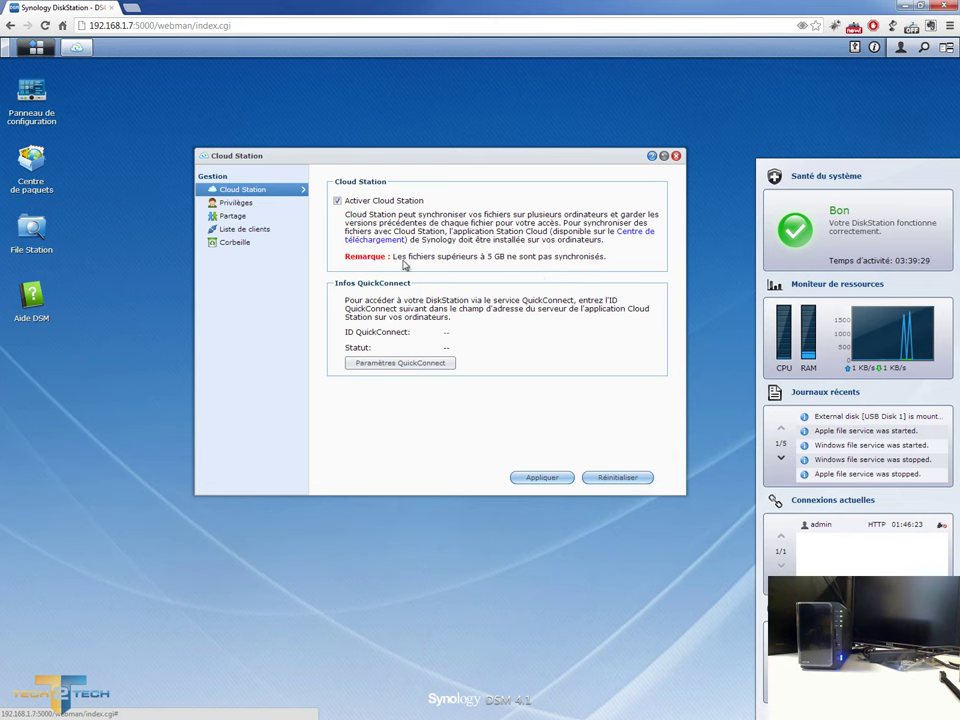
click(236, 204)
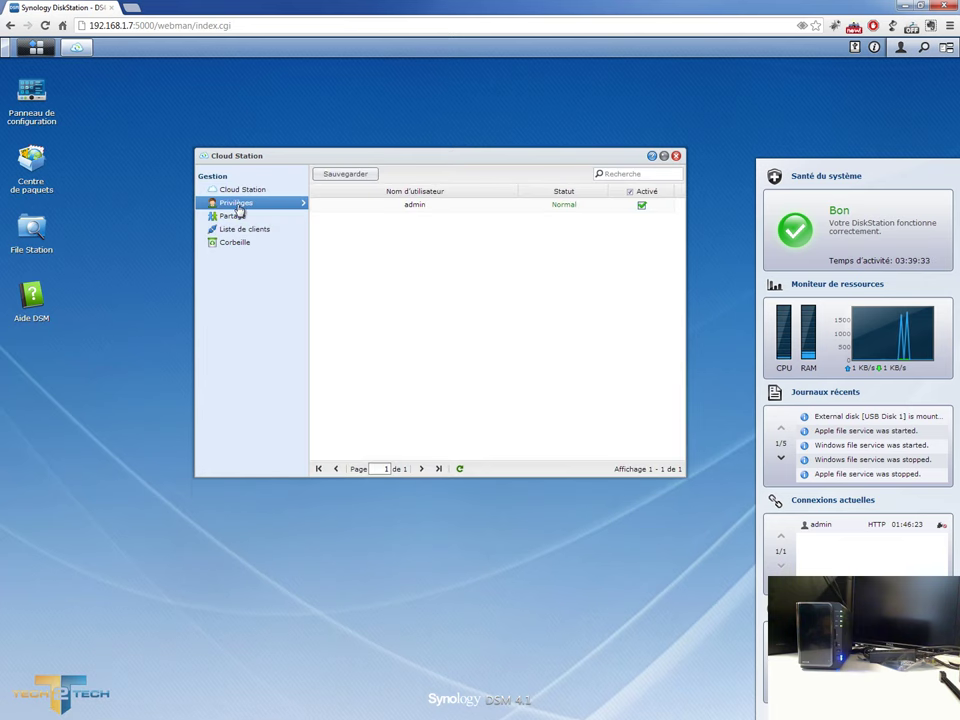
click(232, 217)
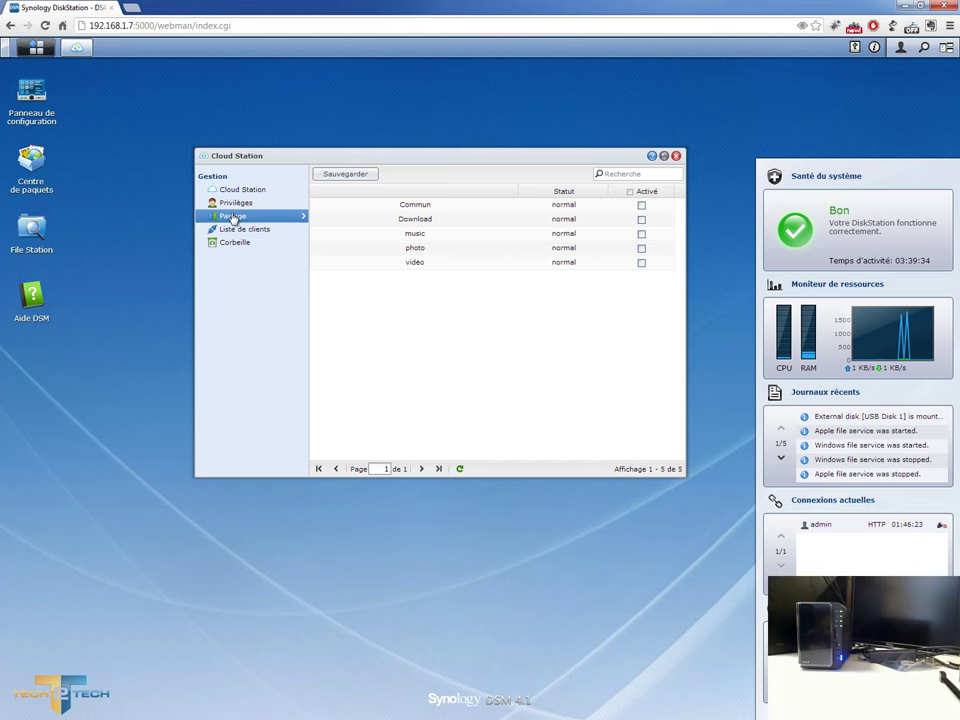
click(231, 230)
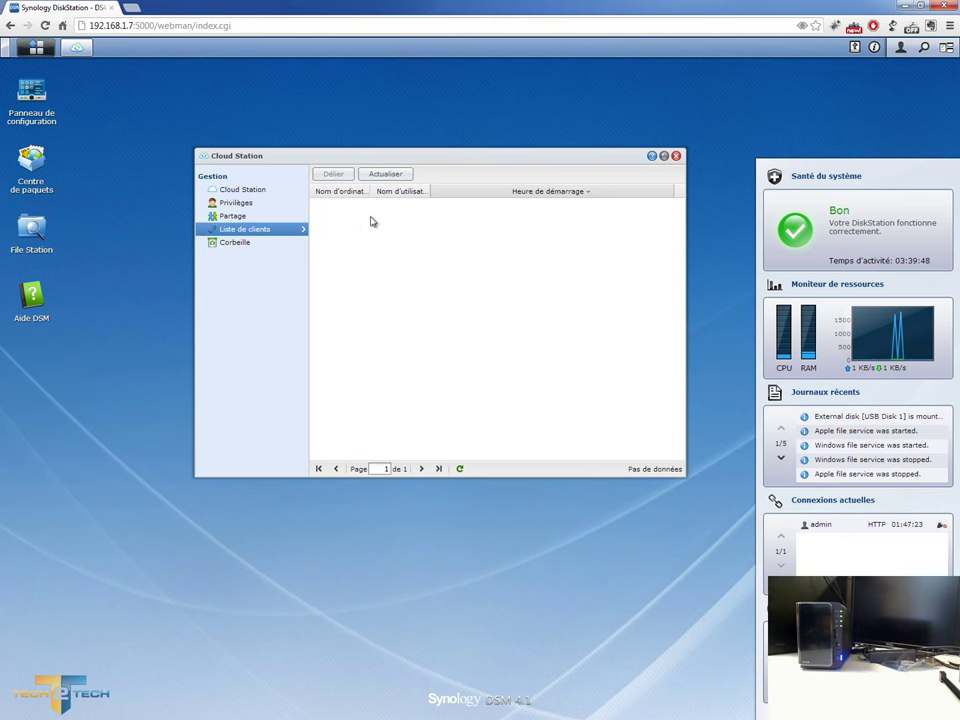
click(231, 244)
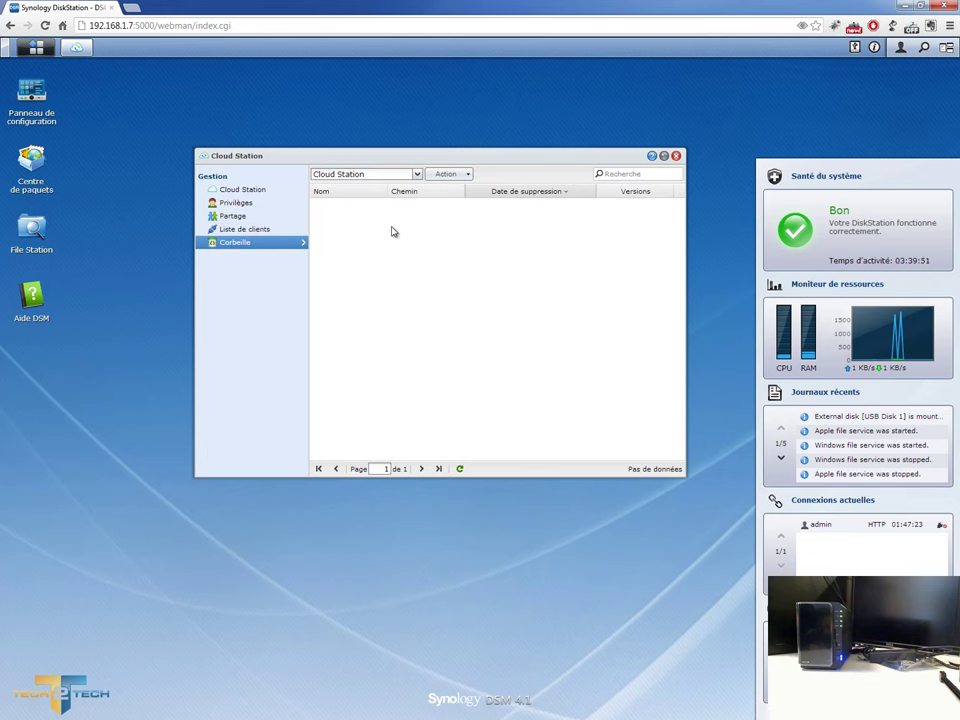
click(464, 177)
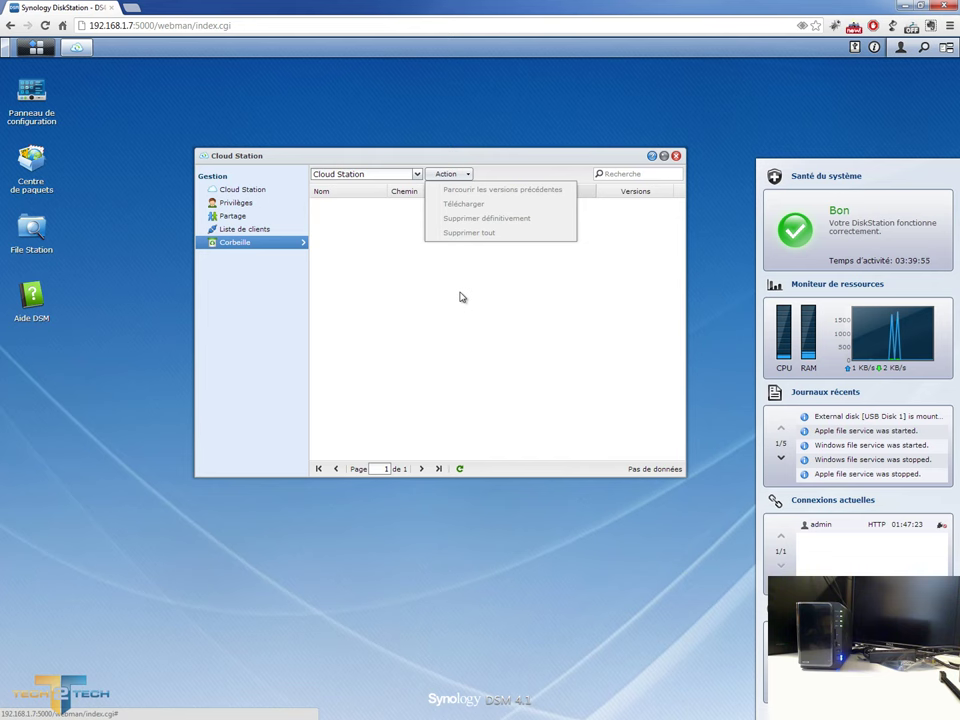
- Close Cloud Station and open Download Station
click(461, 297)
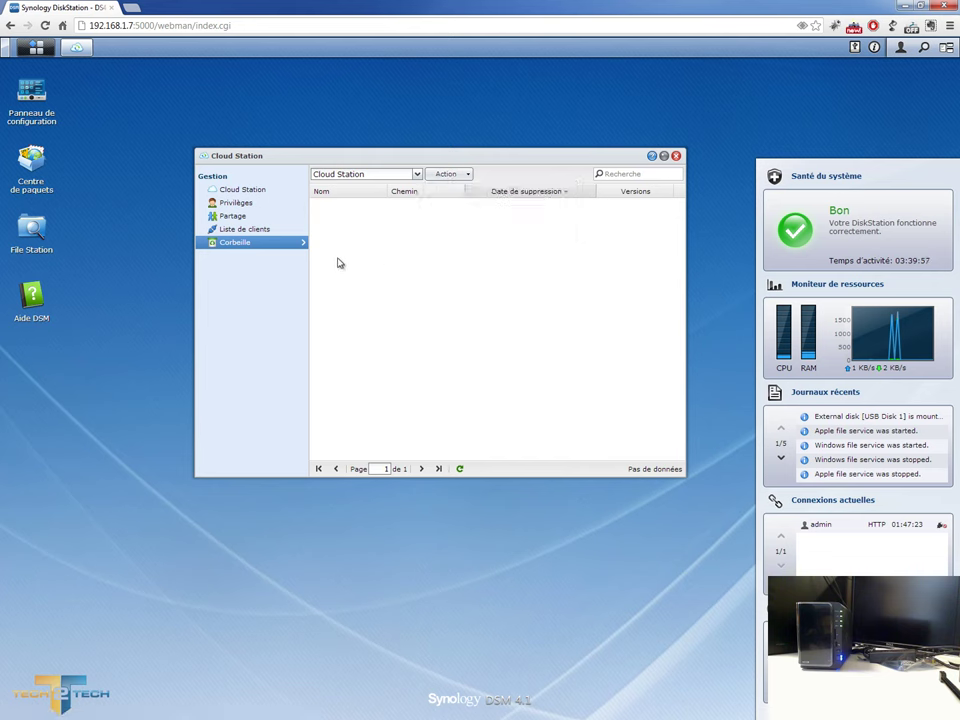
click(676, 156)
click(35, 49)
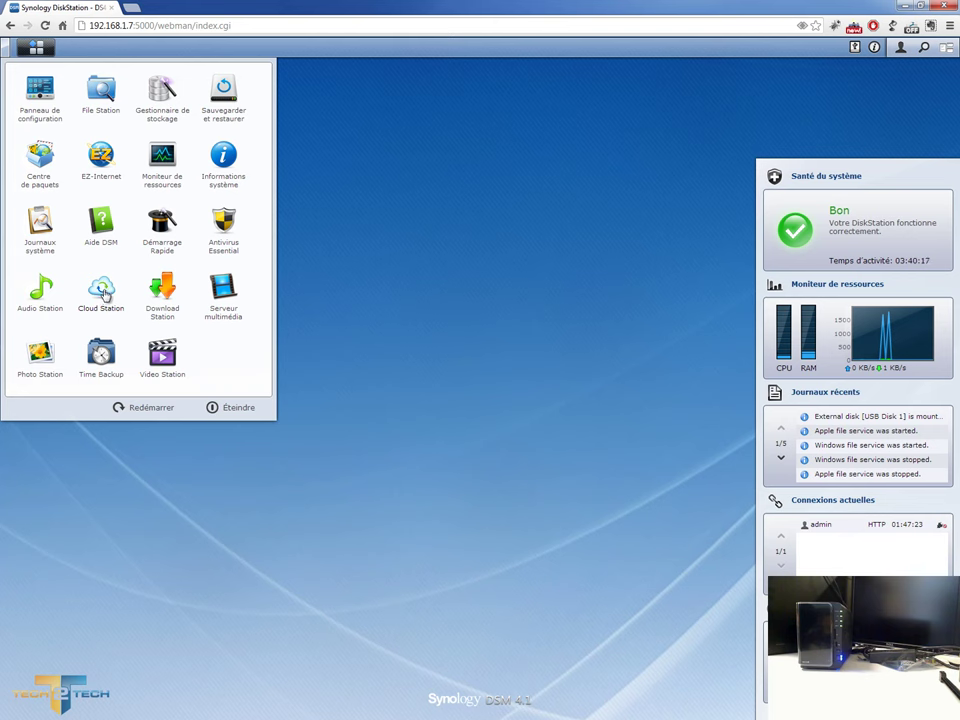
click(170, 295)
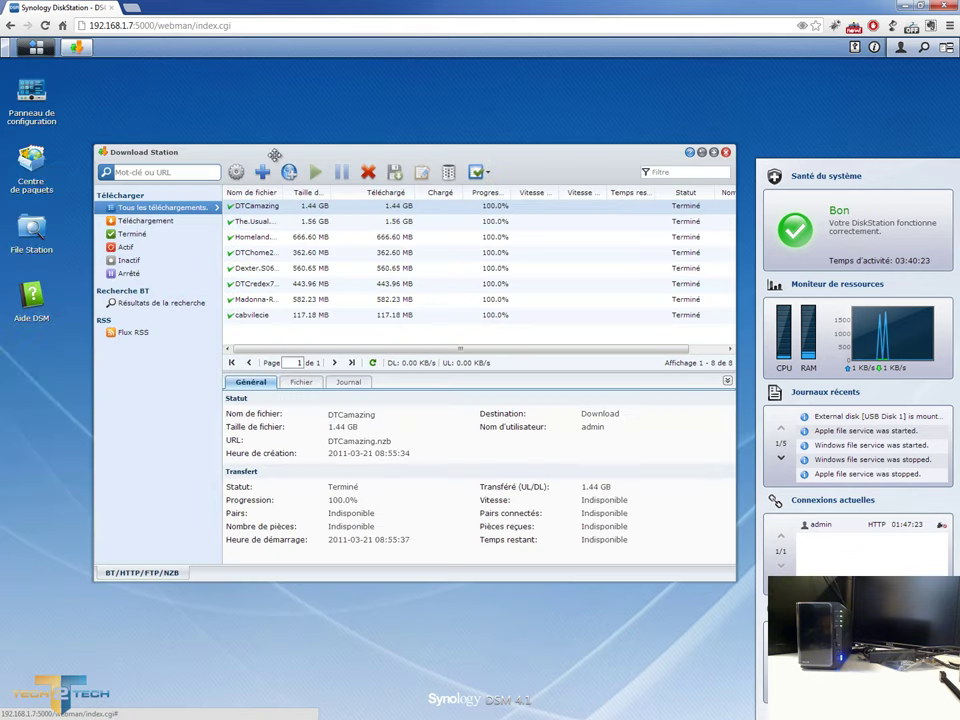
drag(287, 150, 280, 145)
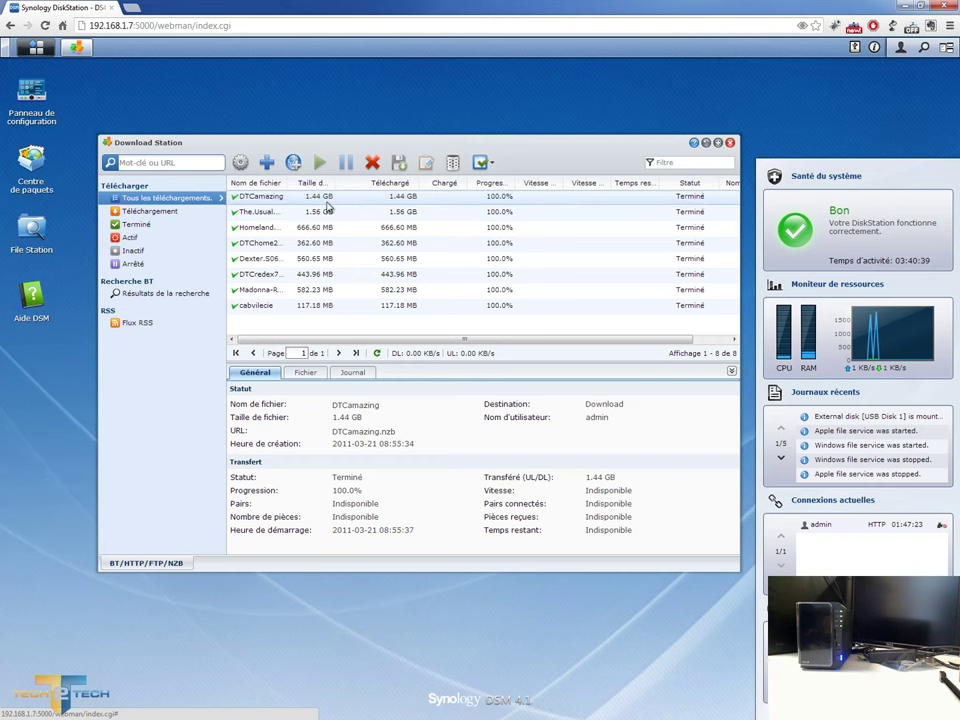
- Examine how download tasks are created from a torrent or NZB file and from a URL, without creating one
click(266, 163)
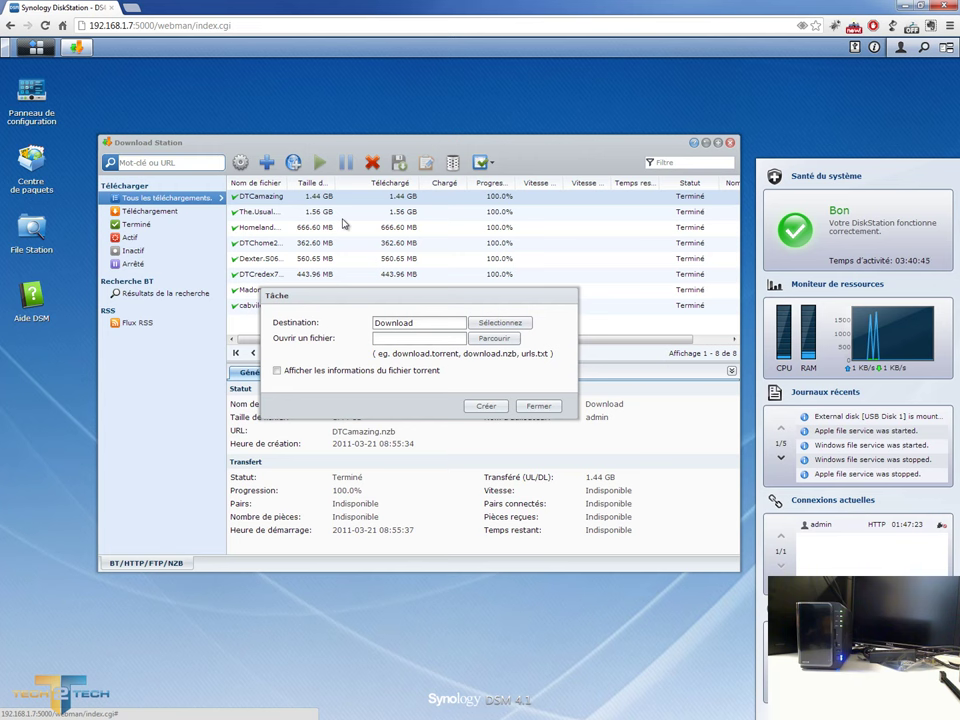
click(538, 406)
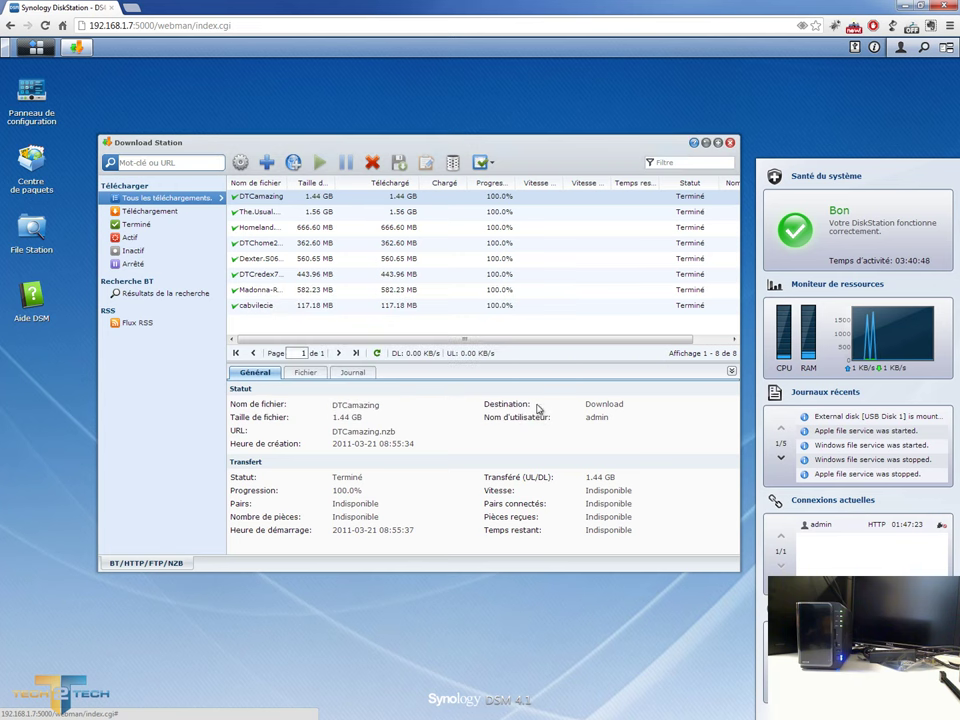
click(269, 170)
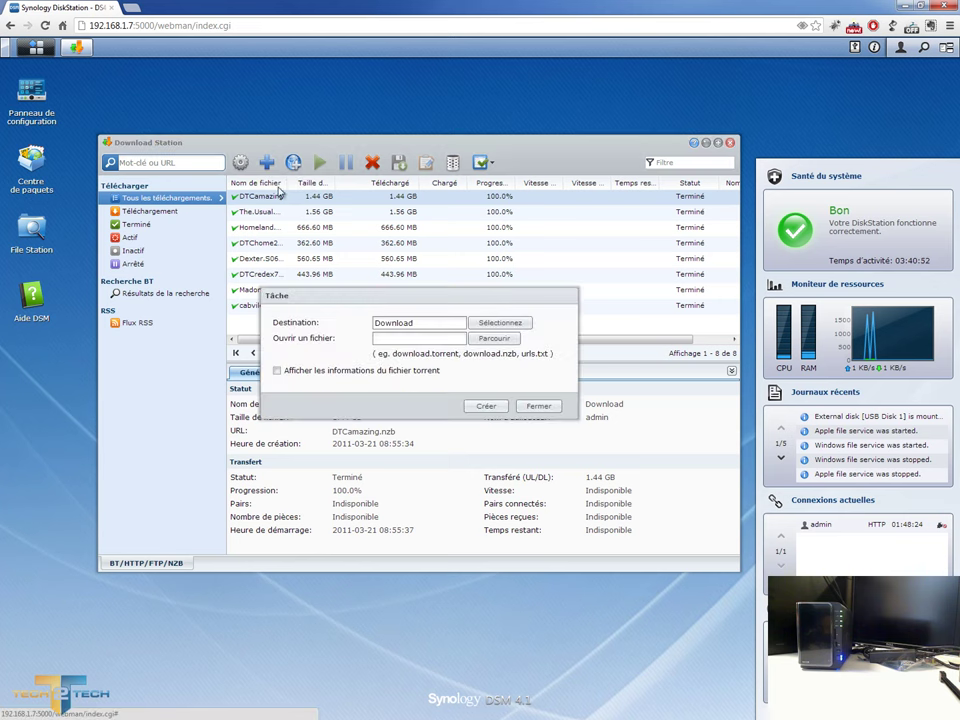
click(494, 340)
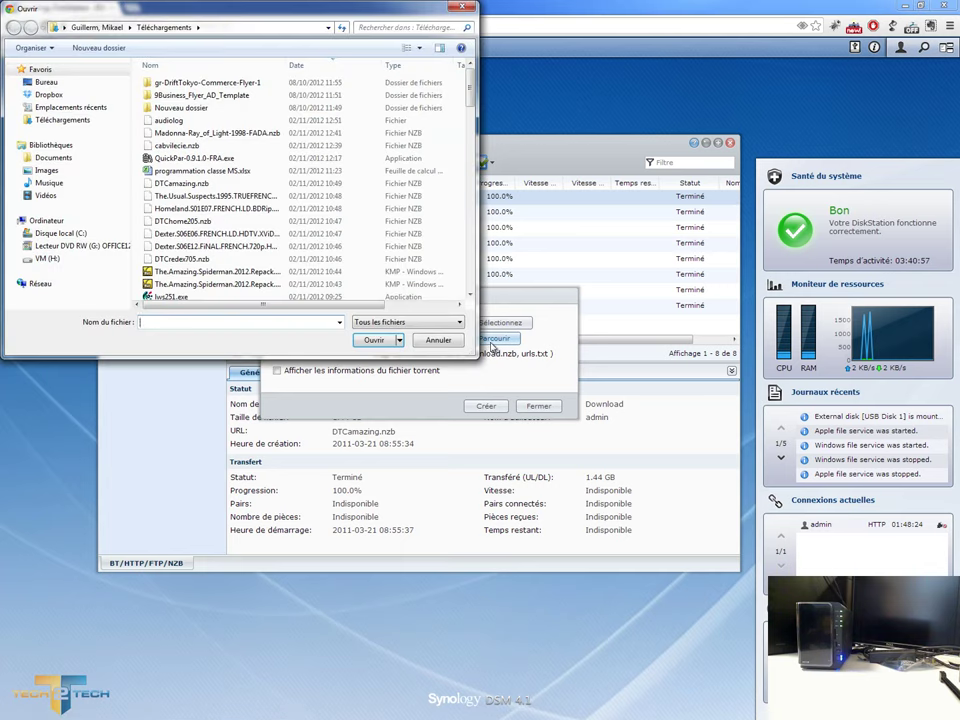
click(440, 340)
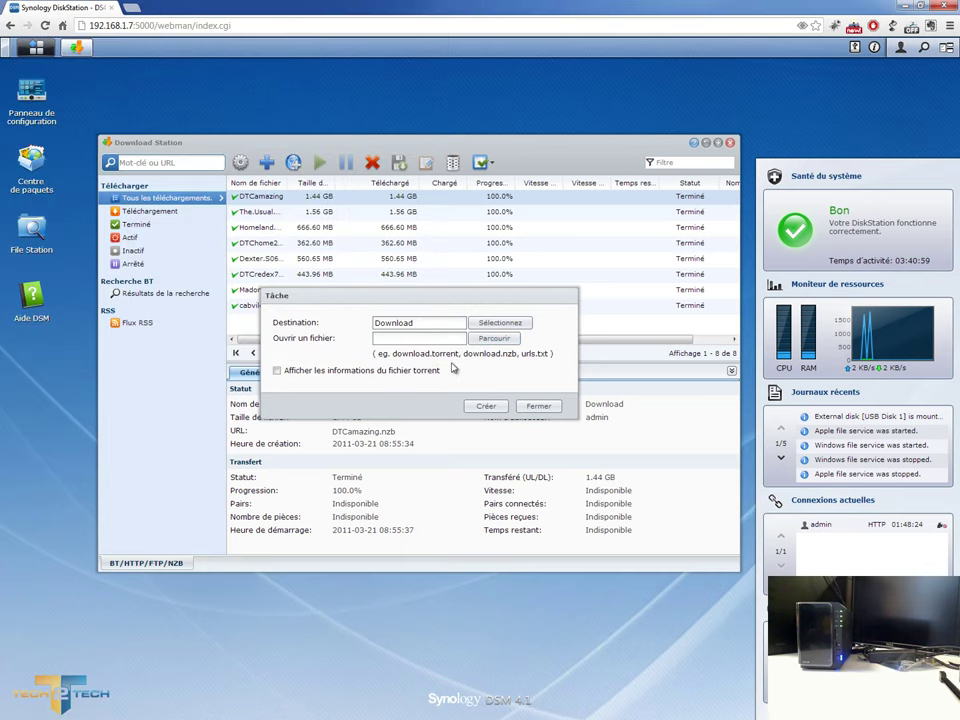
click(533, 406)
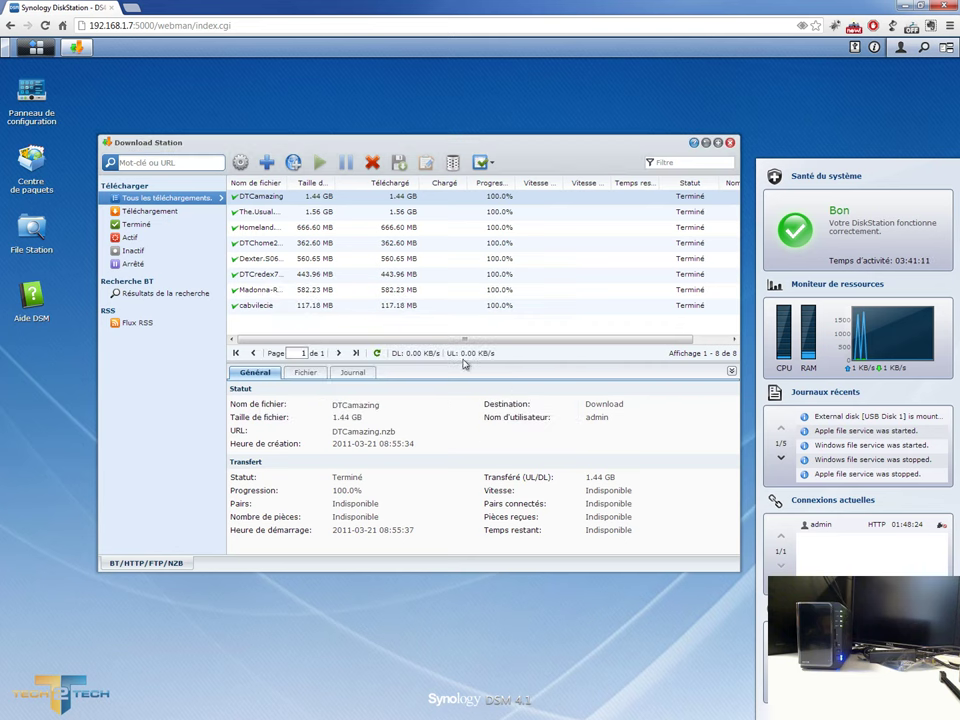
click(293, 163)
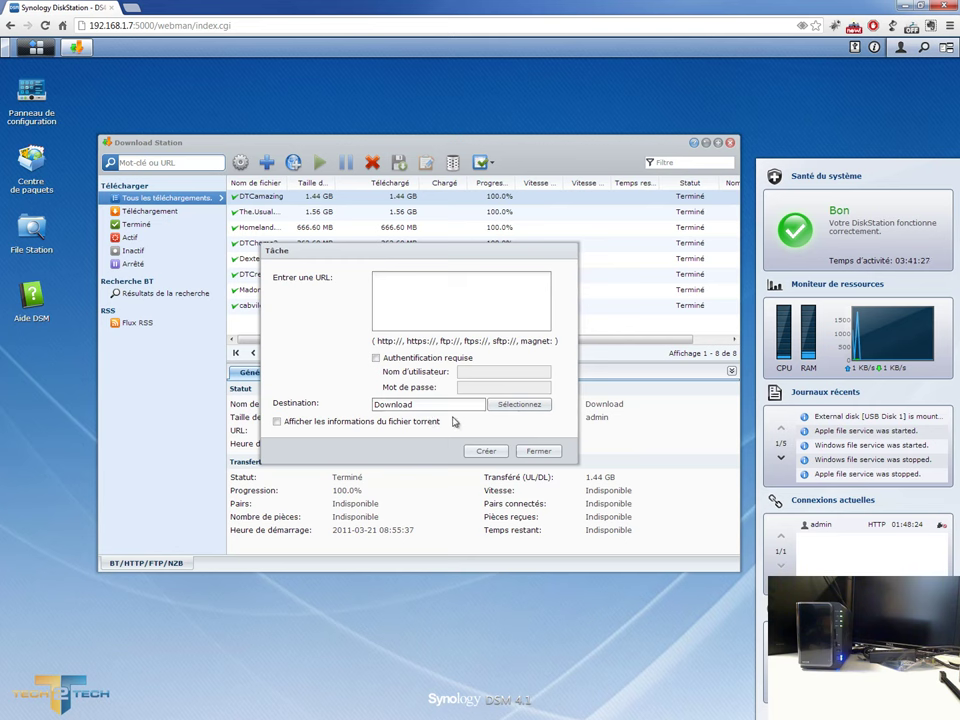
click(536, 451)
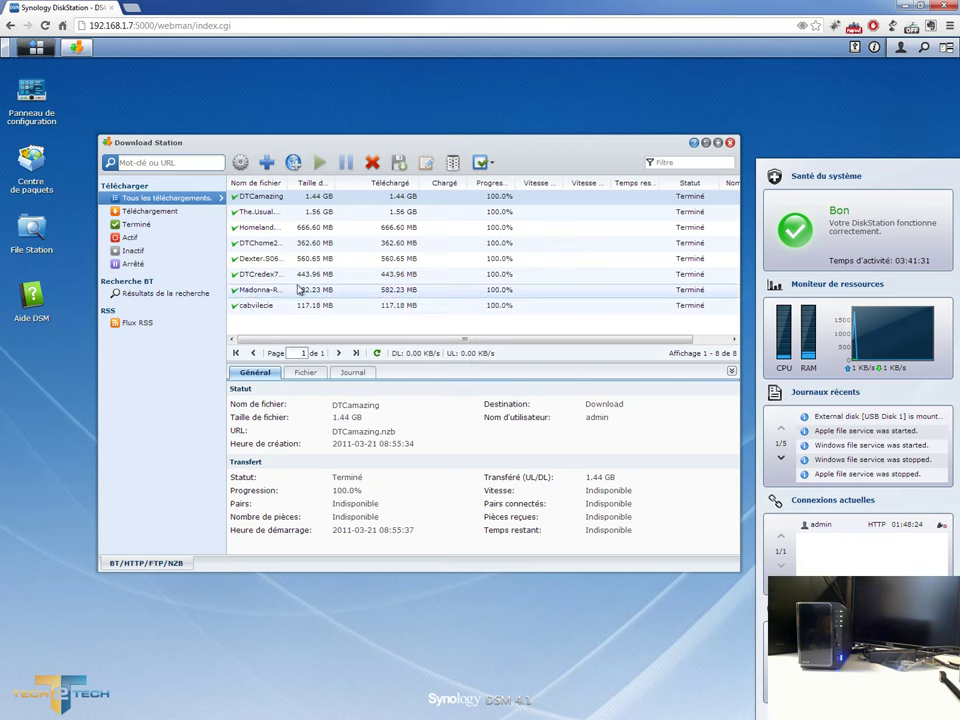
- Switch download scheduling to the advanced calendar and assign the alternative speed to hours 10–23 of every day in its plan
click(240, 163)
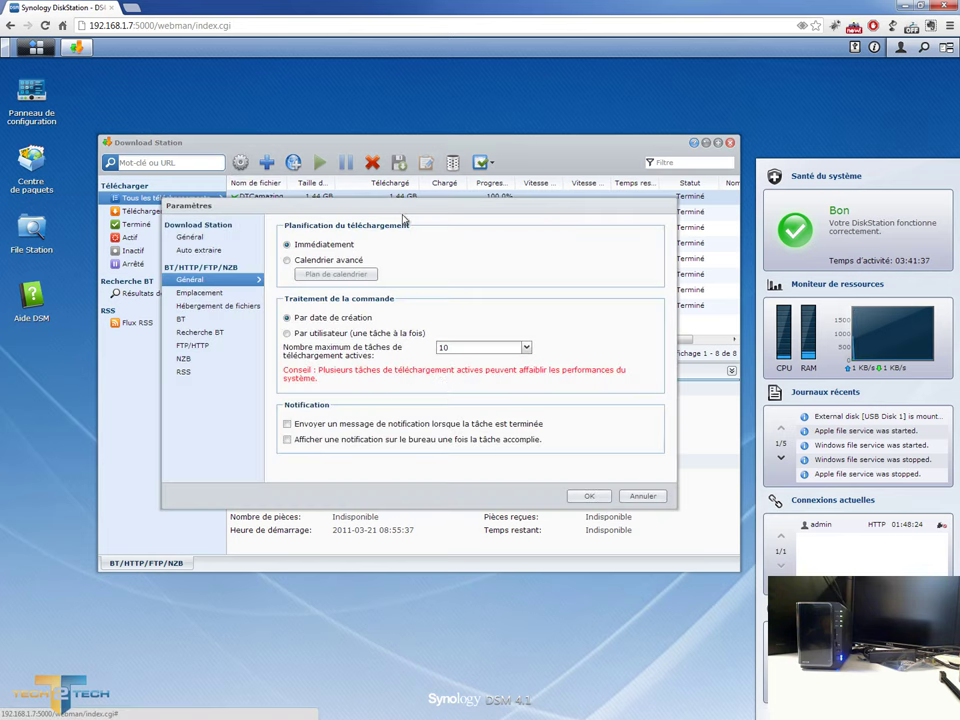
click(342, 262)
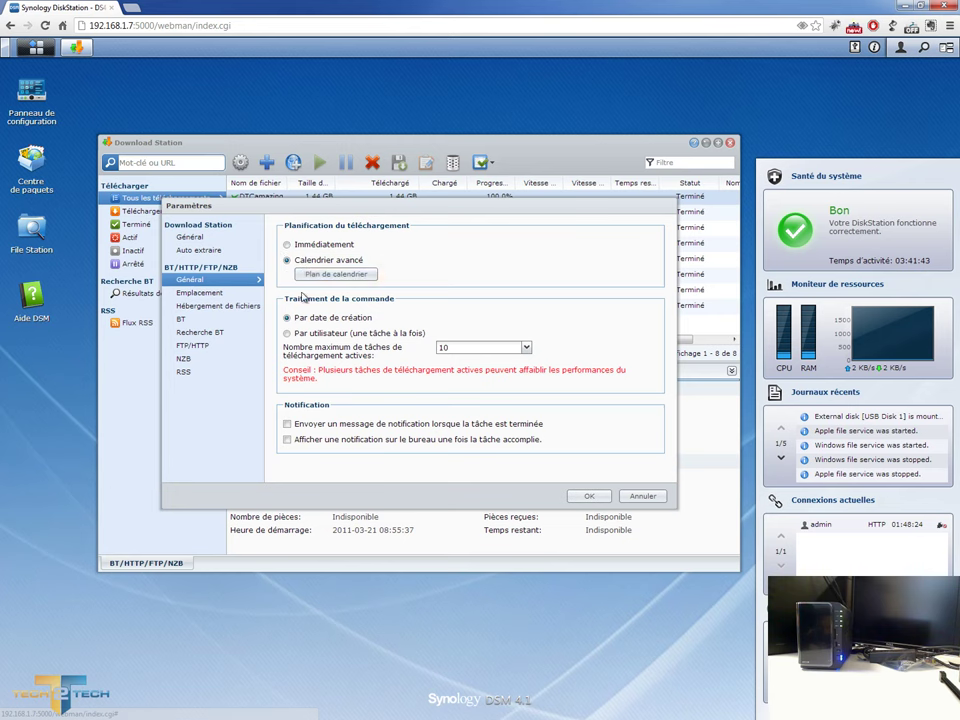
click(335, 273)
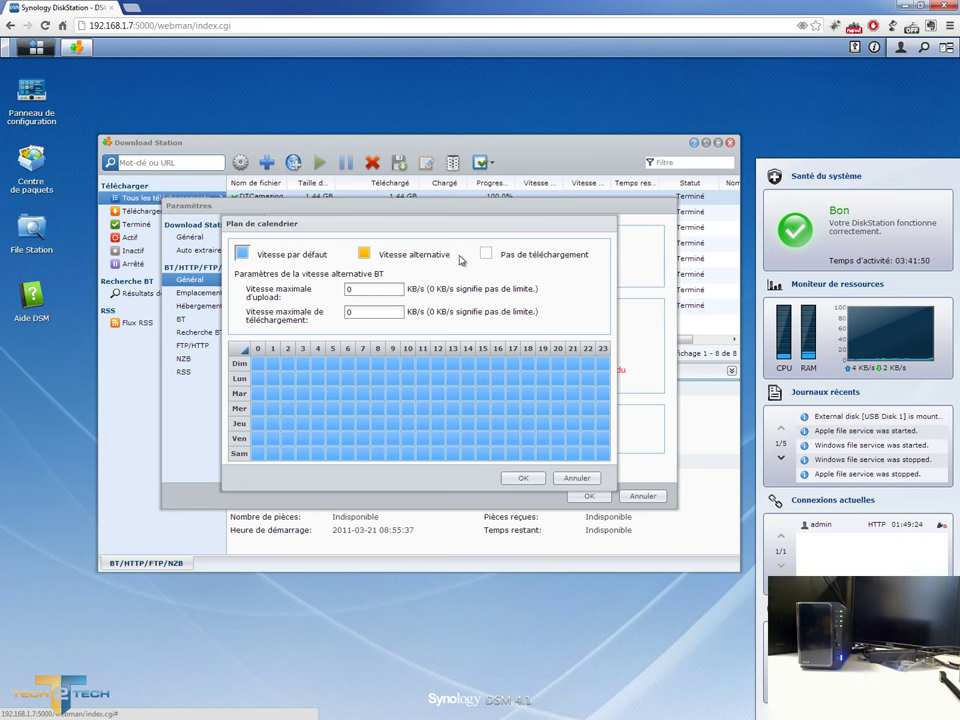
click(243, 255)
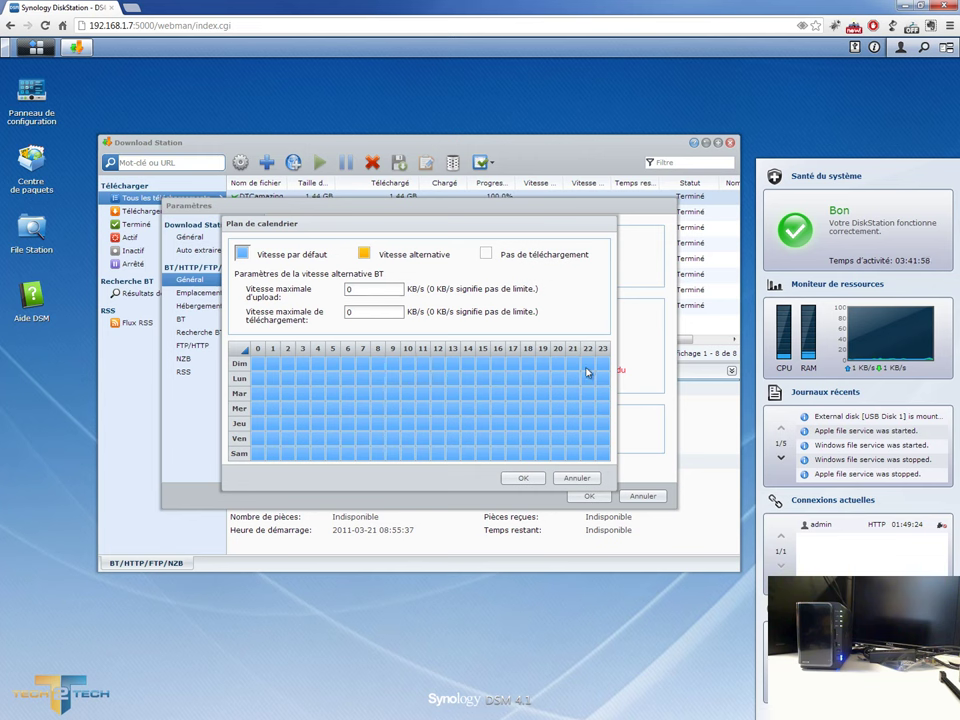
mouse_move(258, 364)
mouse_down()
mouse_move(272, 394)
mouse_move(360, 484)
mouse_up()
click(365, 254)
drag(407, 365, 599, 467)
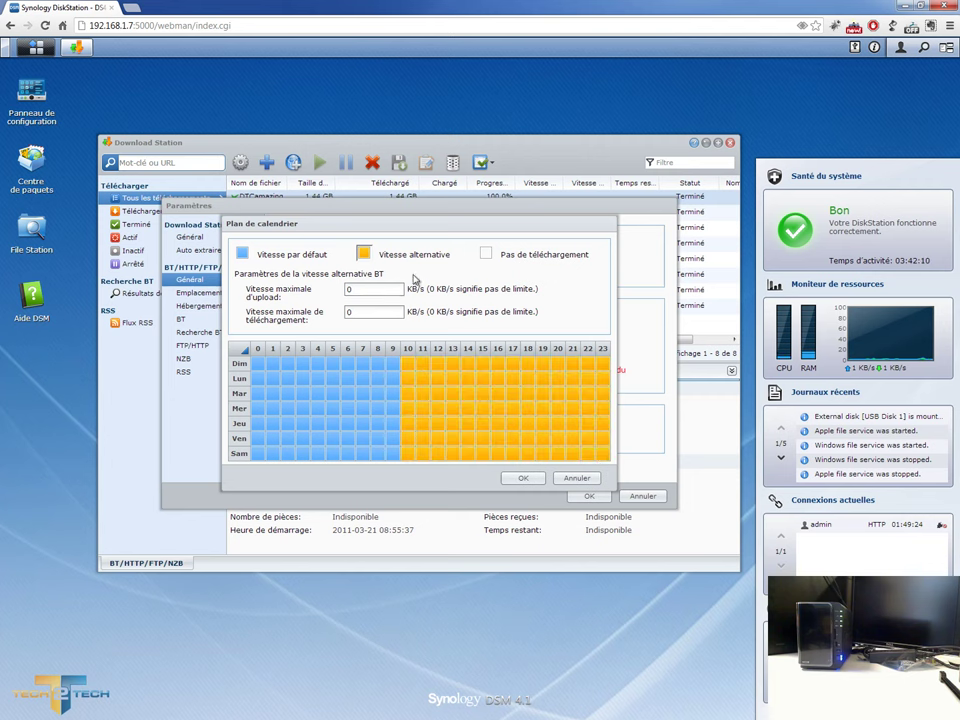
- Mark hours 10–23 of every day as no download in the schedule plan and close the plan
double_click(360, 291)
click(486, 253)
click(407, 363)
drag(405, 362, 602, 456)
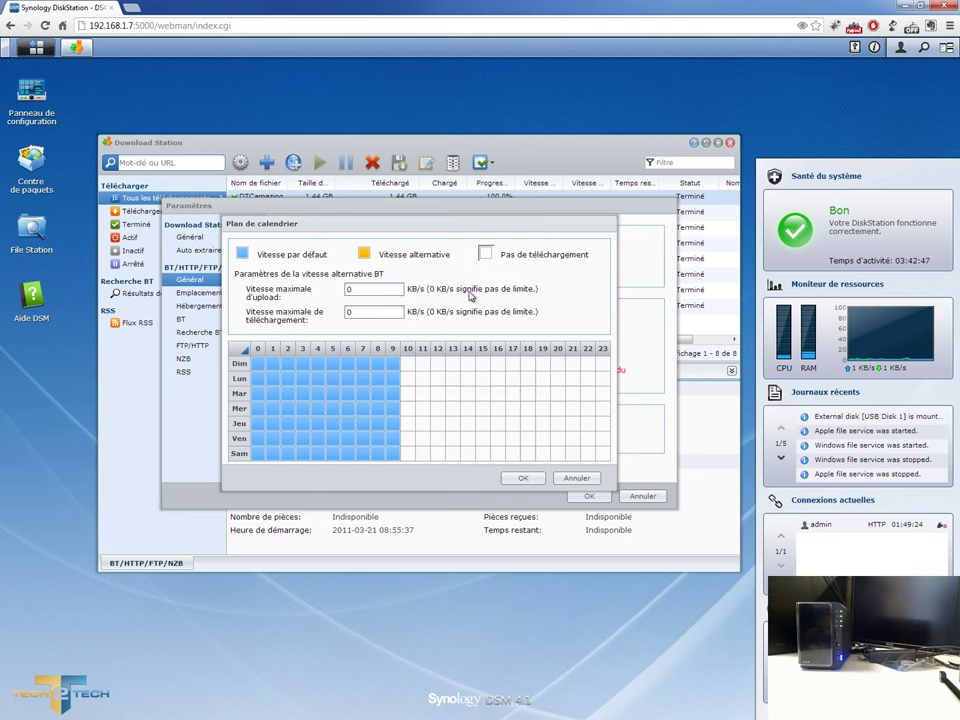
click(529, 485)
click(588, 480)
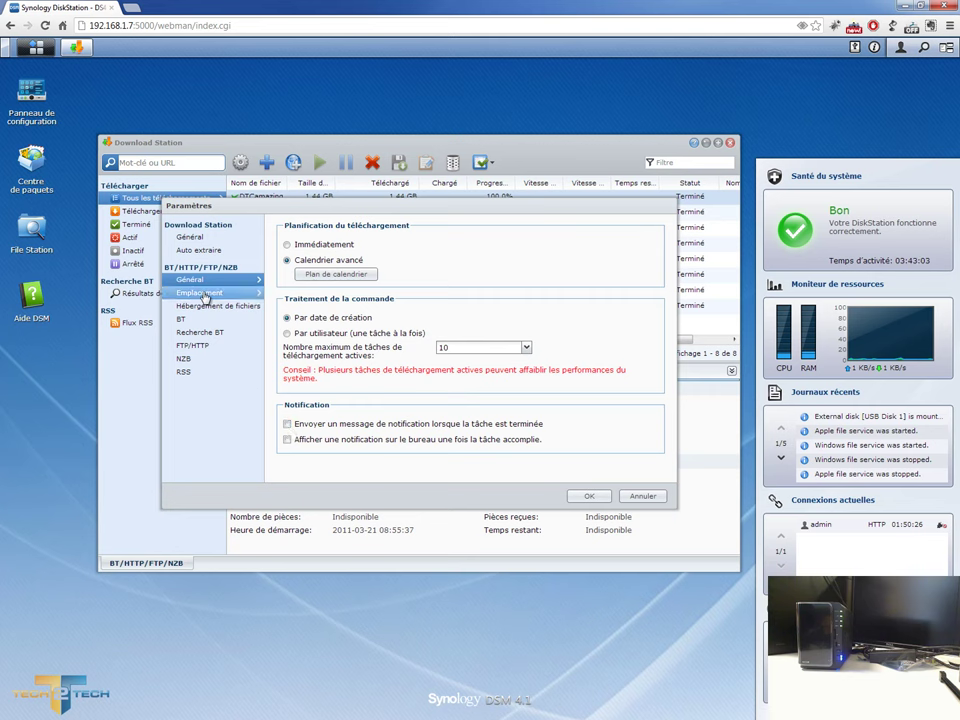
- Review the location, auto-extract, BT and BT search engine settings, and accept the Download Station settings
click(203, 293)
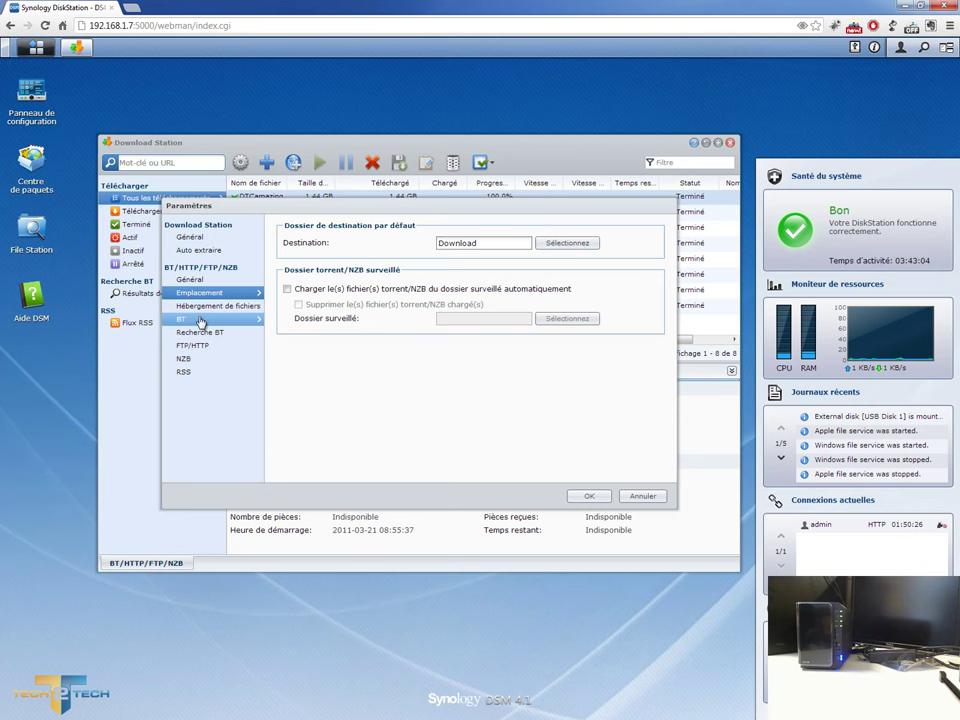
click(199, 250)
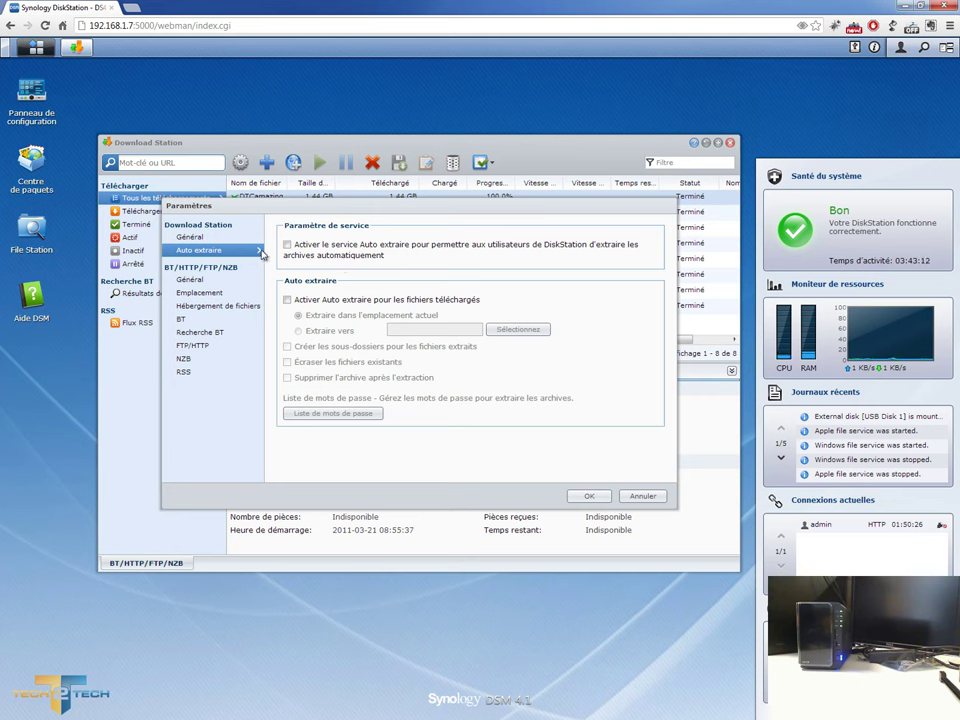
click(200, 318)
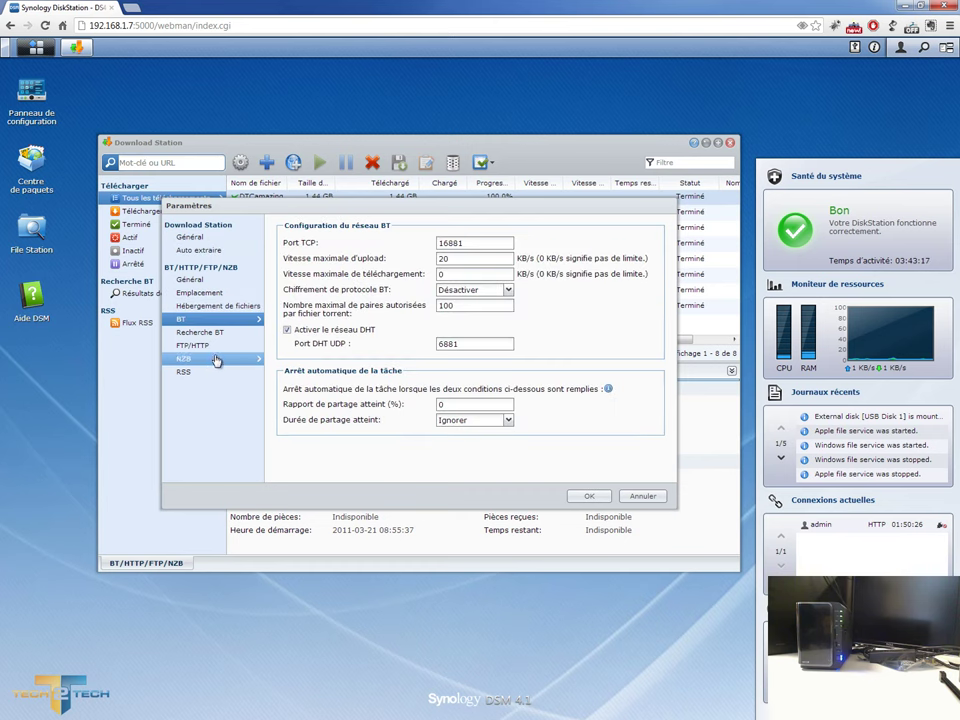
double_click(479, 245)
key(Tab)
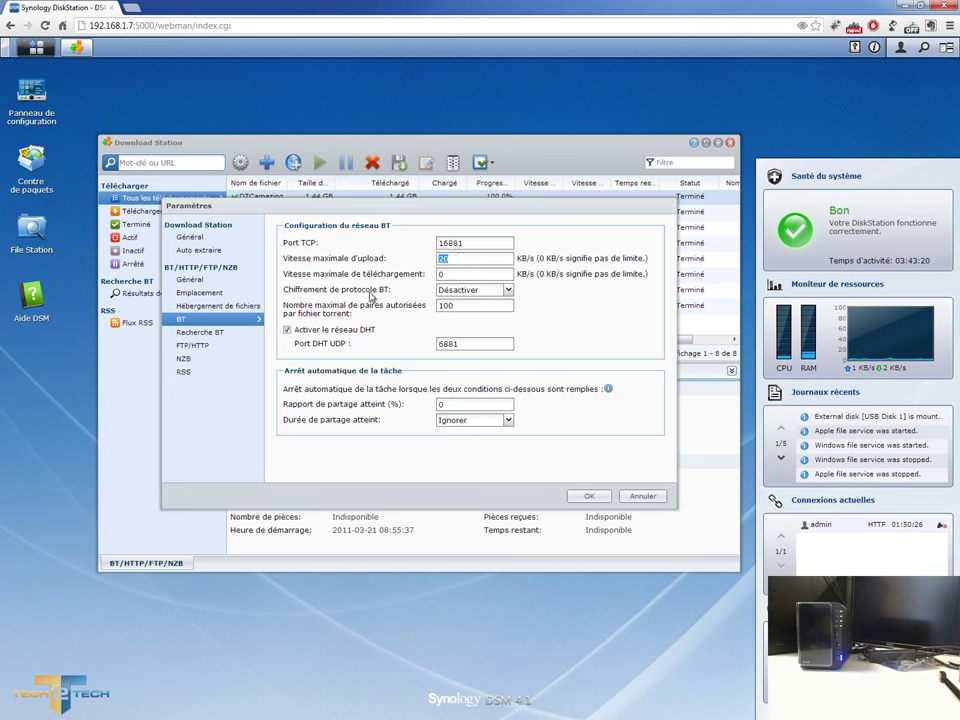
click(205, 332)
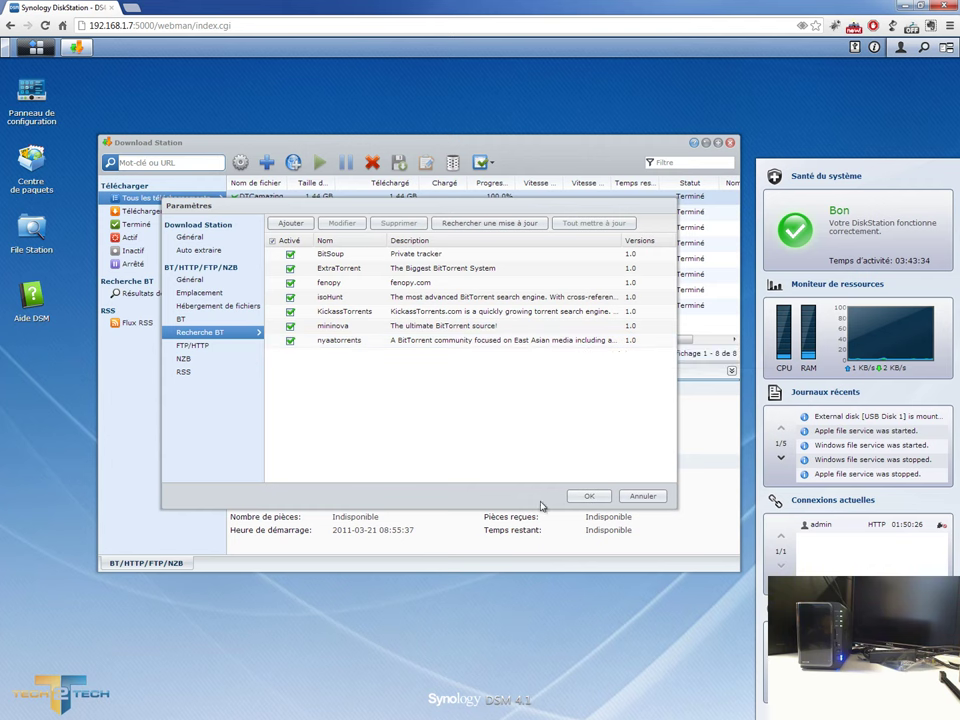
click(291, 223)
click(543, 394)
click(589, 496)
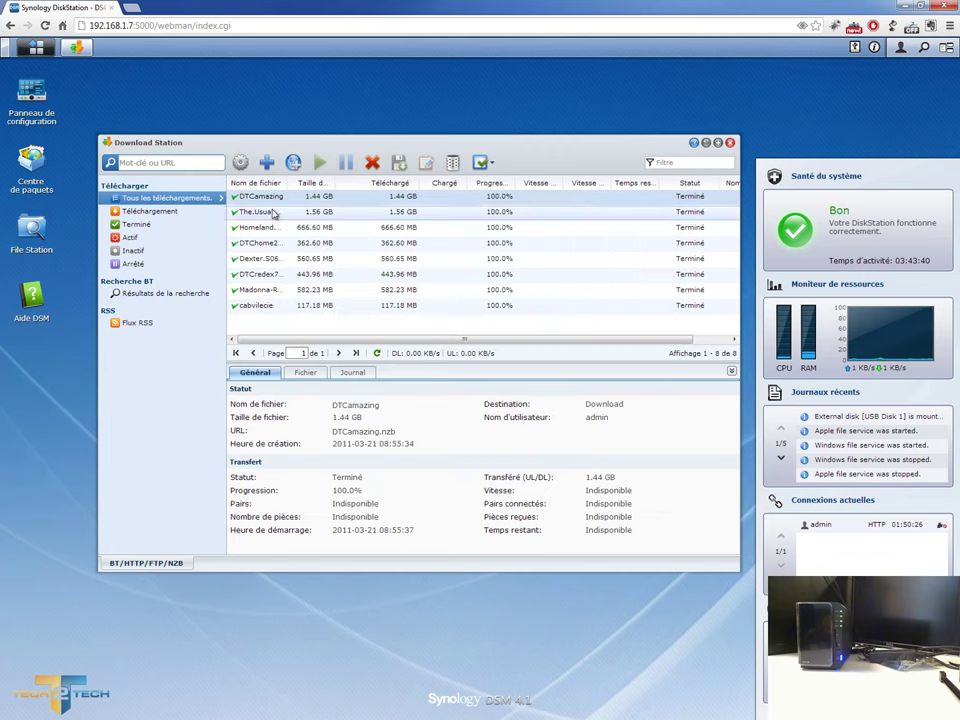
- Search the BT search engines for "spiderman fr"
drag(175, 143, 180, 135)
click(180, 152)
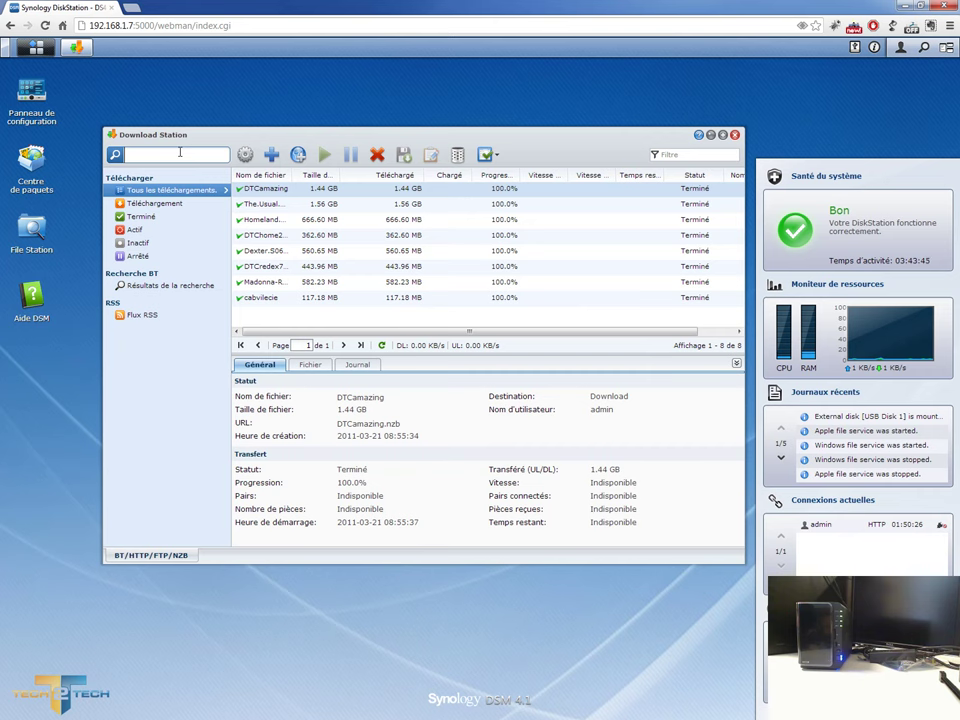
text(spiderman t)
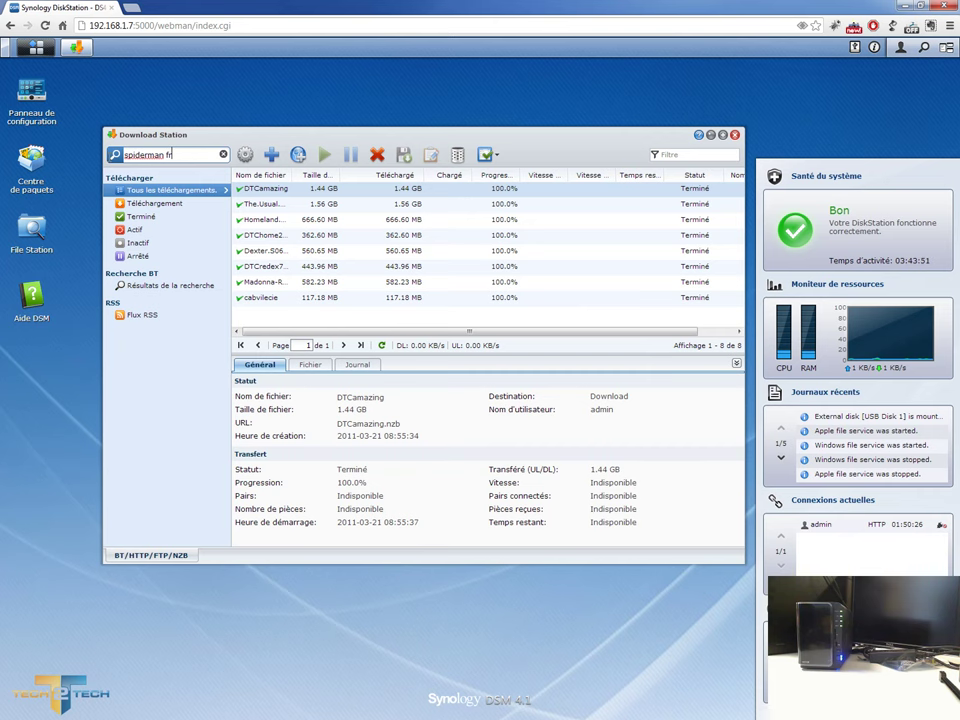
key(Return)
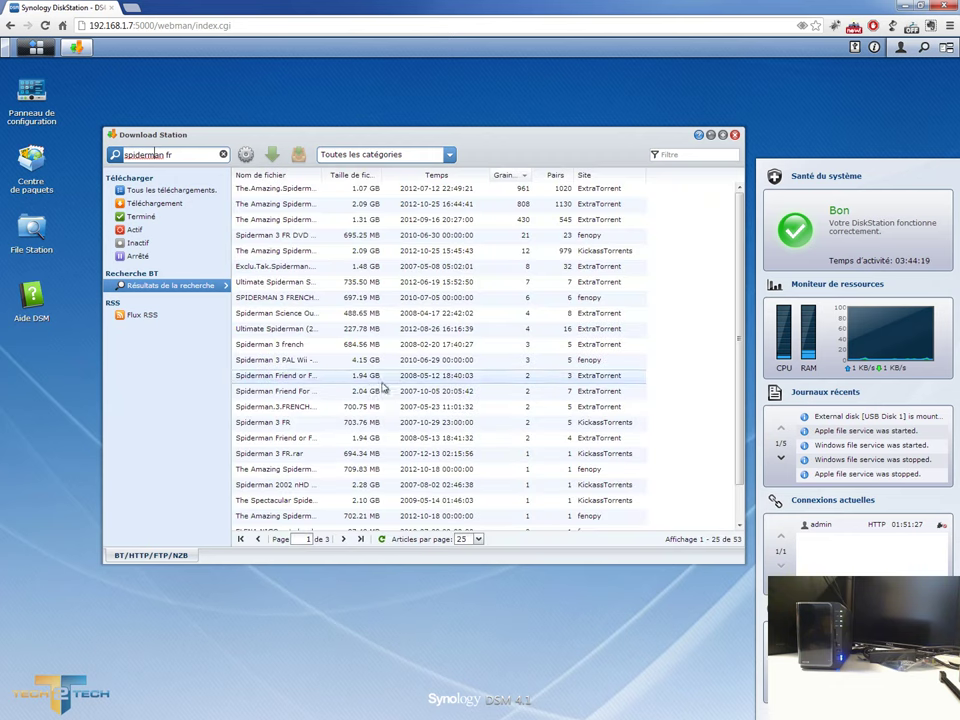
- Sort the results by largest file size, widen the file name column and select KickassTorrents' "The Amazing Spiderman (2012) 1080p" entry
click(321, 176)
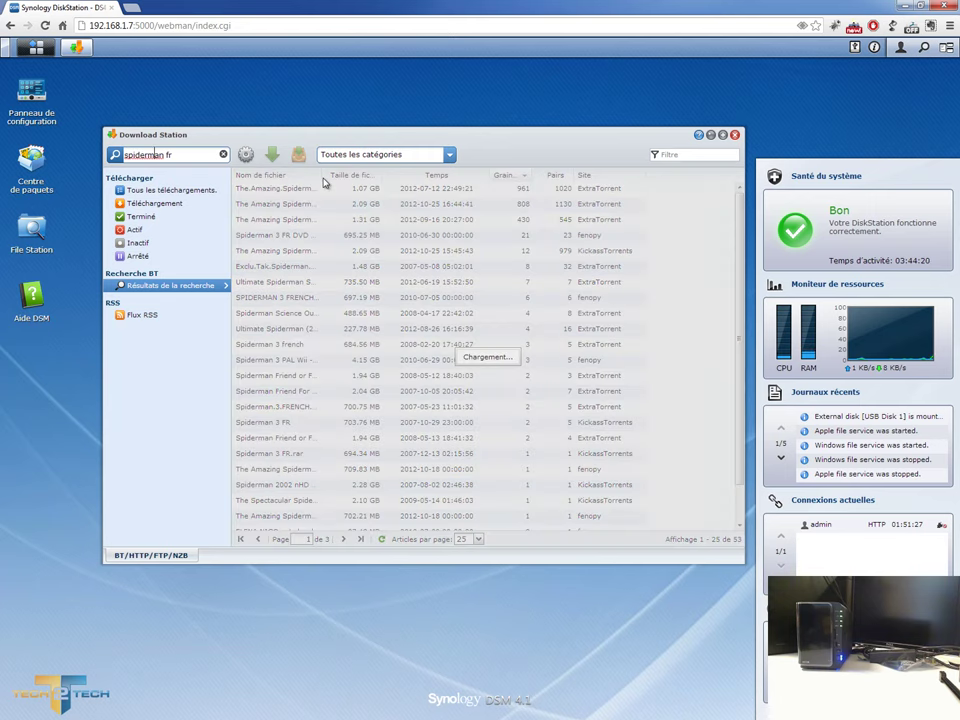
drag(318, 176, 361, 176)
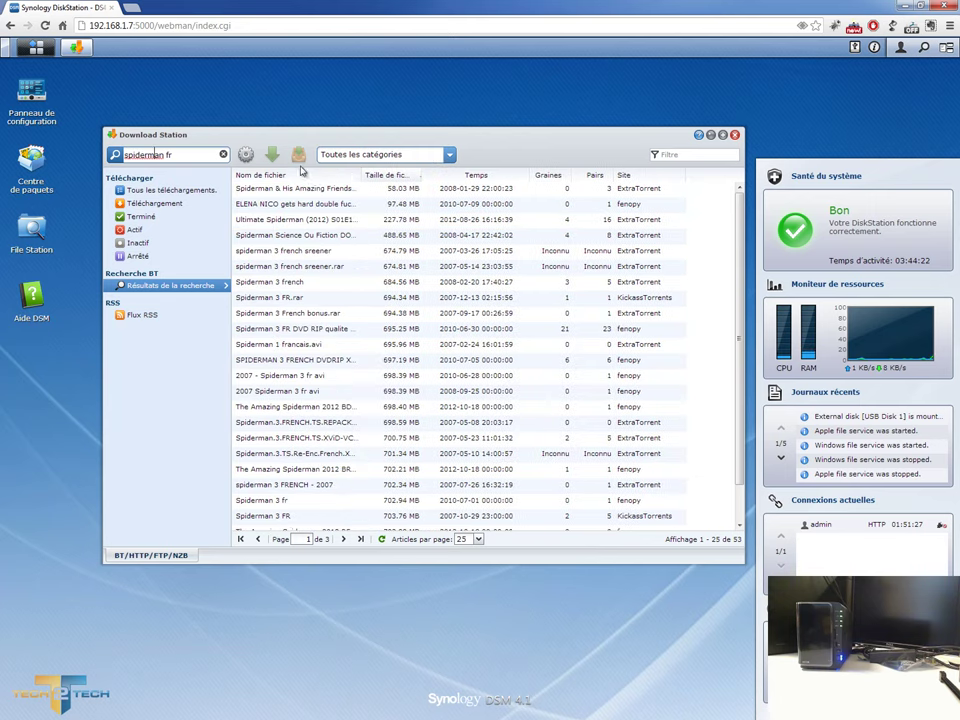
click(392, 176)
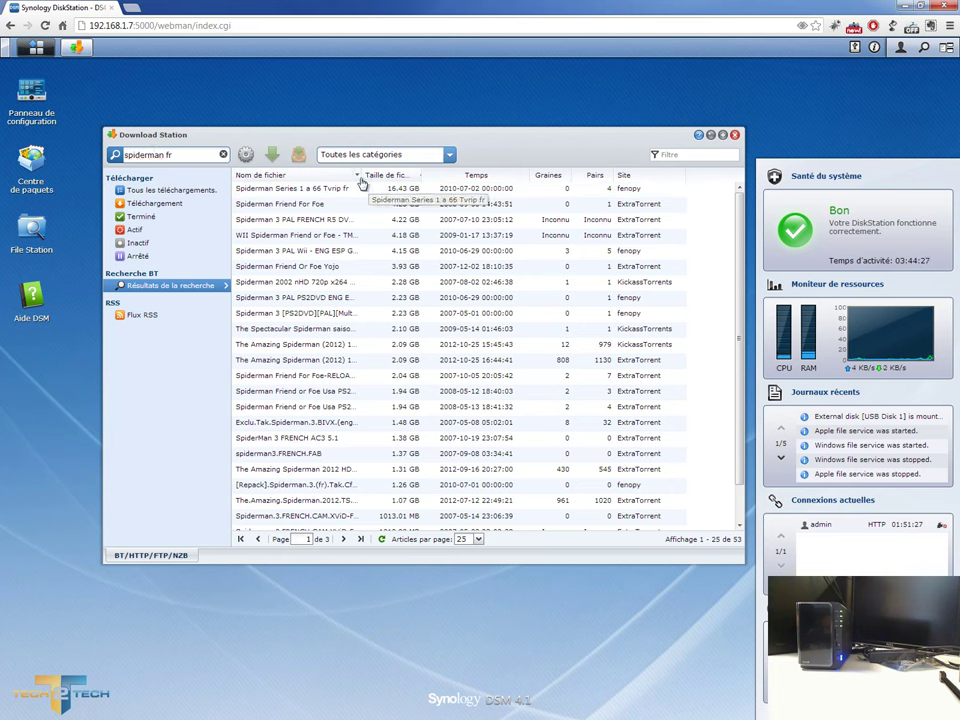
click(357, 176)
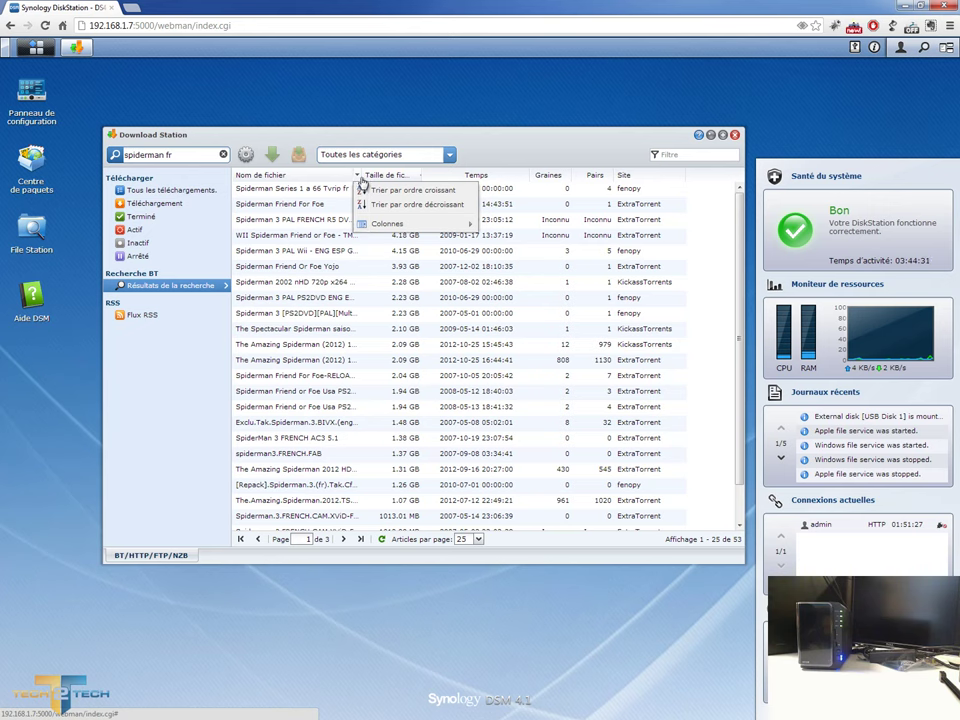
drag(362, 177, 430, 178)
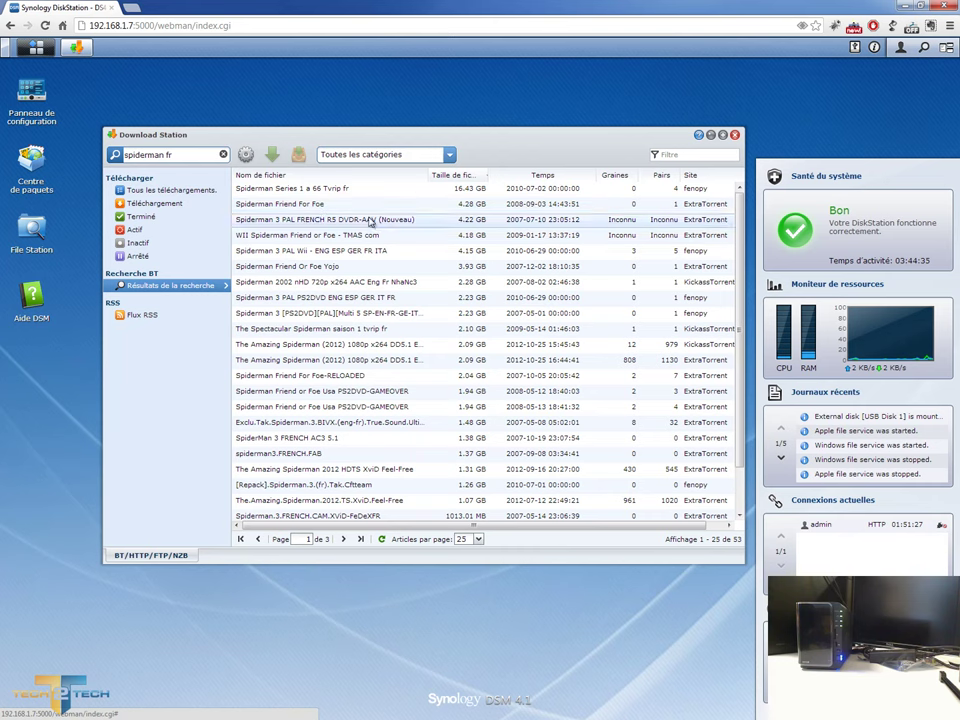
click(289, 188)
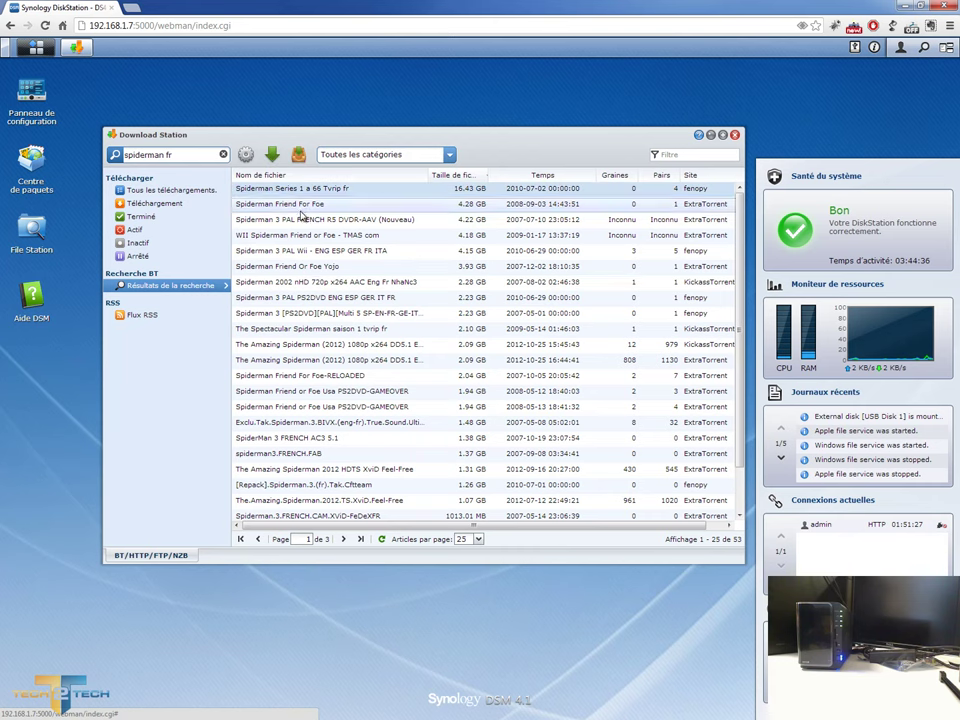
click(320, 344)
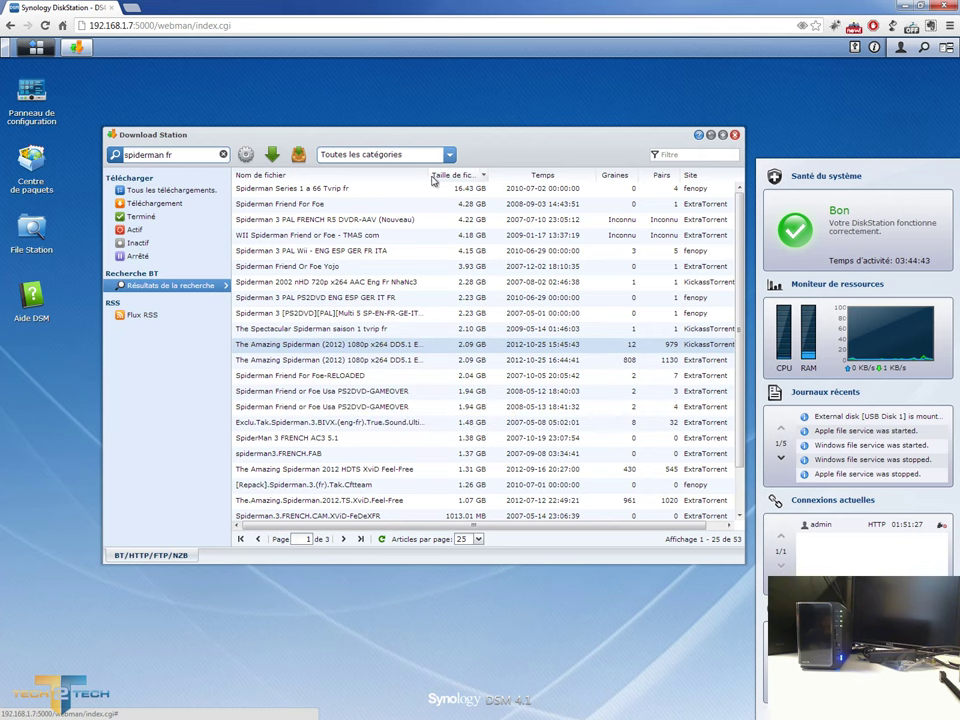
- Widen the file name column in the search results and immediately download the highlighted "The Amazing Spiderman (2012) 1080p" torrent
drag(432, 179, 525, 182)
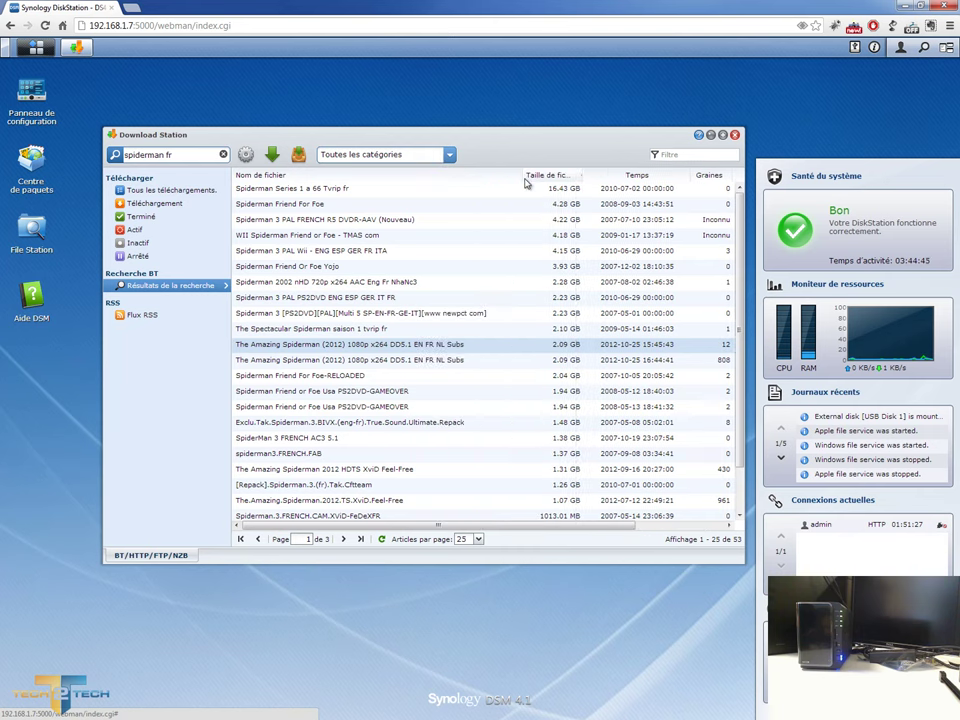
right_click(426, 350)
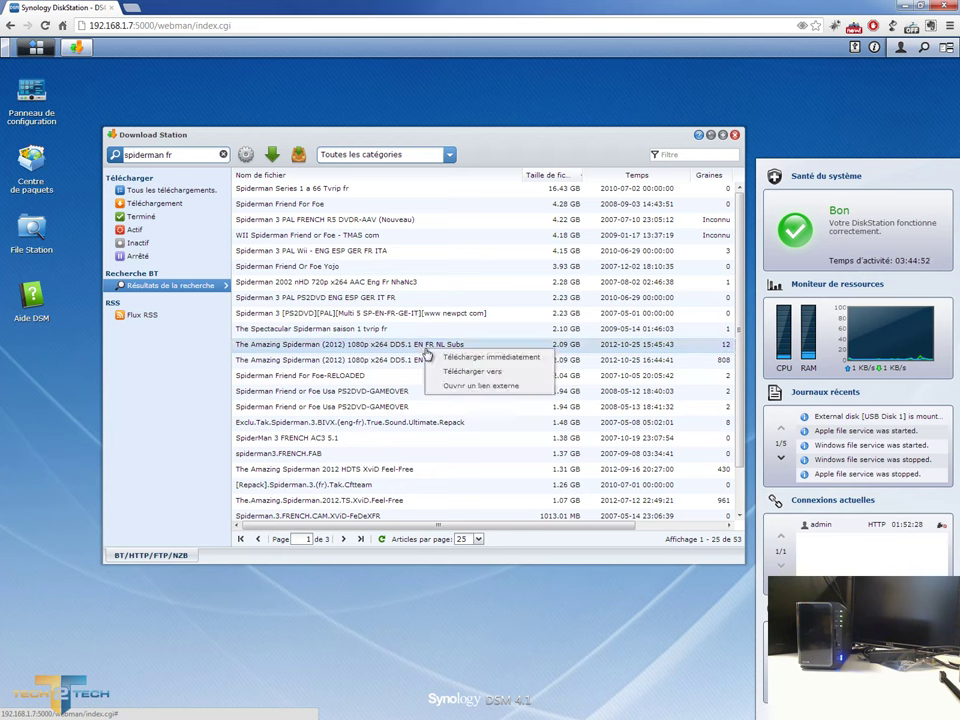
click(472, 363)
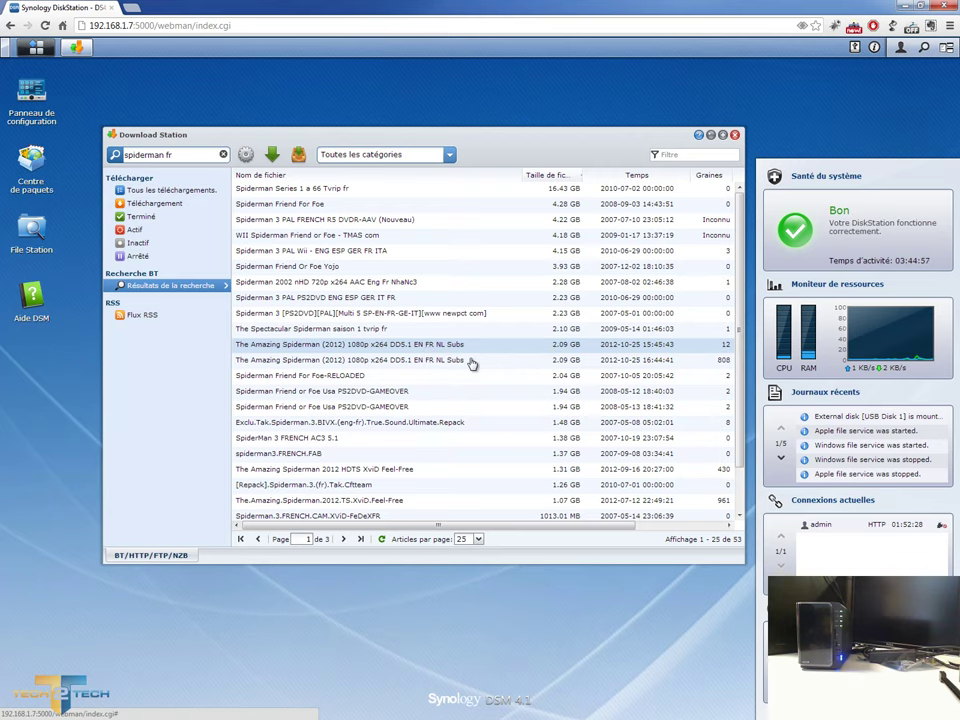
- Look through the downloading, finished and active task lists, and return to the list of all downloads
click(148, 206)
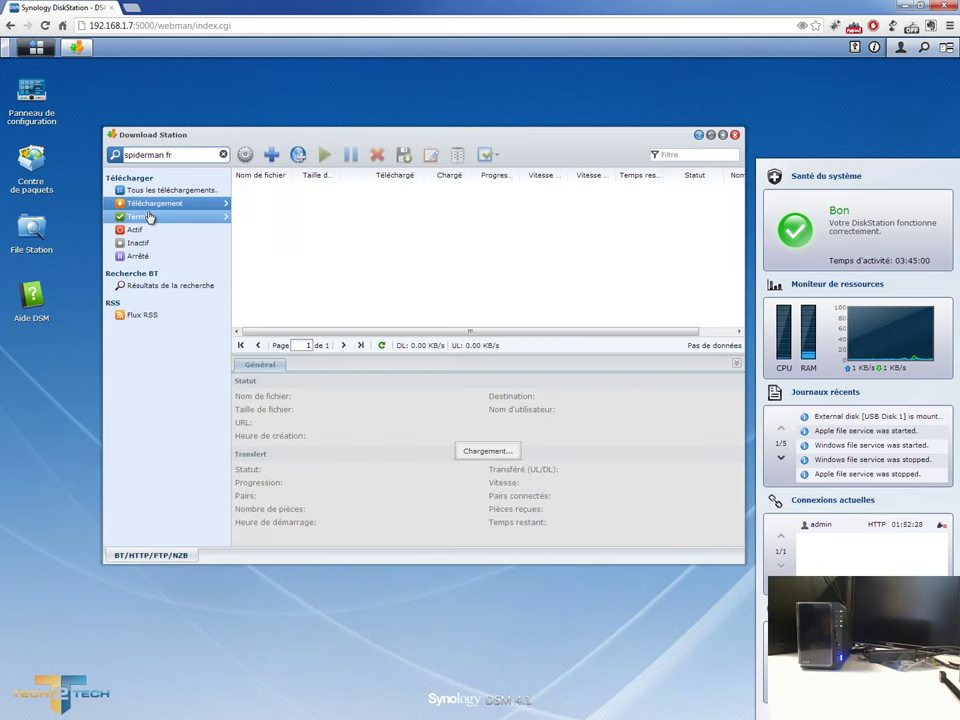
click(185, 190)
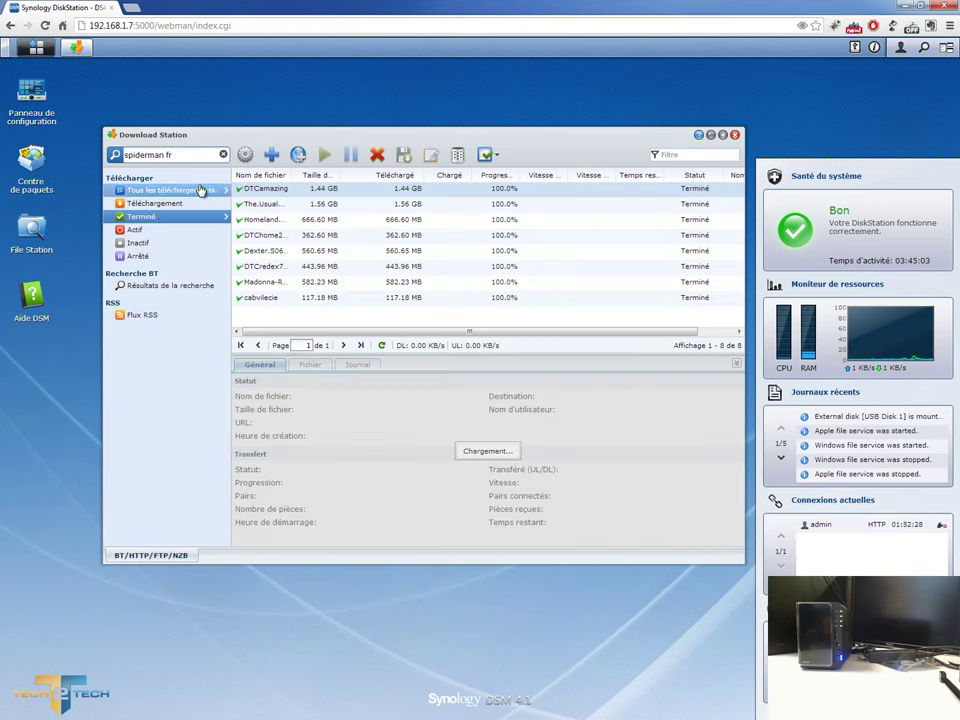
click(200, 203)
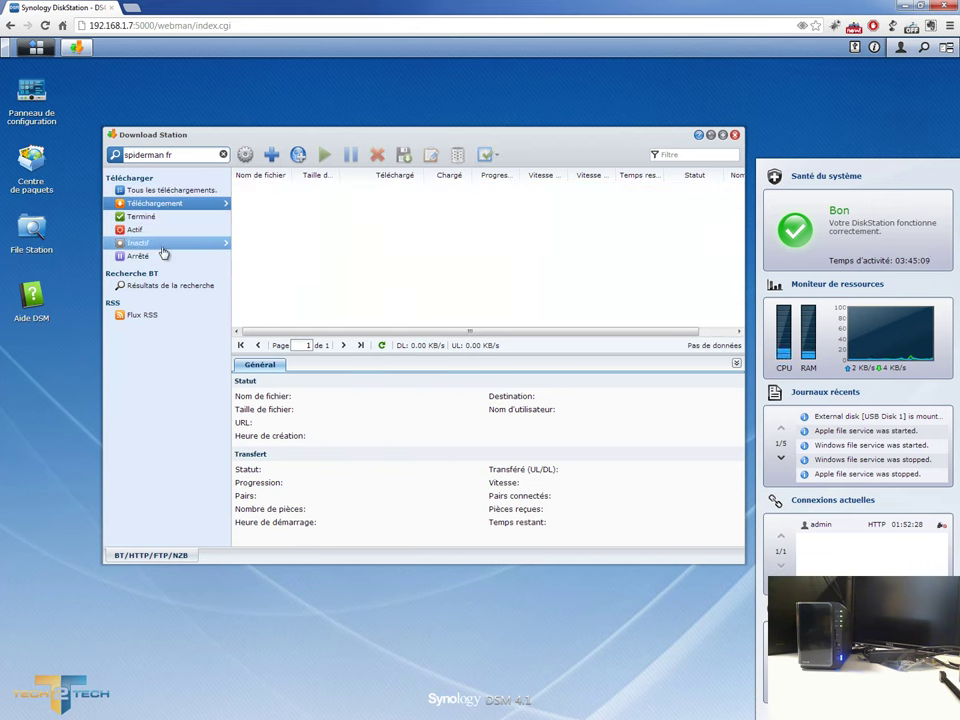
click(154, 233)
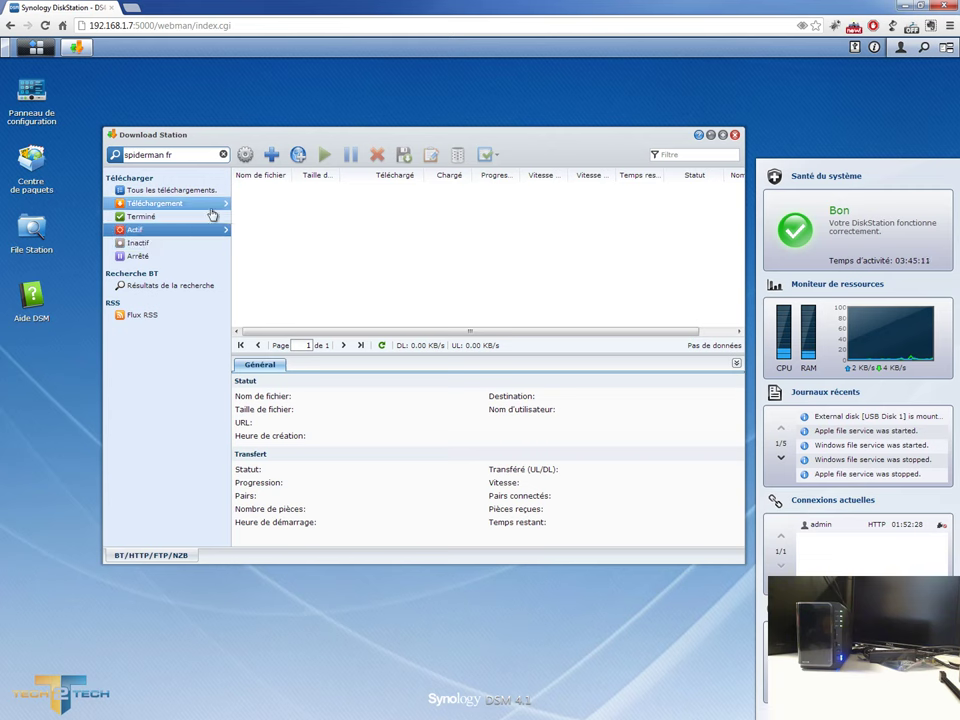
click(199, 190)
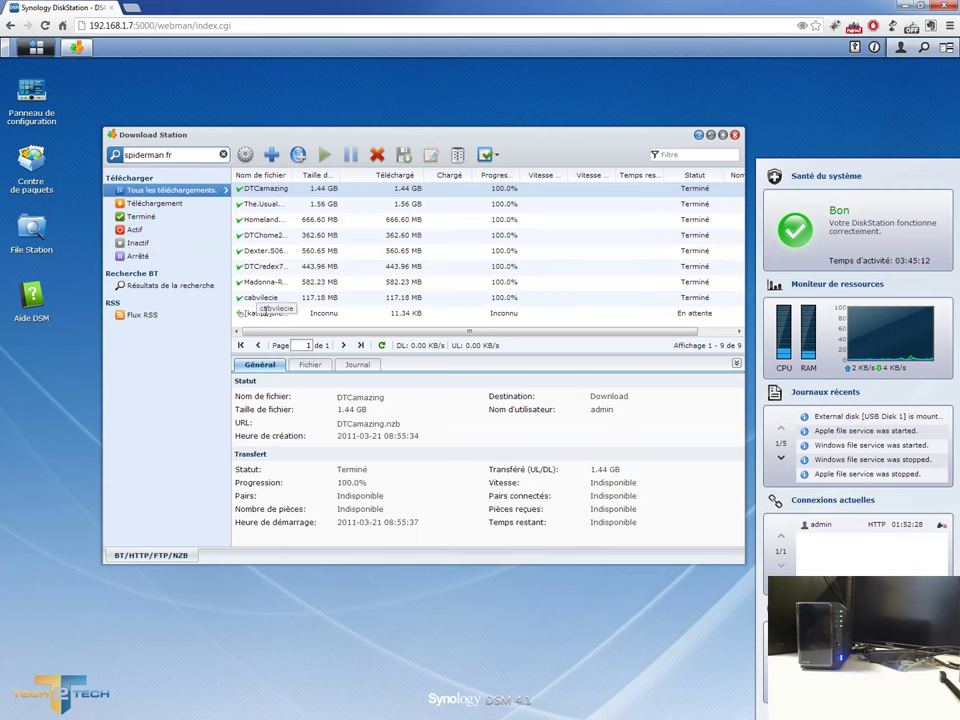
- Examine the Amazing Spiderman task's transfer details, pause its download and minimize Download Station
click(262, 313)
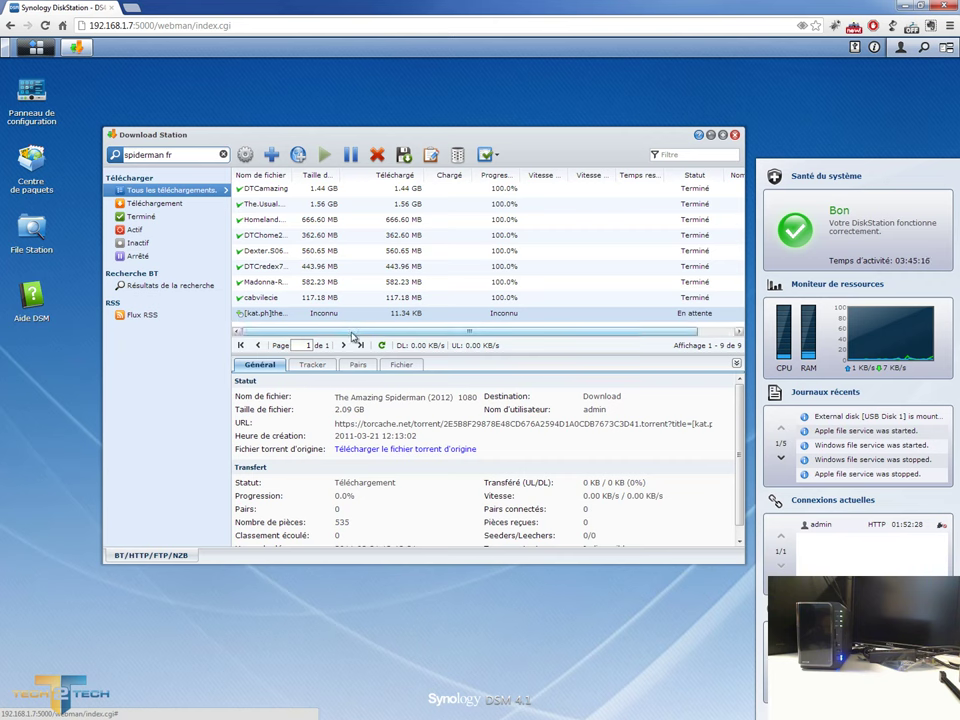
drag(352, 336, 439, 336)
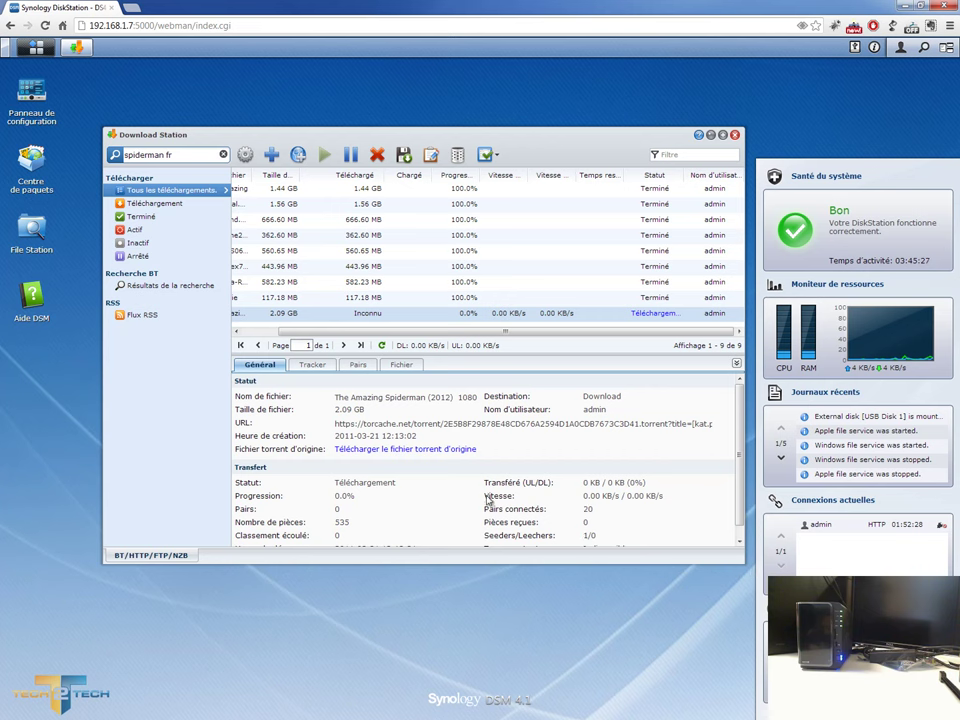
scroll(430, 505, down, 1)
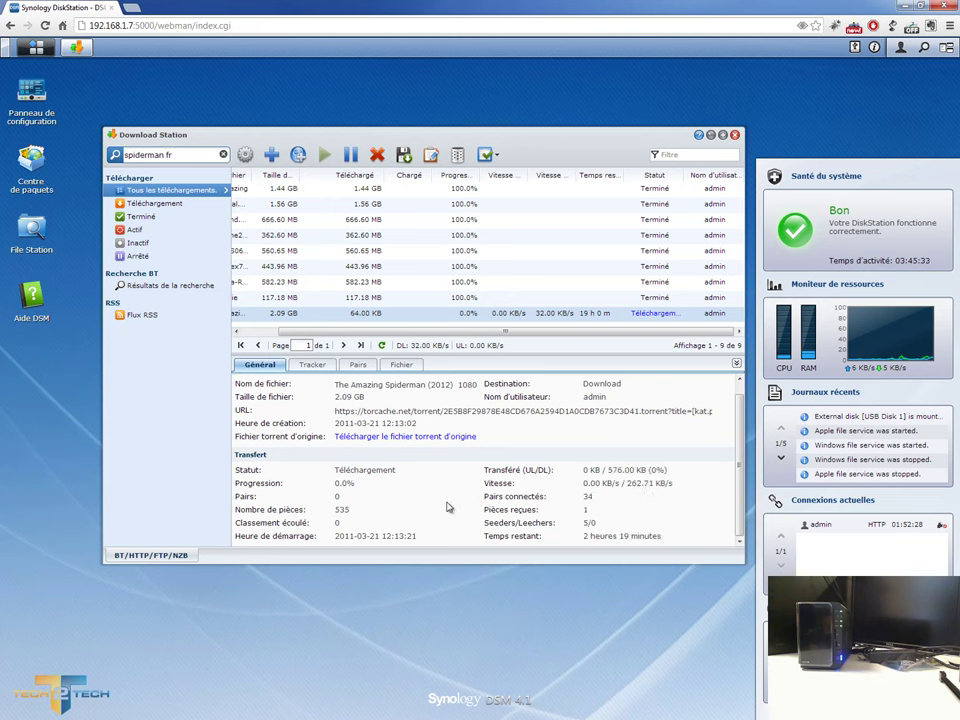
scroll(352, 494, up, 1)
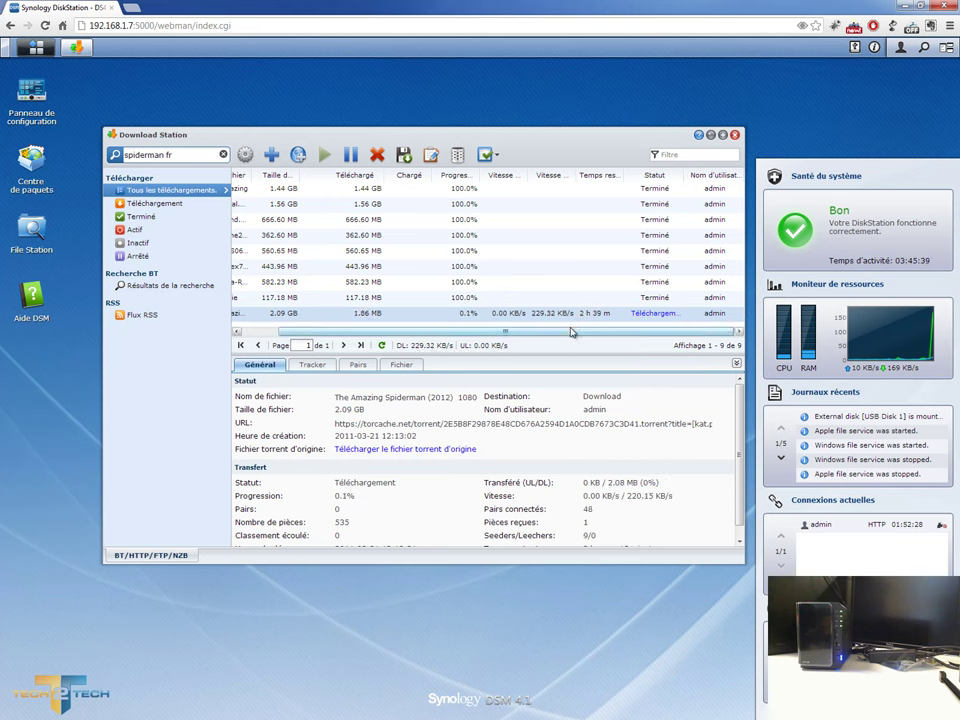
scroll(566, 333, left, 2)
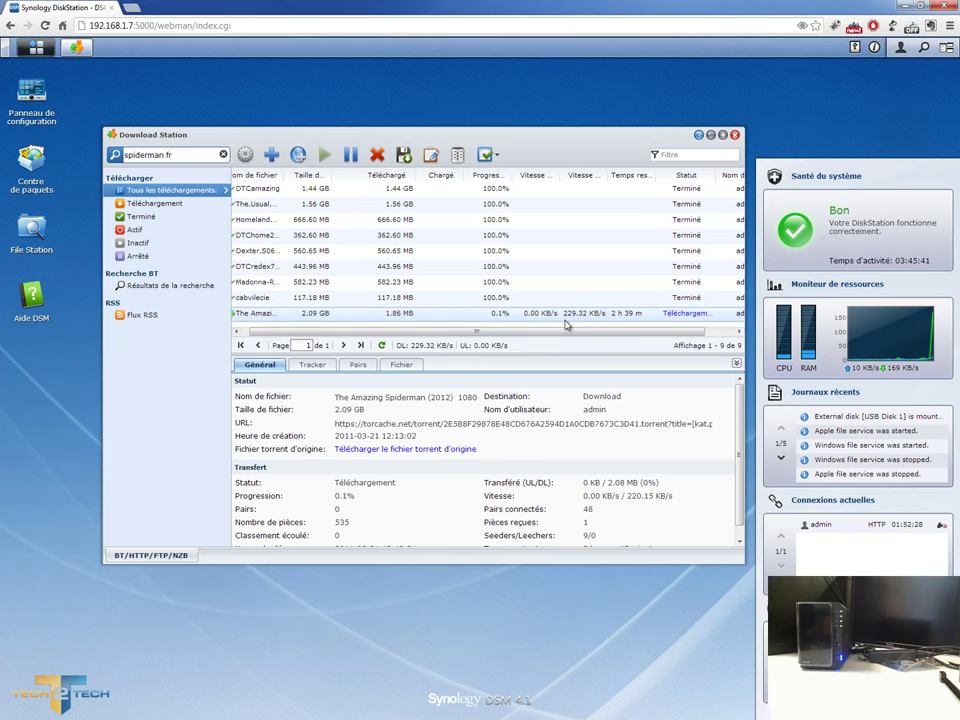
scroll(500, 330, left, 1)
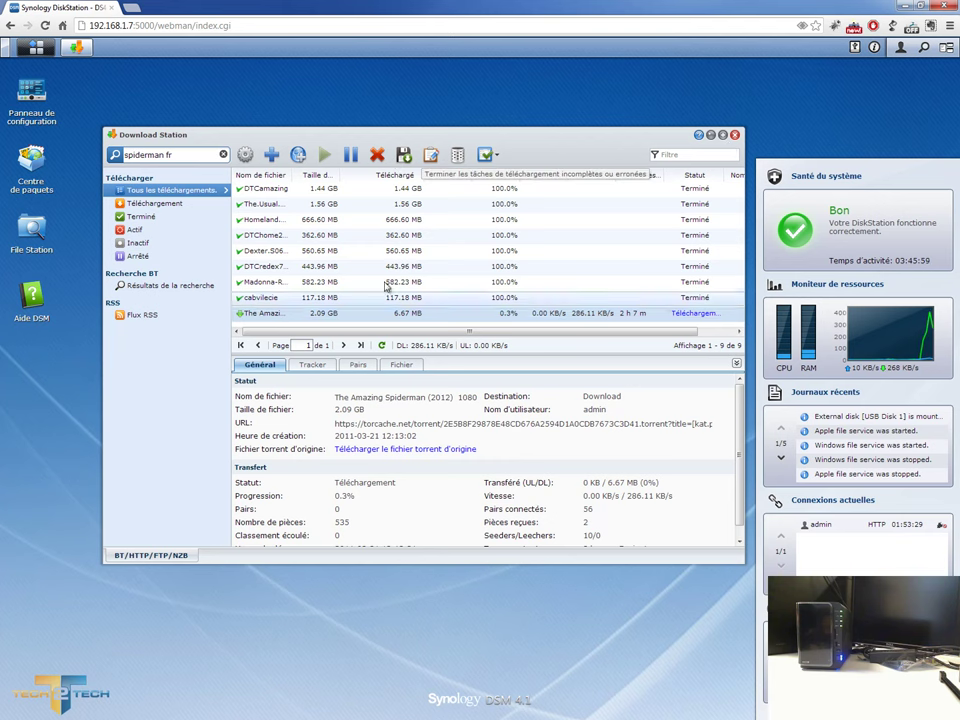
click(356, 162)
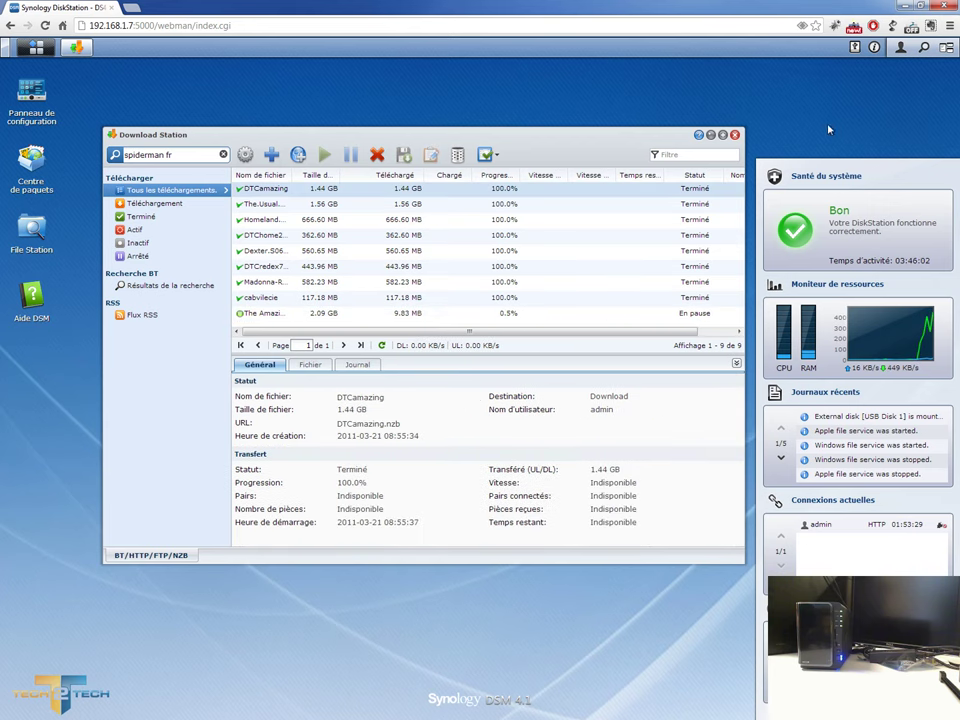
click(710, 134)
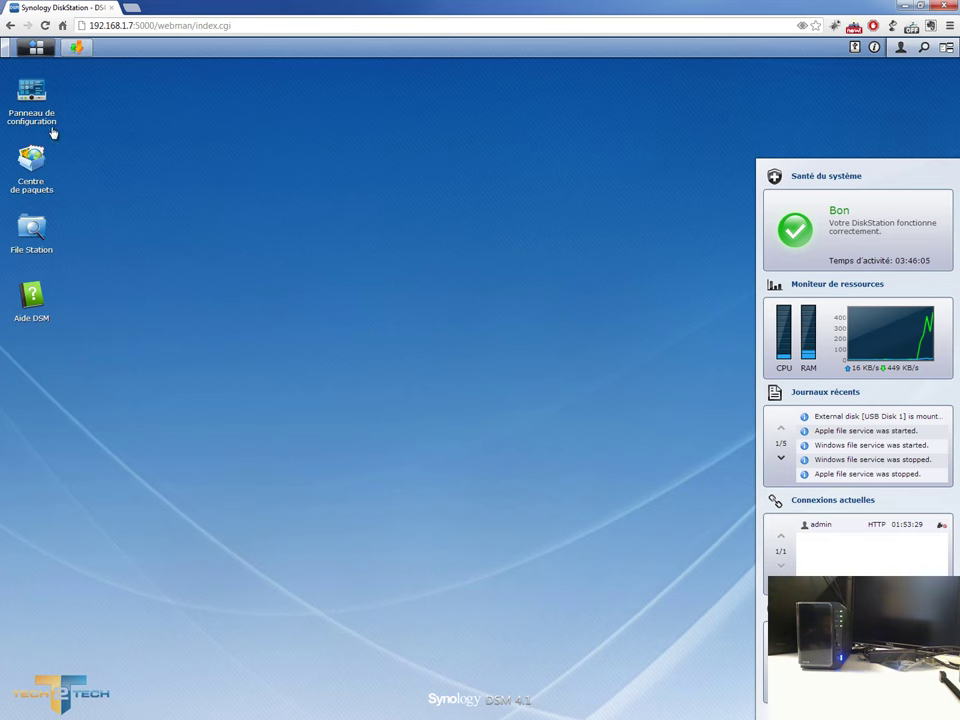
- Open Serveur multimédia and review its DMA menu, navigation and DMA compatibility settings
click(39, 47)
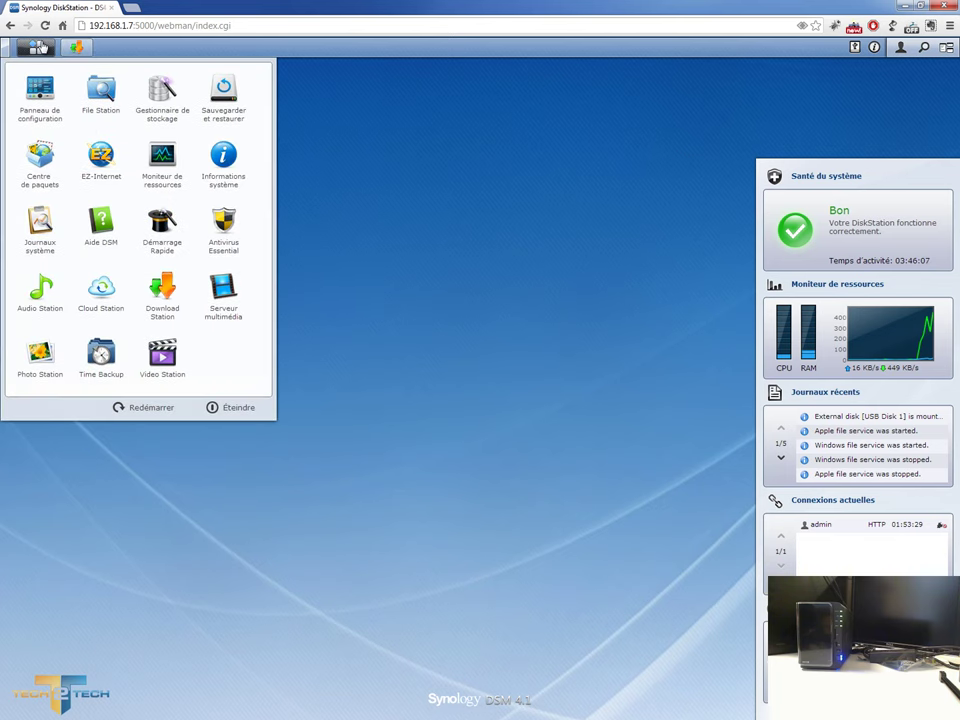
click(222, 292)
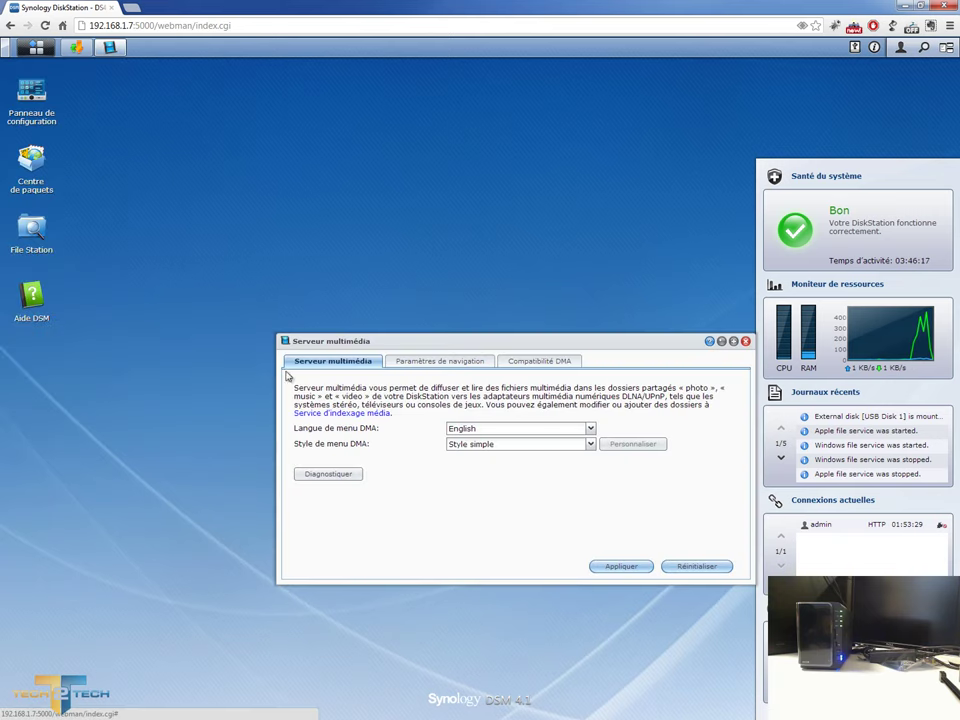
click(419, 366)
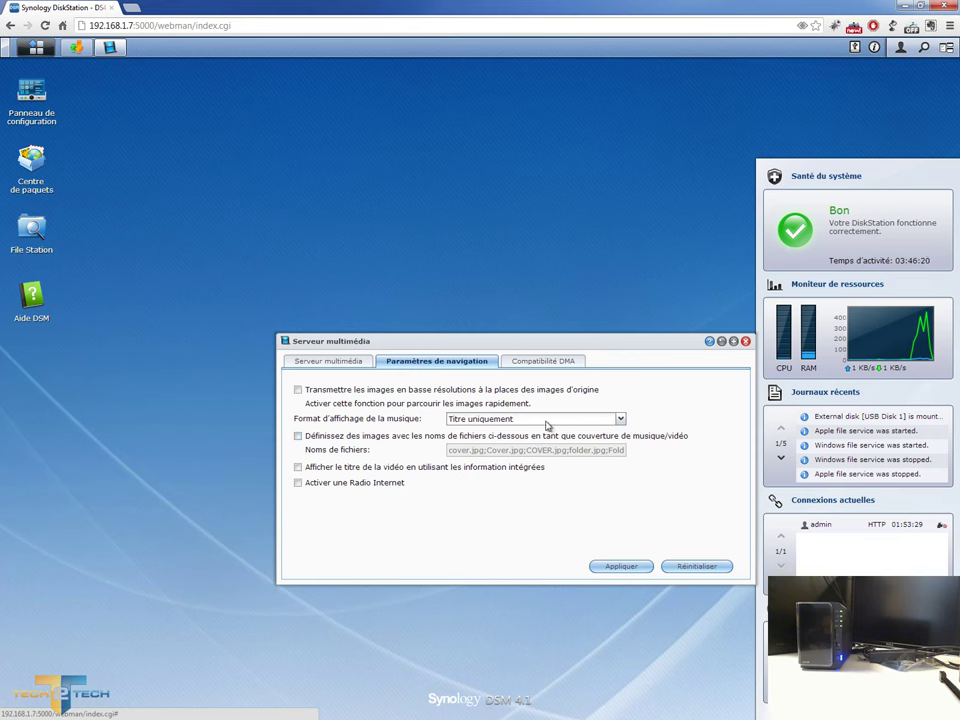
click(555, 361)
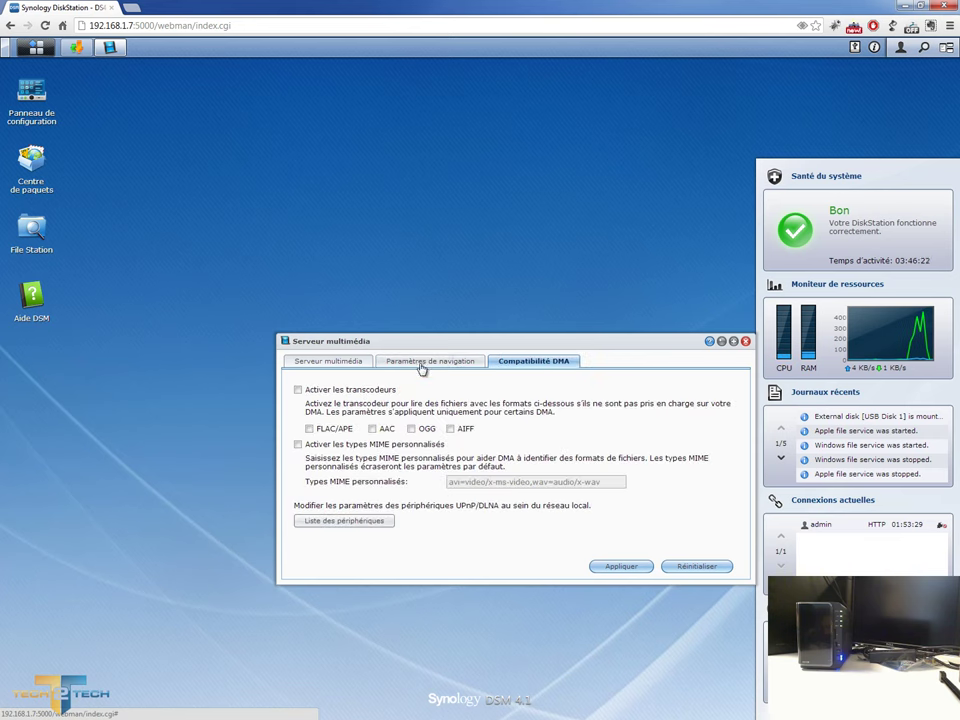
- Enable the FLAC/APE, AAC, OGG and AIFF transcoders and the custom MIME types in the DMA compatibility settings
click(297, 389)
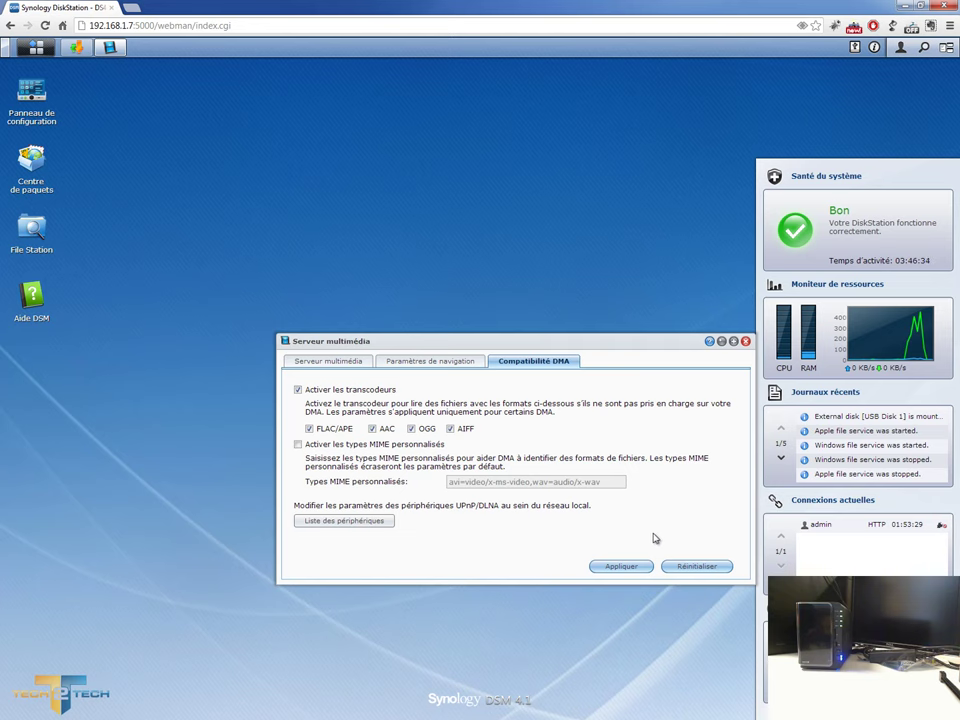
drag(561, 343, 531, 240)
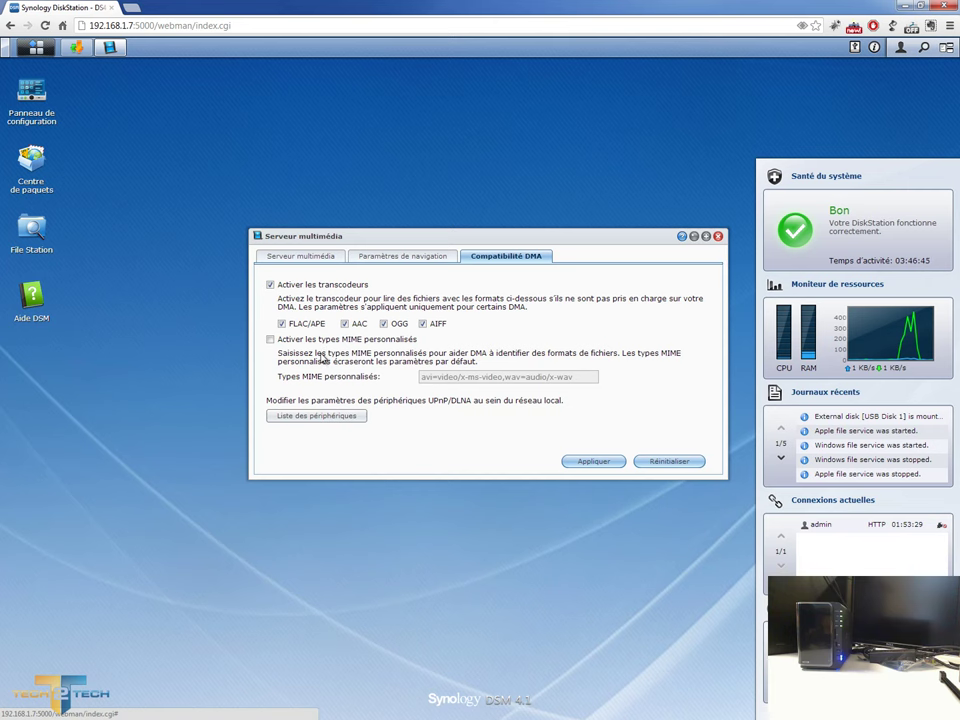
click(420, 257)
click(500, 256)
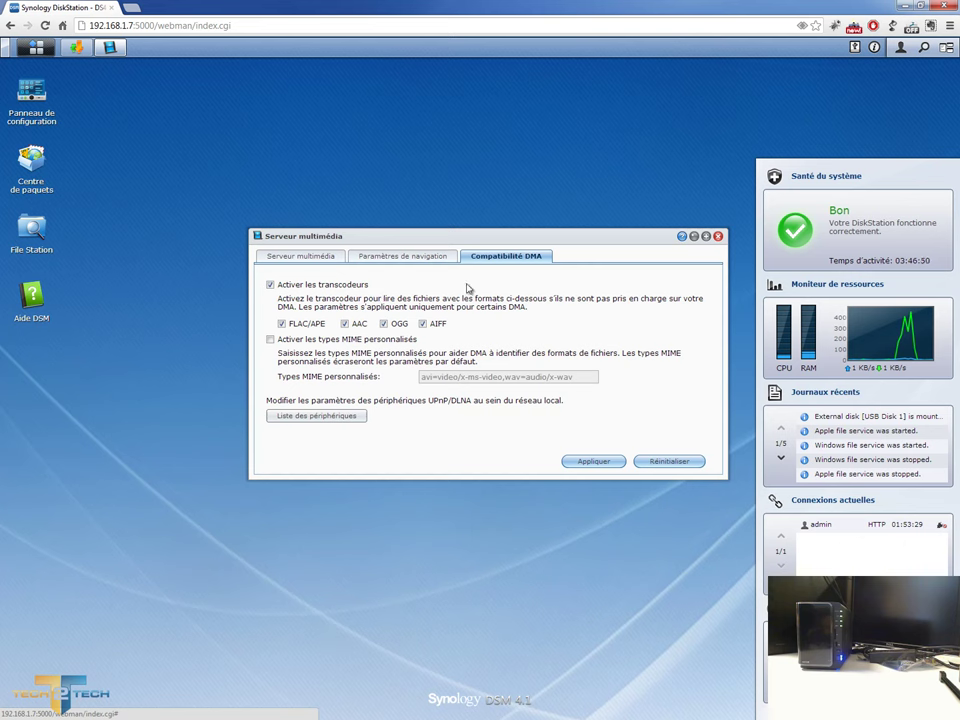
click(366, 341)
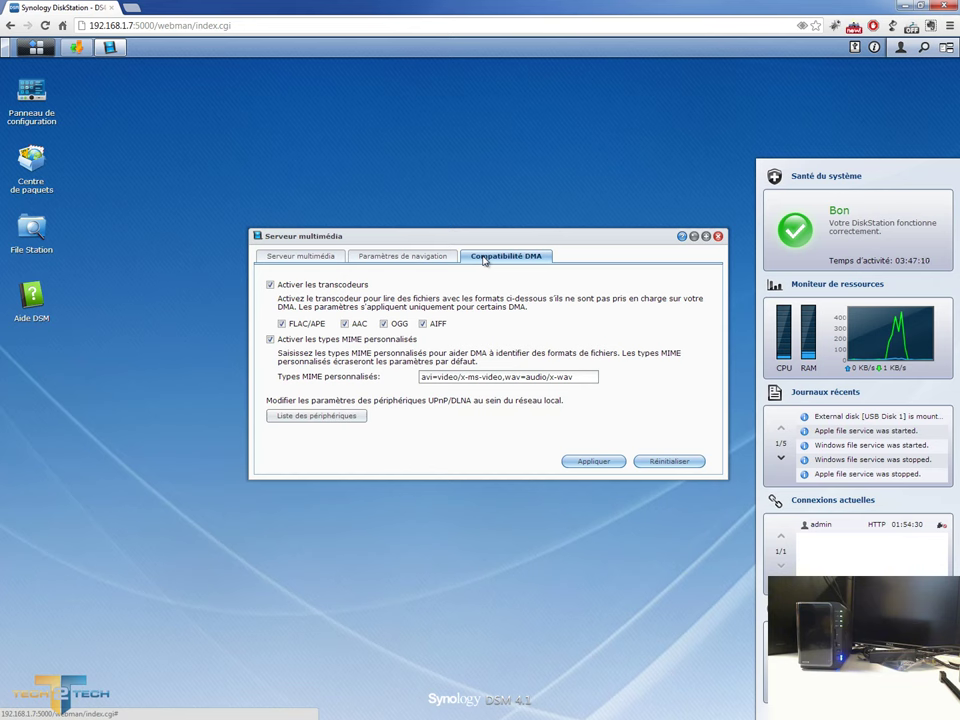
- Review the navigation and general settings again, and close Serveur multimédia without saving the changes
click(420, 256)
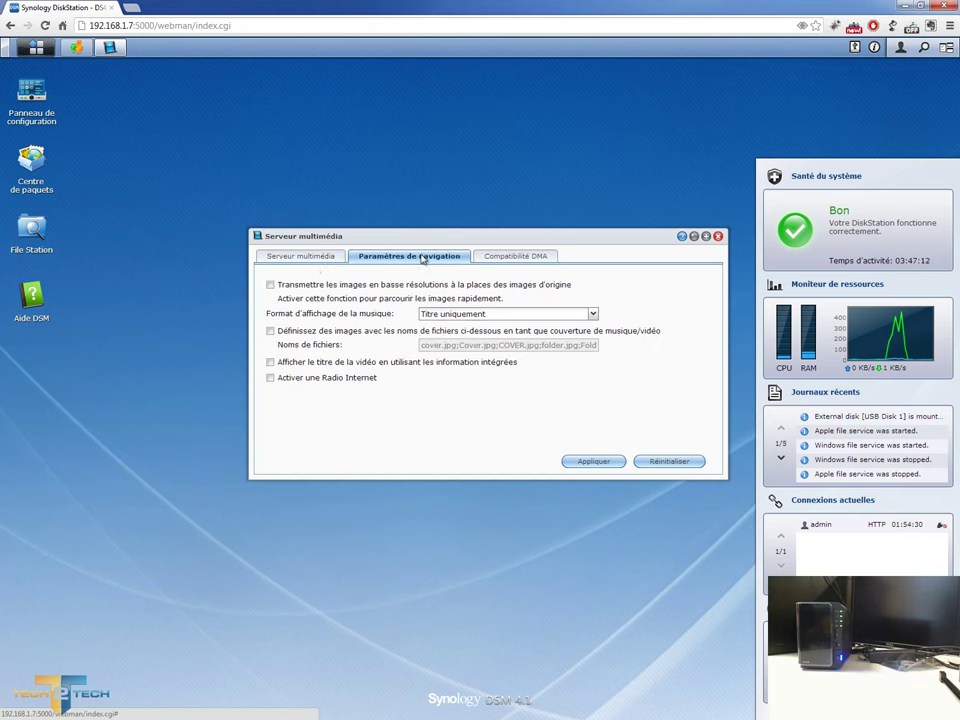
click(314, 259)
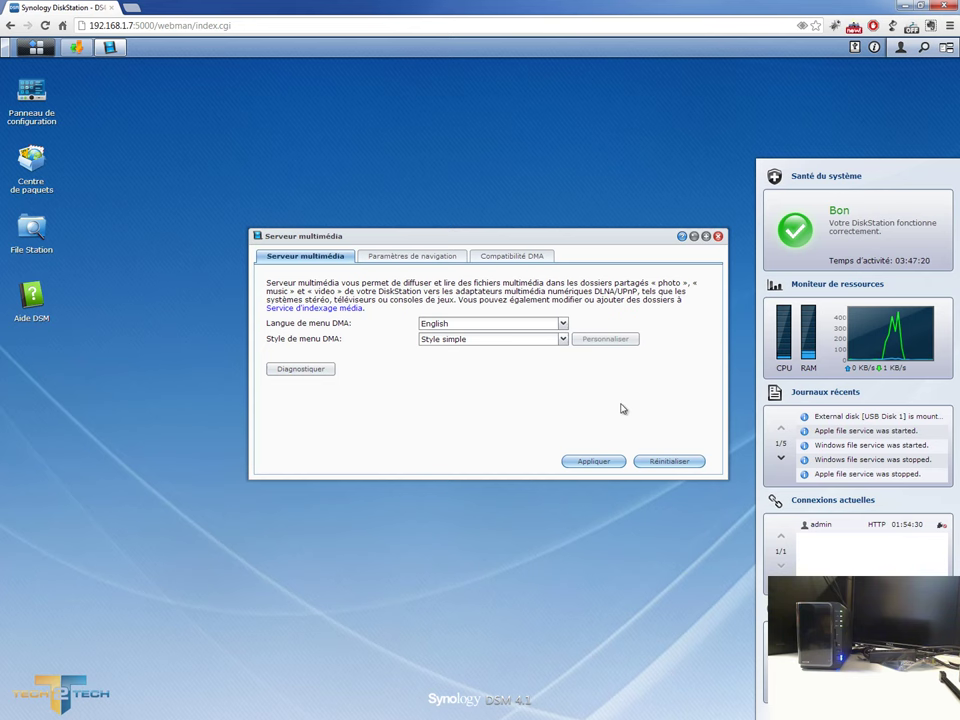
click(717, 236)
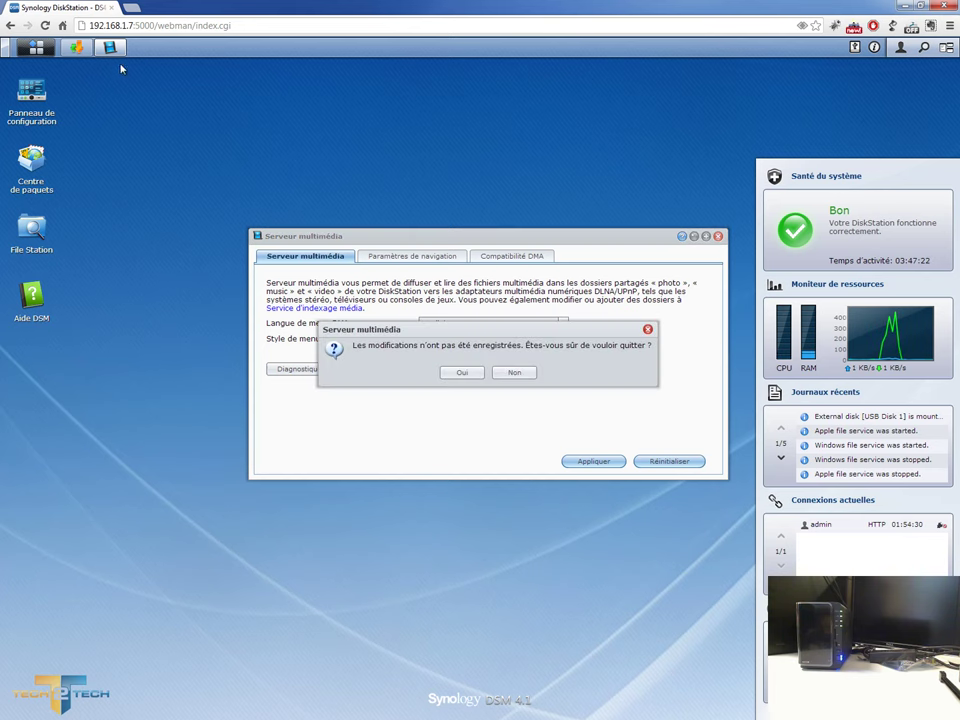
click(466, 373)
- Open Video Station and move its window clear of the system widgets
click(40, 50)
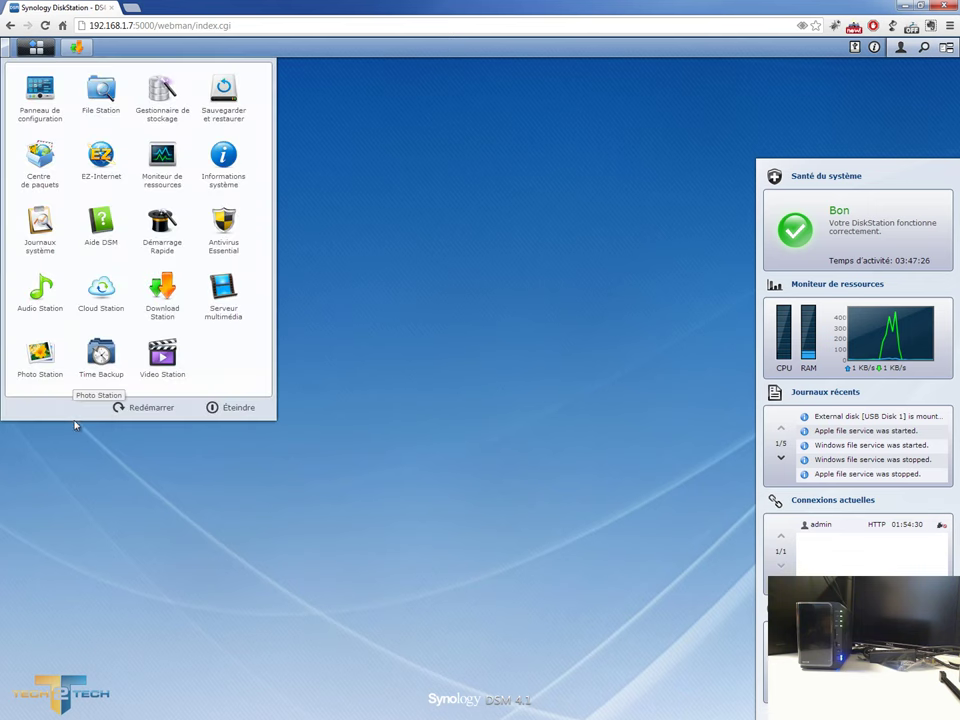
click(168, 362)
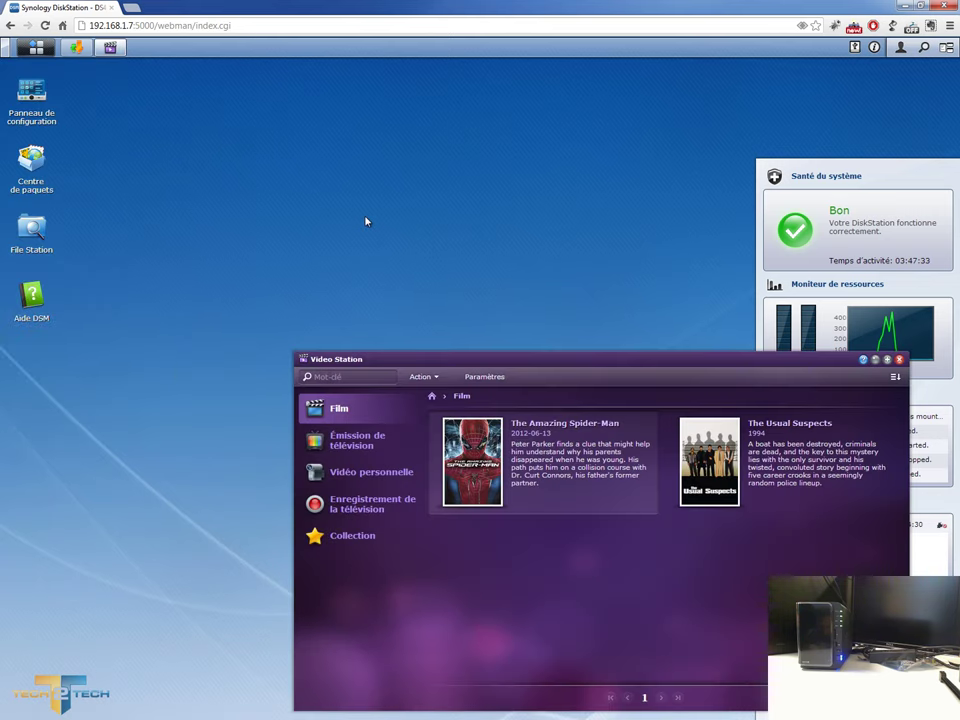
drag(541, 357, 373, 169)
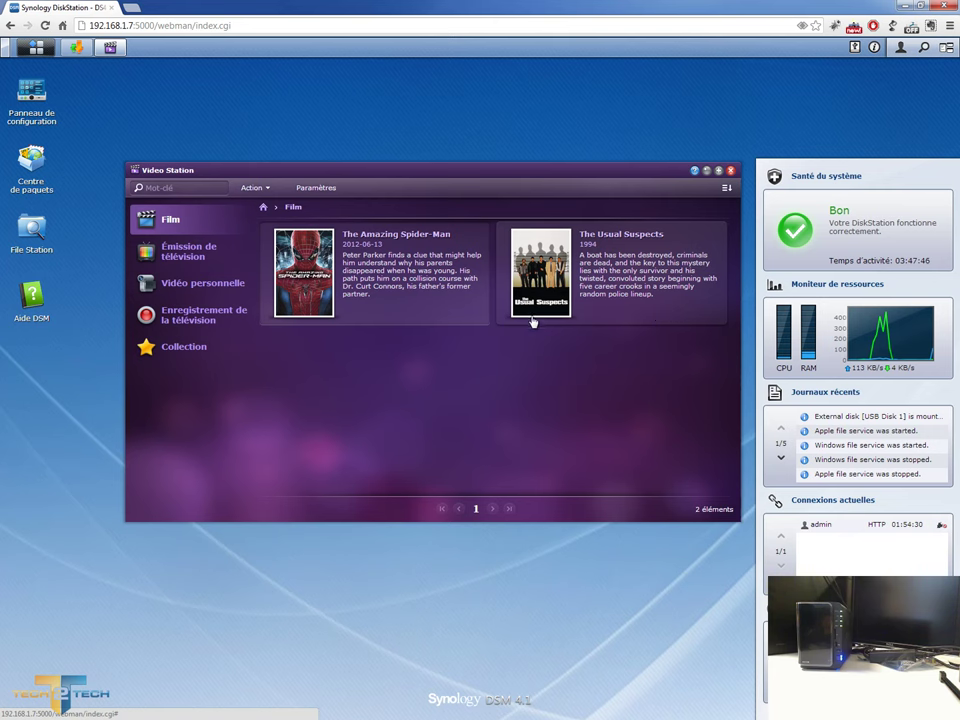
- View the film details of The Amazing Spider-Man in an enlarged window, and return to the film list
click(424, 319)
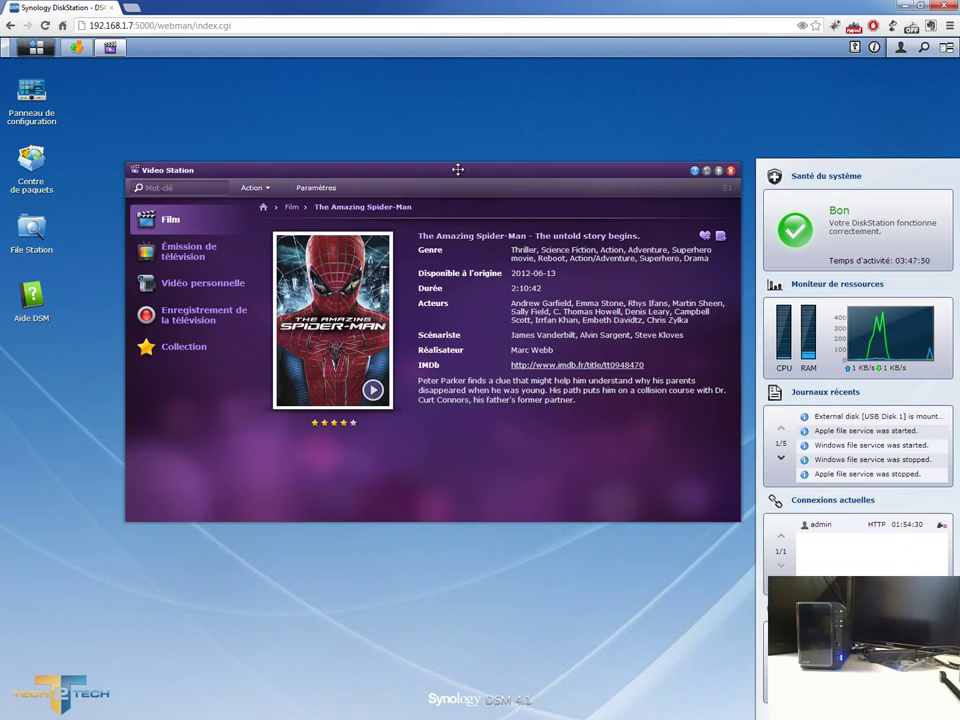
drag(457, 170, 417, 119)
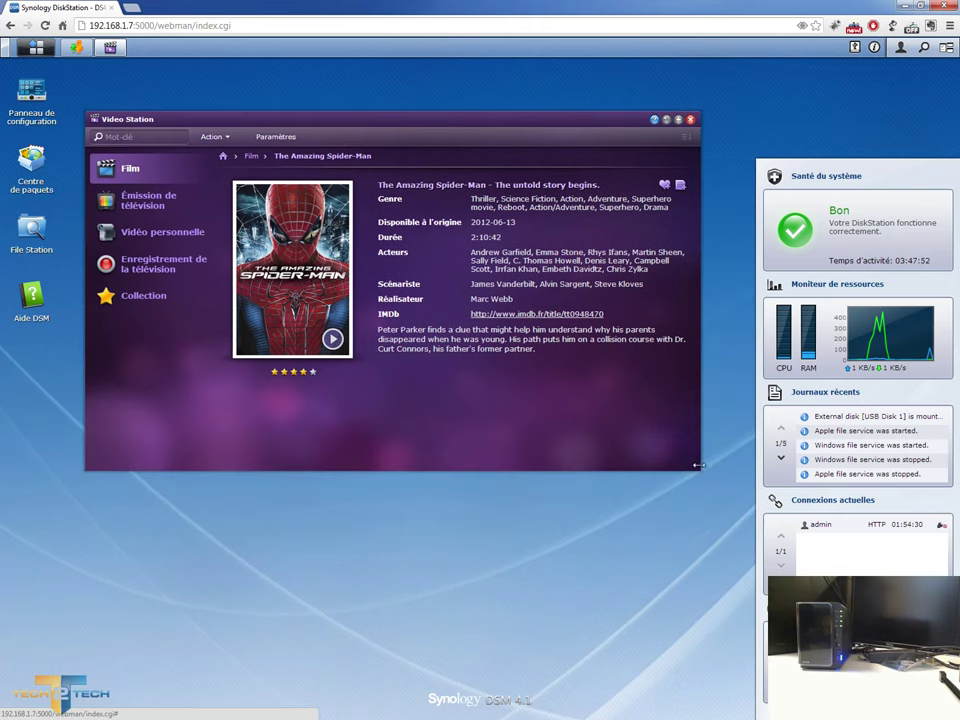
drag(718, 511, 741, 540)
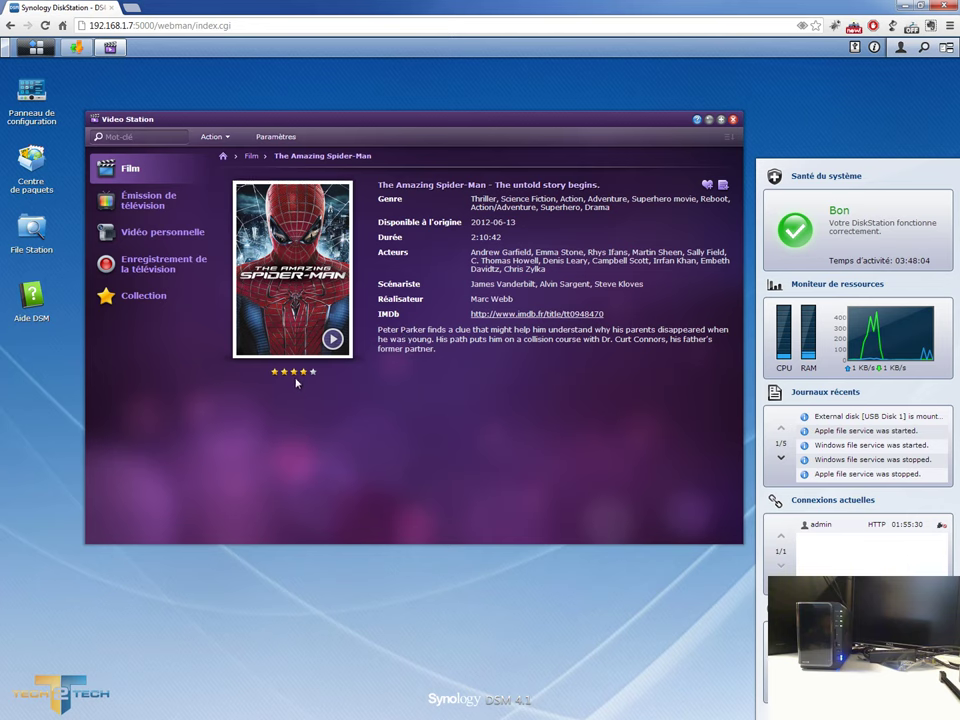
click(128, 168)
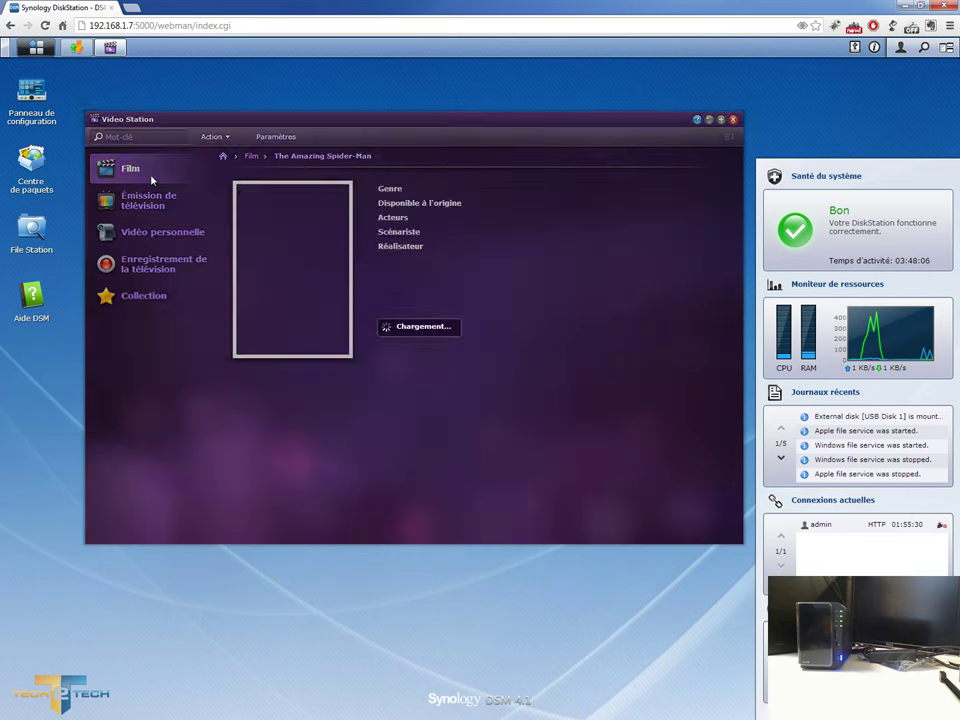
click(248, 158)
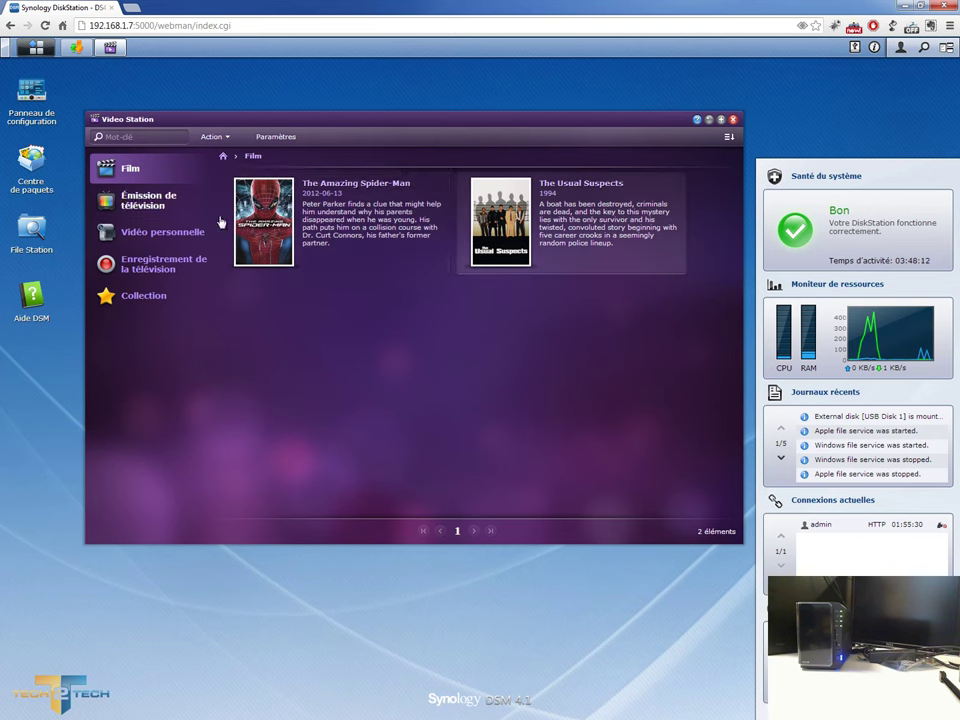
- Play The Amazing Spider-Man from about 13:14 with the subtitle track Piste 1, and close the video player
click(262, 220)
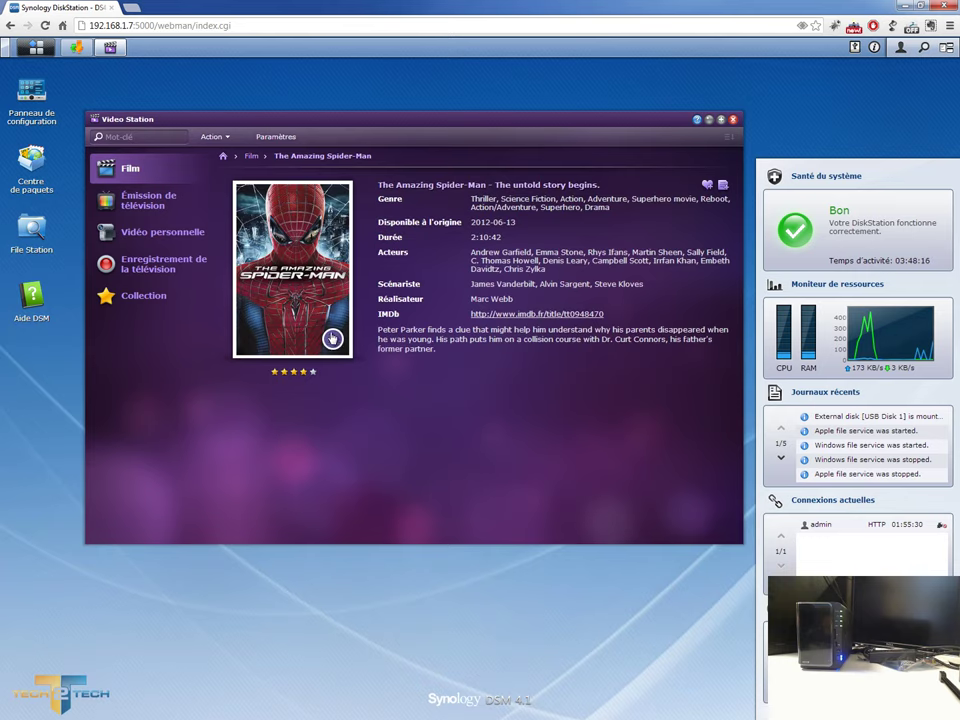
click(333, 339)
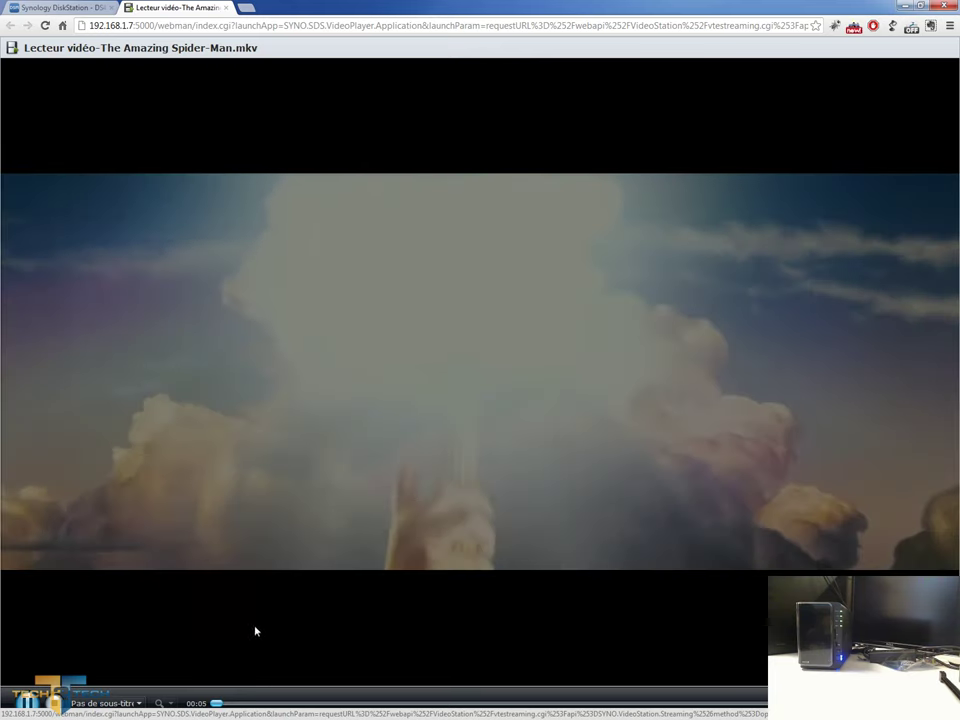
click(277, 709)
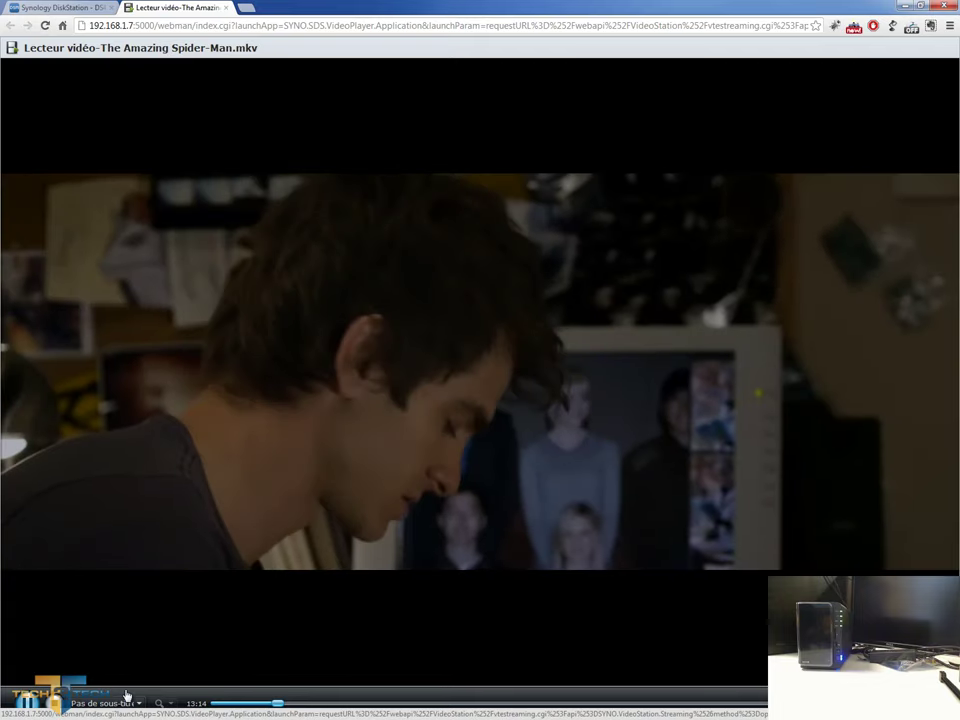
click(122, 702)
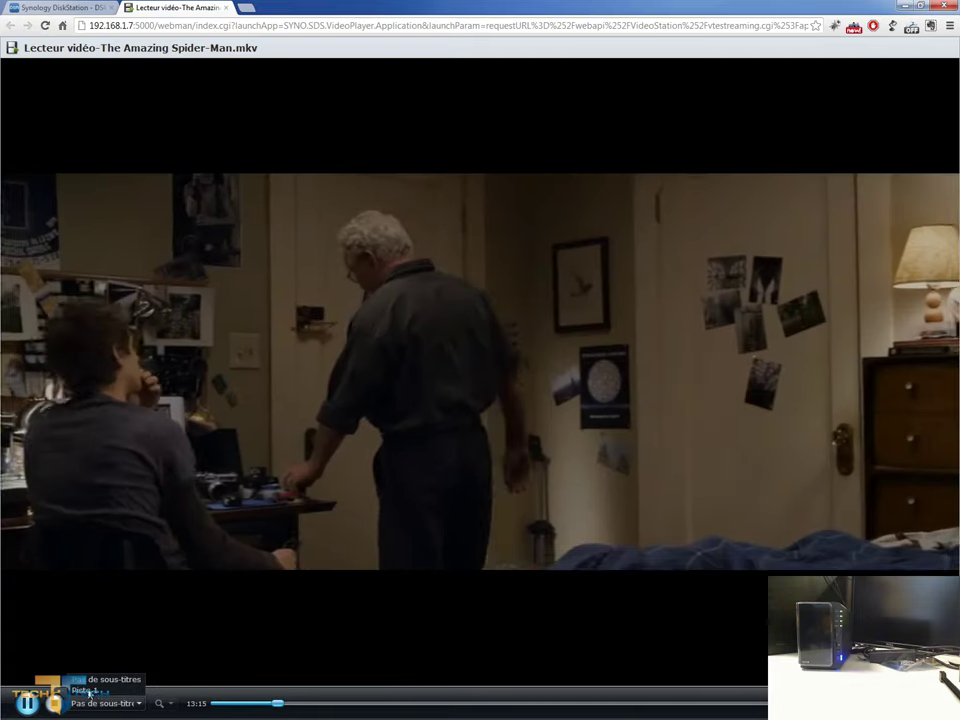
click(89, 691)
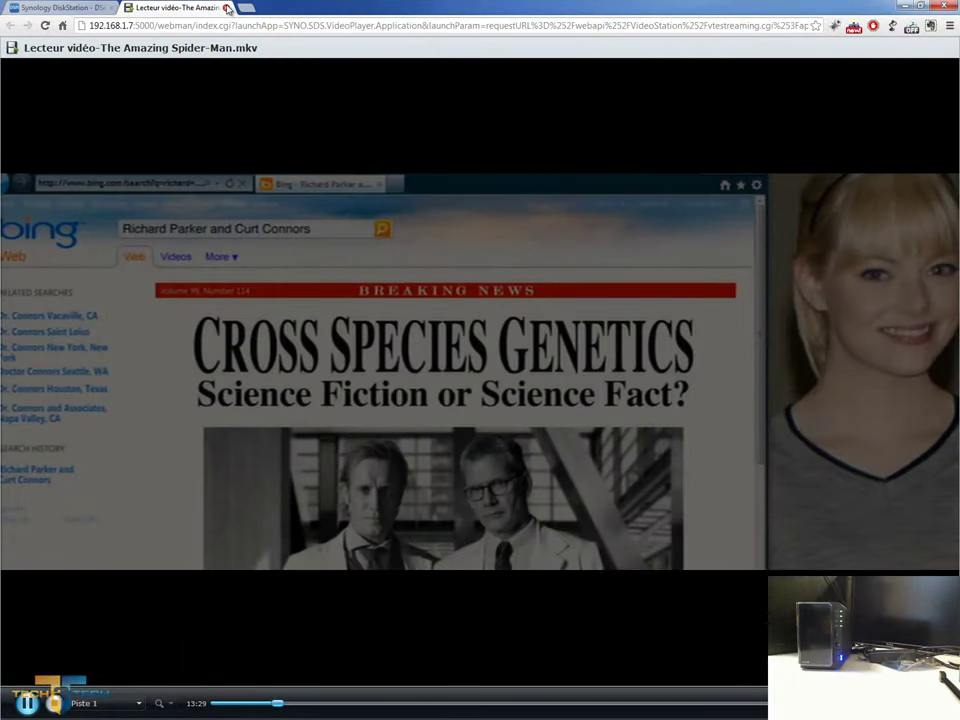
click(227, 8)
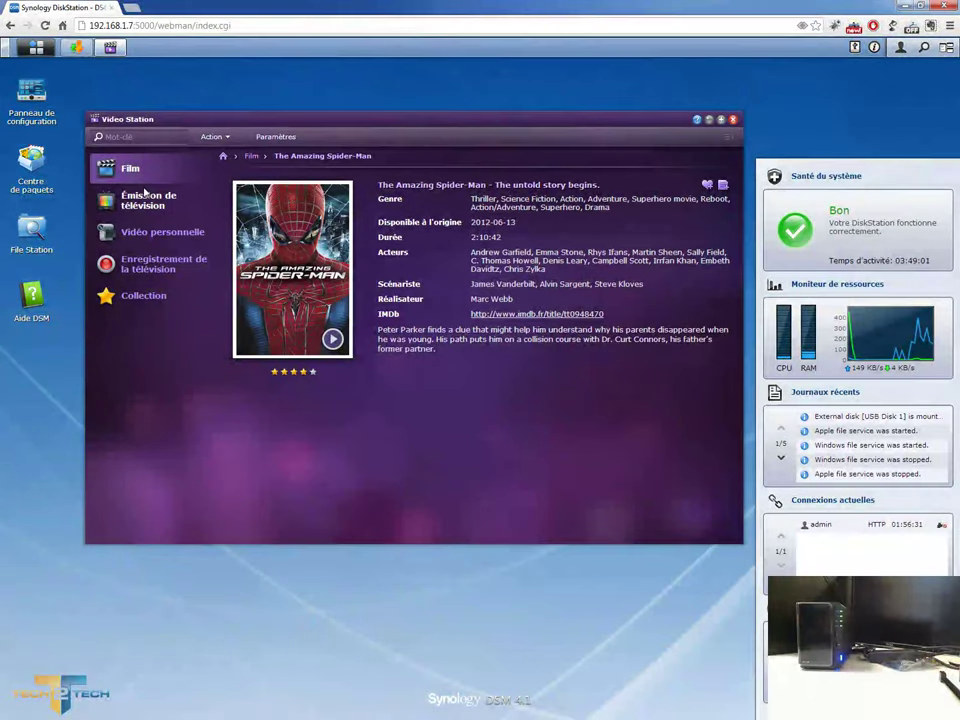
- Browse the seasons of the TV show Dexter, play season 6 episode 6, and close the video player
click(143, 197)
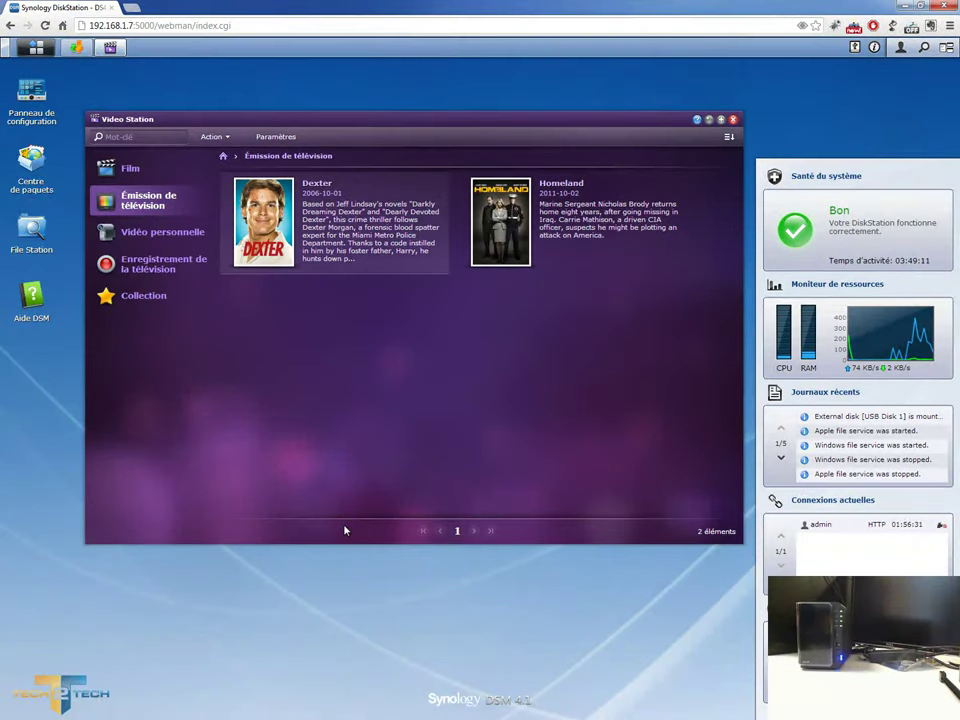
click(313, 235)
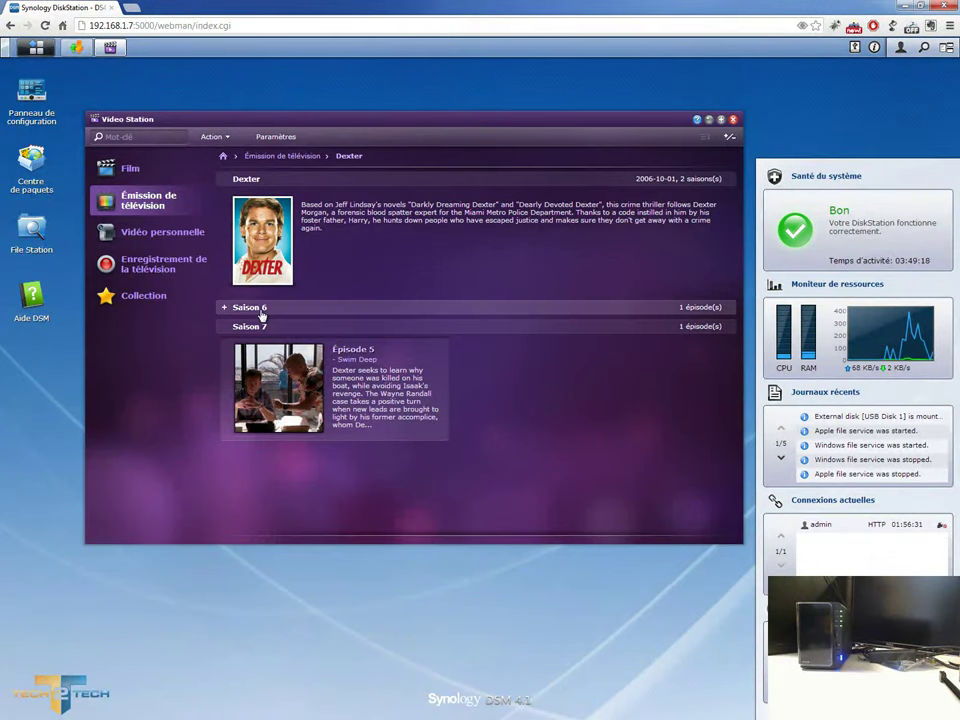
click(688, 309)
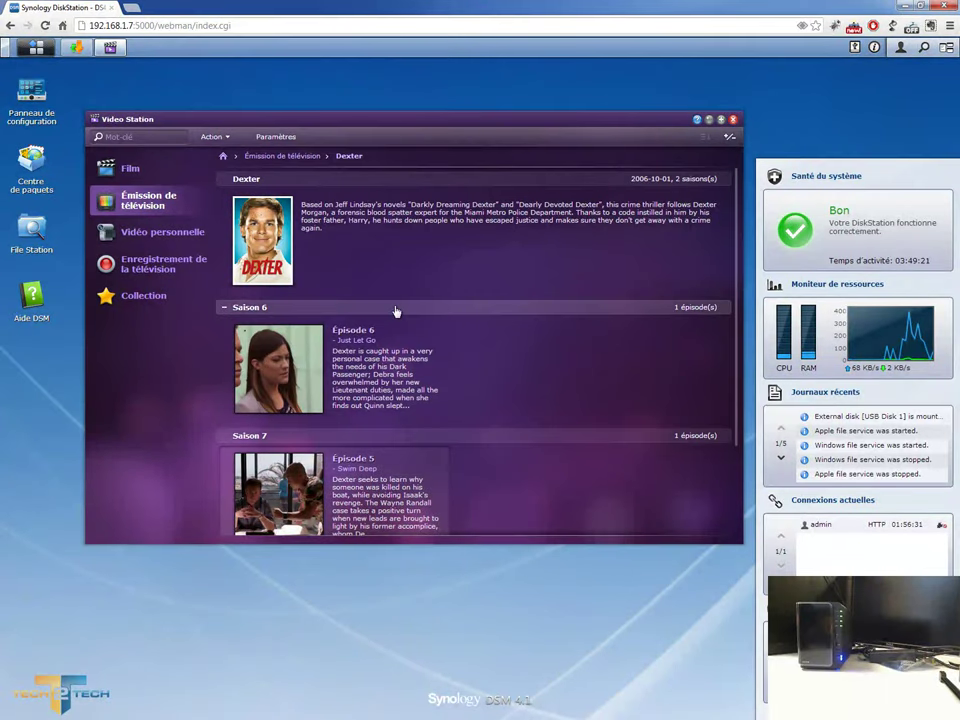
click(302, 440)
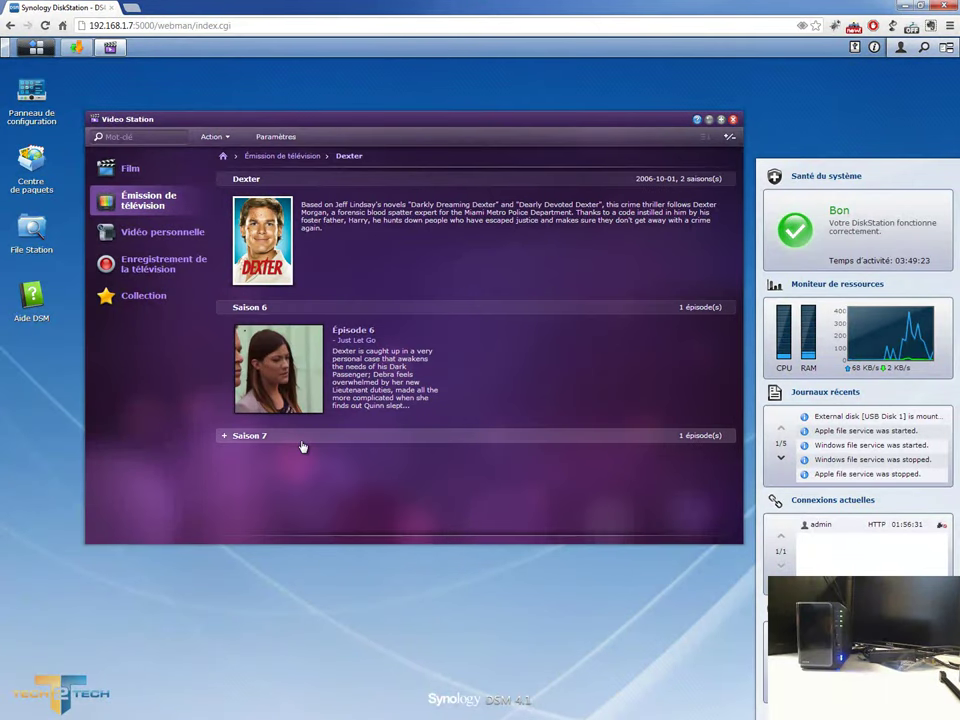
click(297, 329)
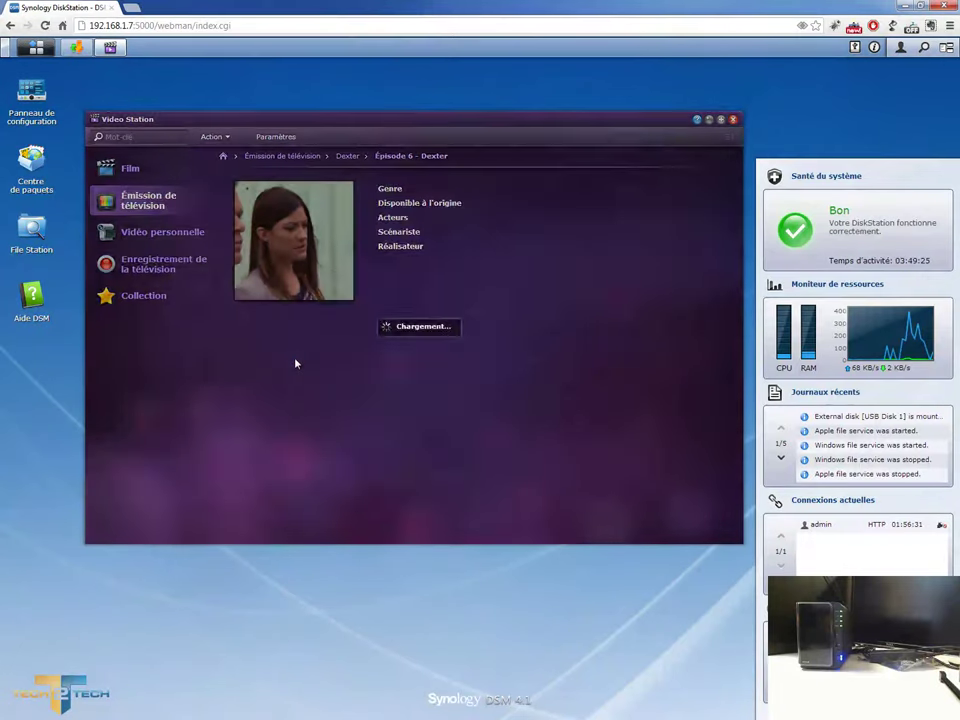
click(338, 290)
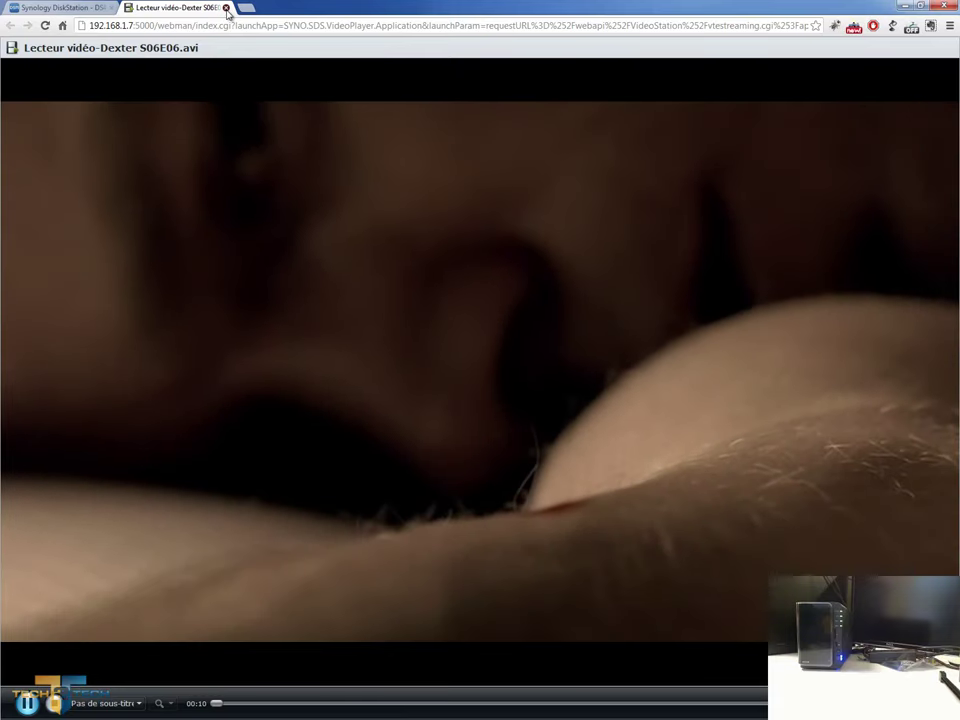
click(226, 8)
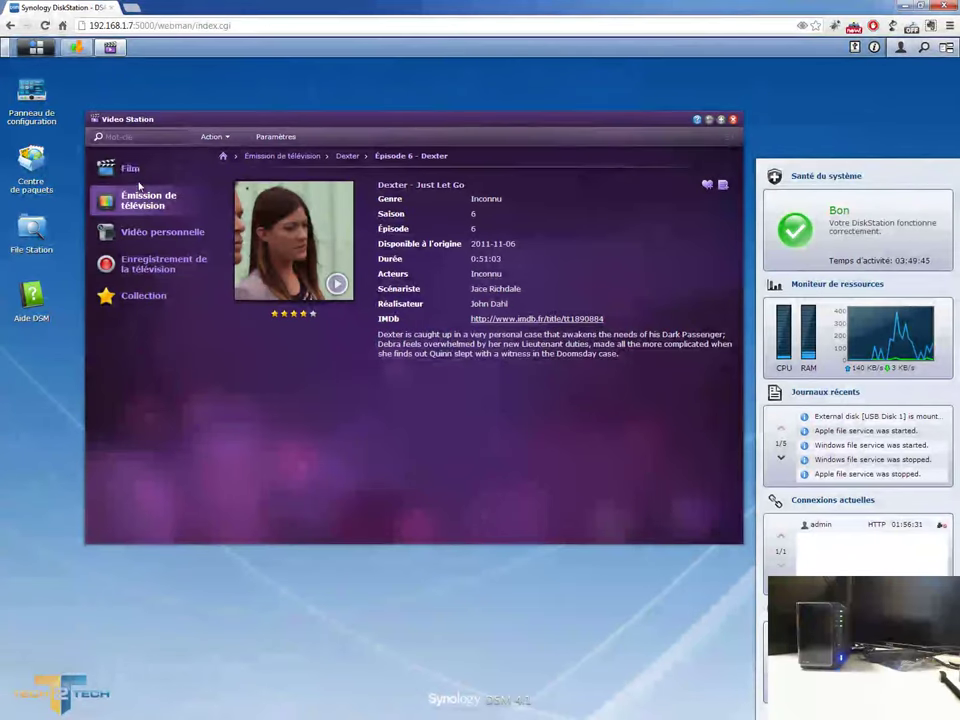
- Look through the film, television recording and personal video sections, and close Video Station
click(133, 177)
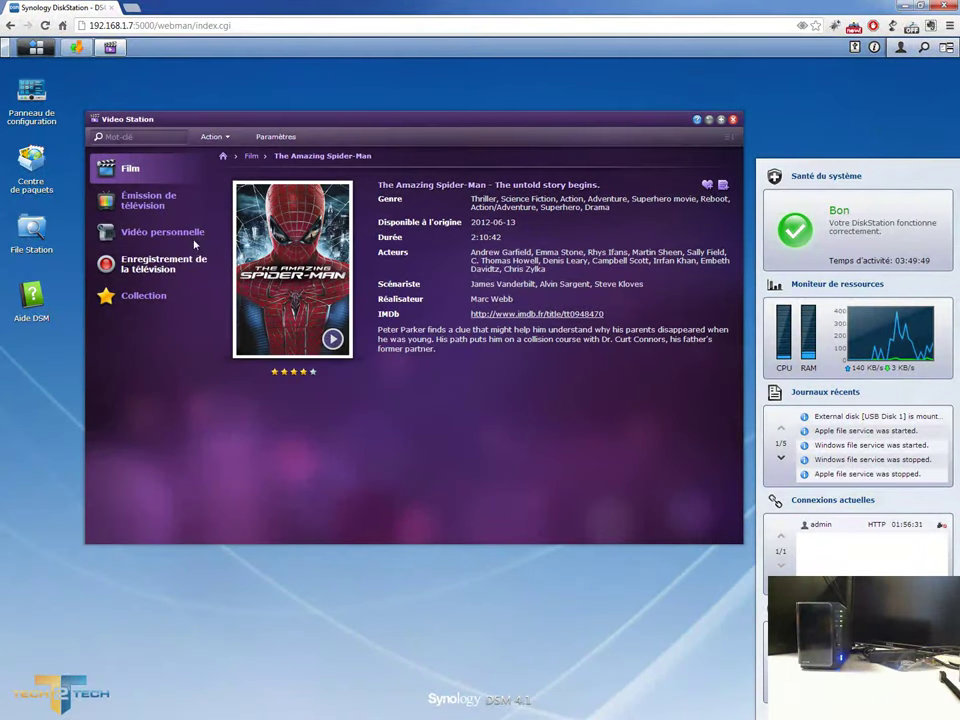
click(130, 262)
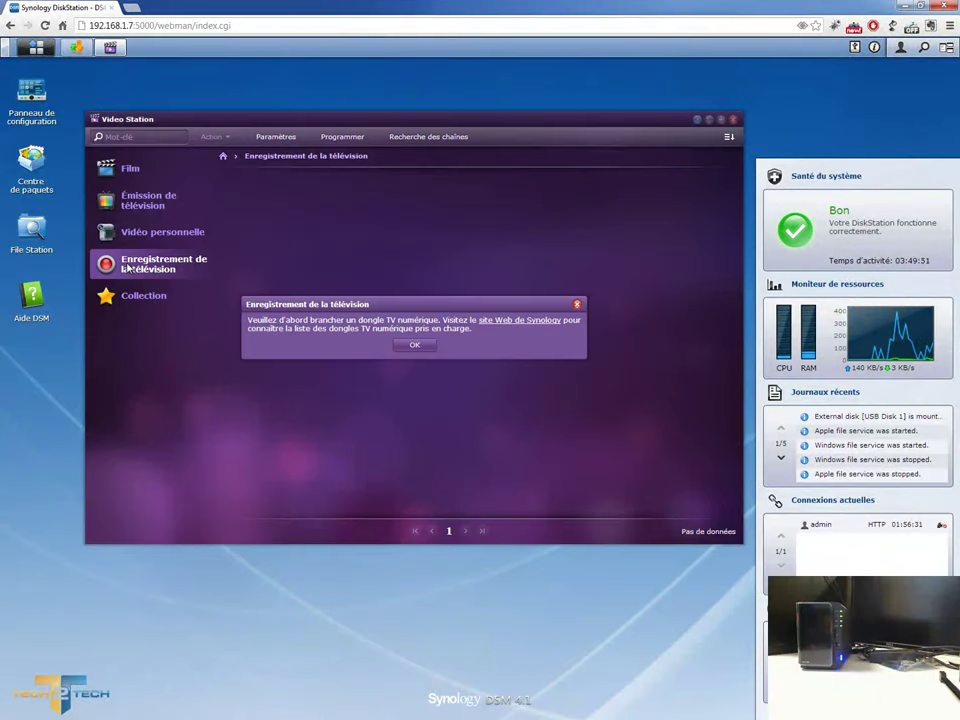
click(414, 344)
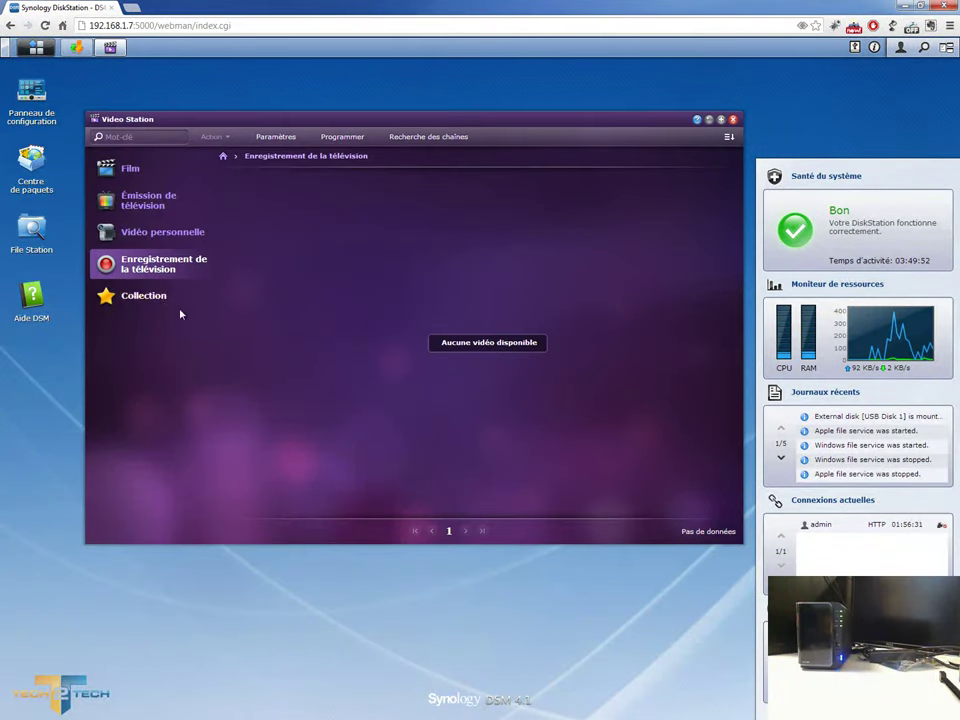
click(175, 232)
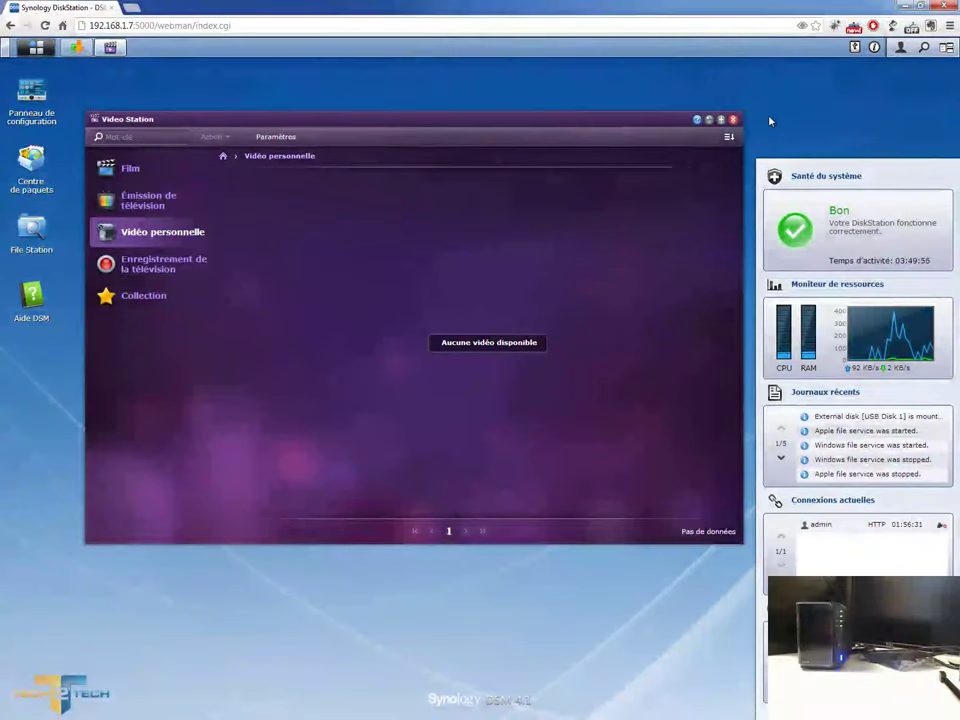
click(735, 119)
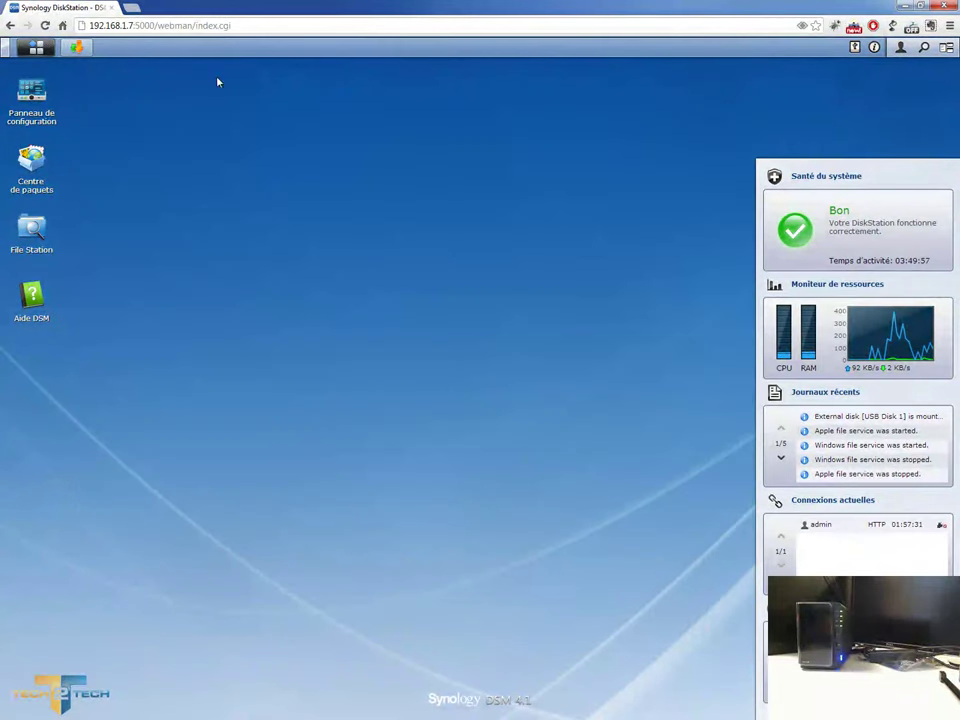
- Open Photo Station, explore the photo timeline and its map, and close Photo Station
click(35, 48)
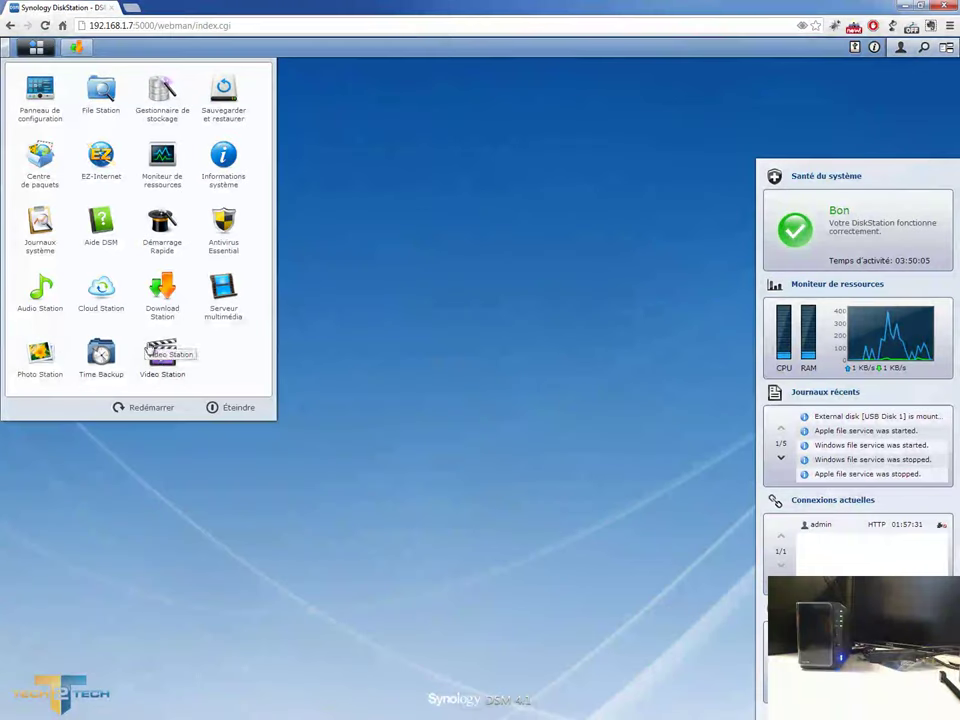
click(38, 354)
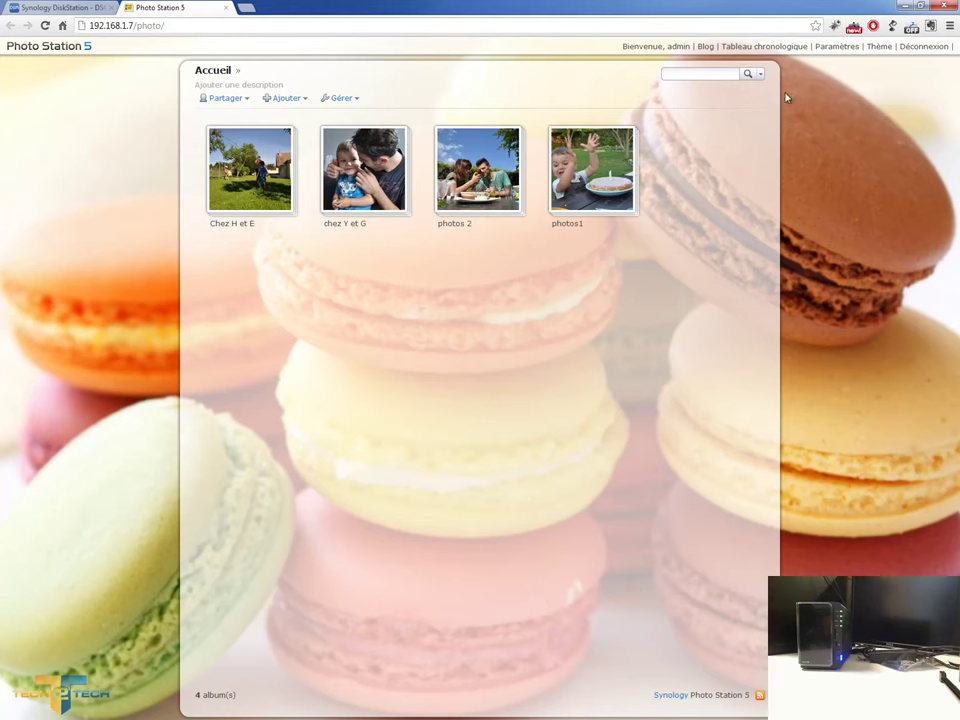
click(778, 48)
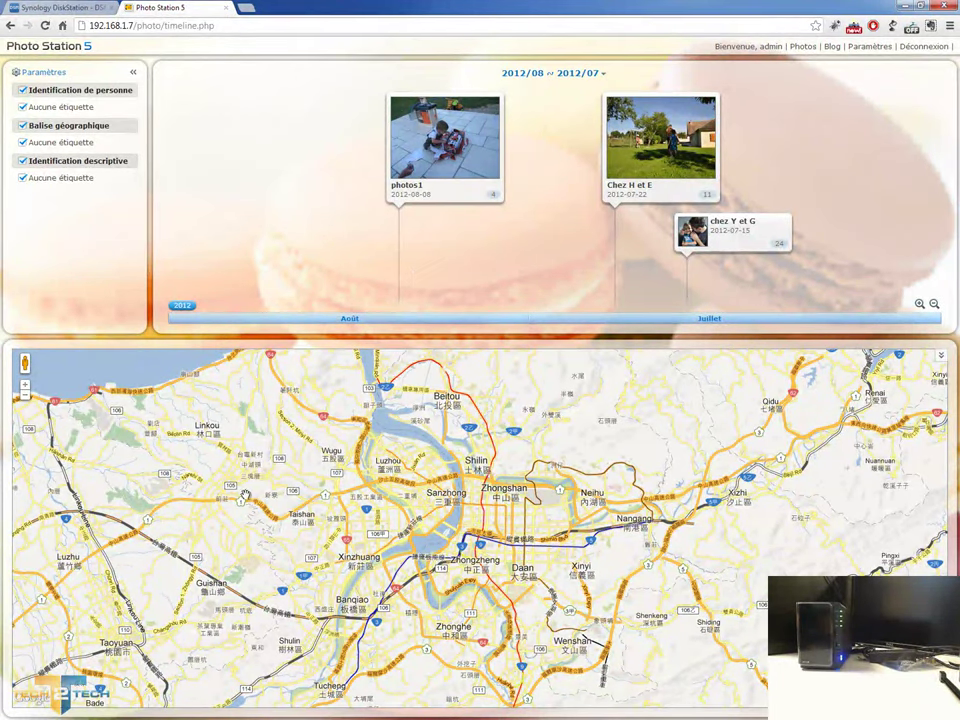
scroll(238, 485, down, 1)
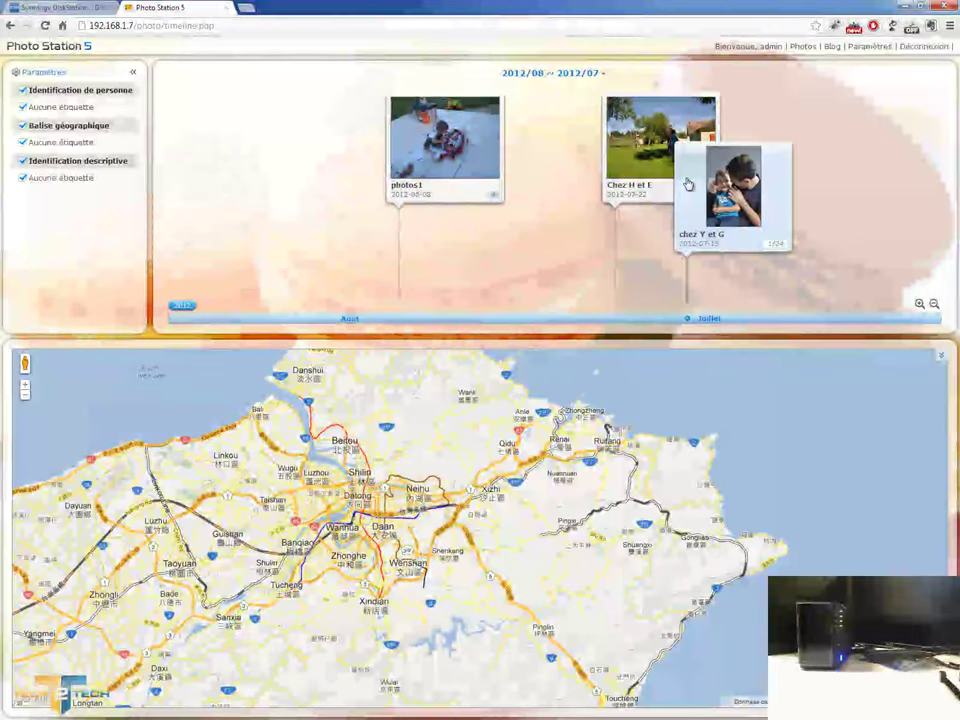
click(670, 162)
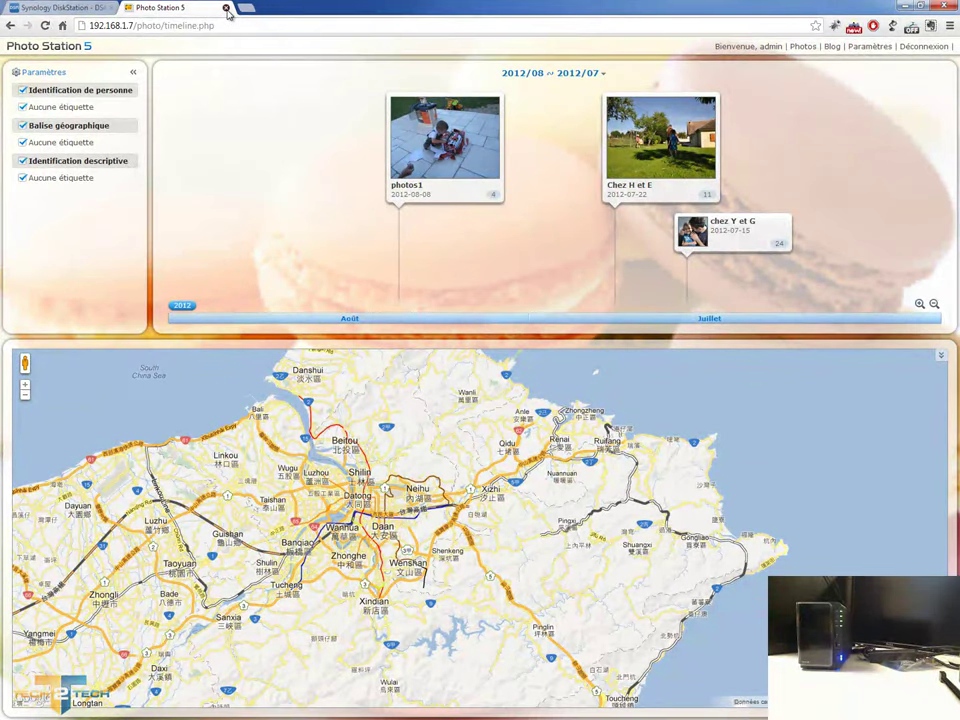
click(226, 8)
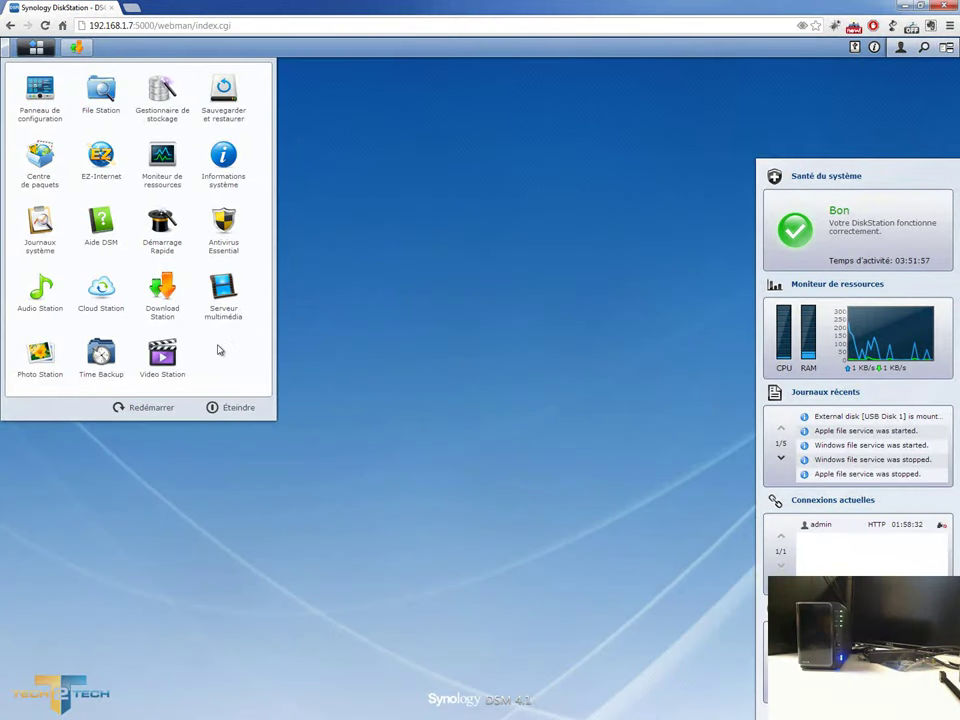
- Open Time Backup, review its task manager and options, and close it without changes
click(101, 353)
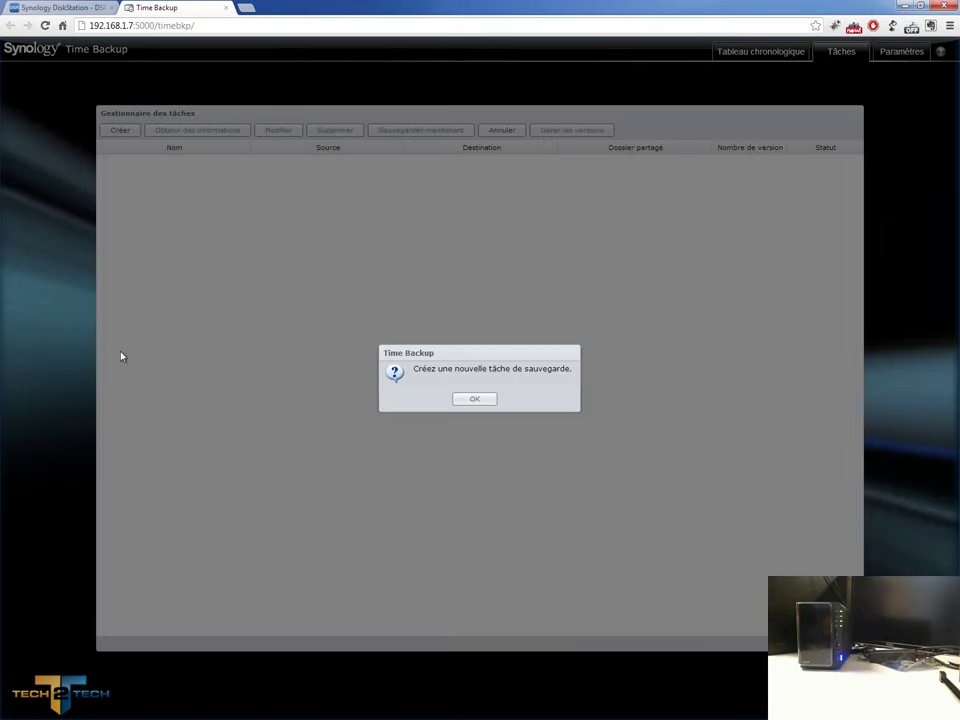
click(472, 401)
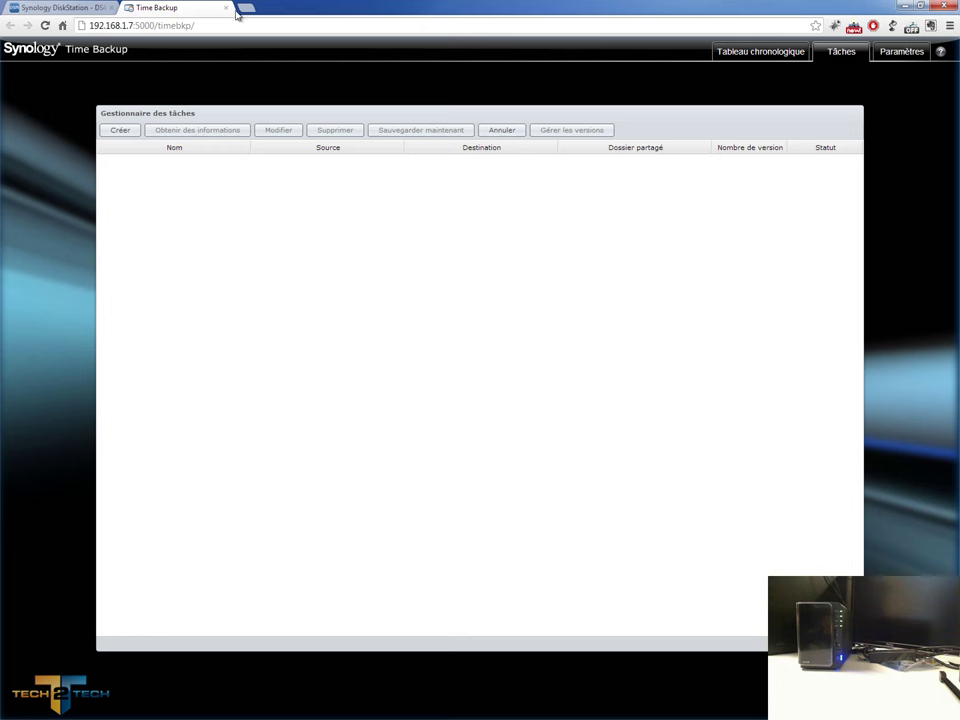
click(901, 52)
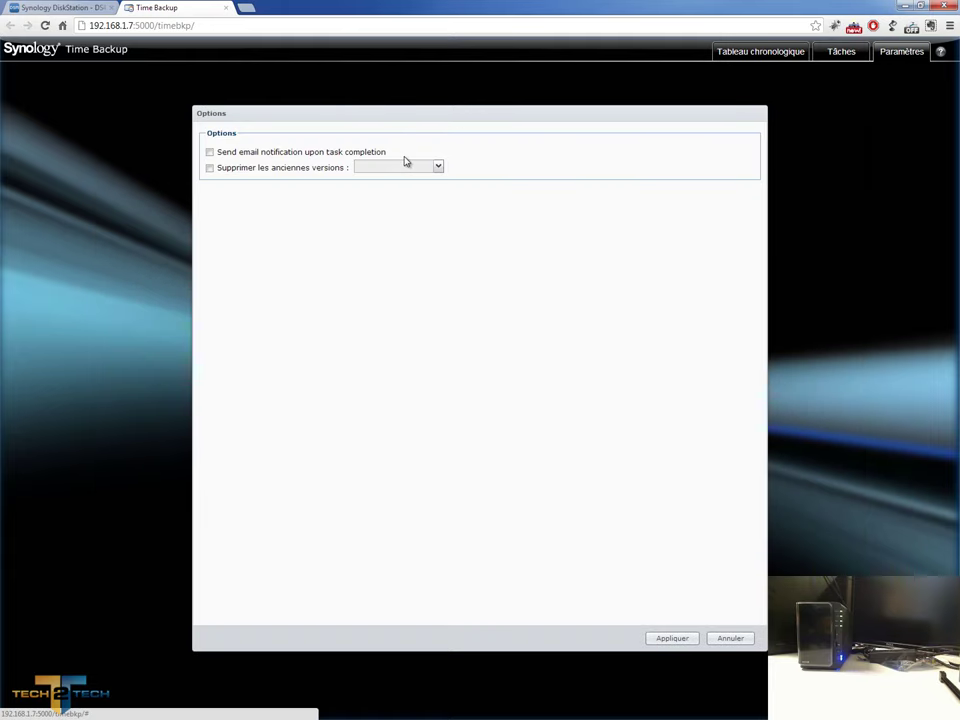
click(224, 8)
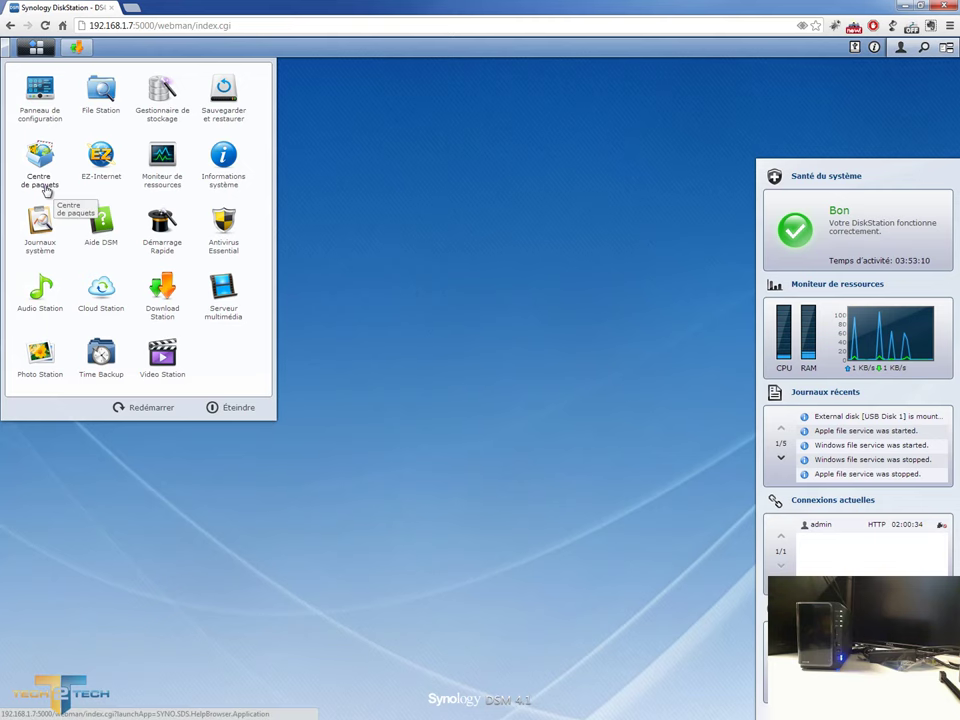
- Review the installed packages and the available Synology and third-party packages in the Centre de paquets, and close it
drag(40, 163, 43, 176)
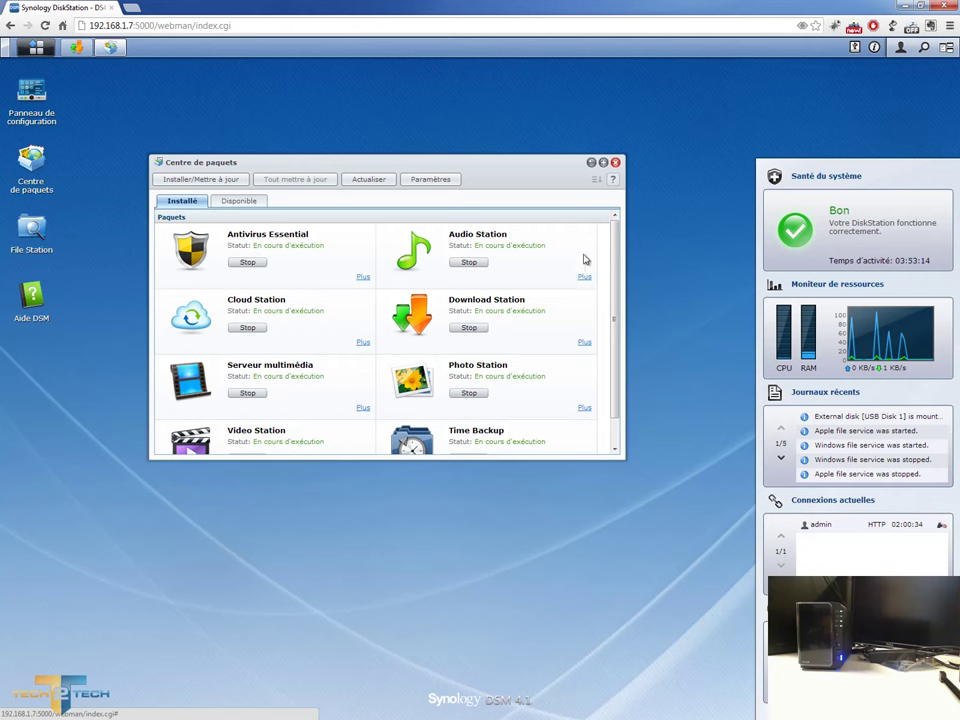
scroll(505, 225, down, 2)
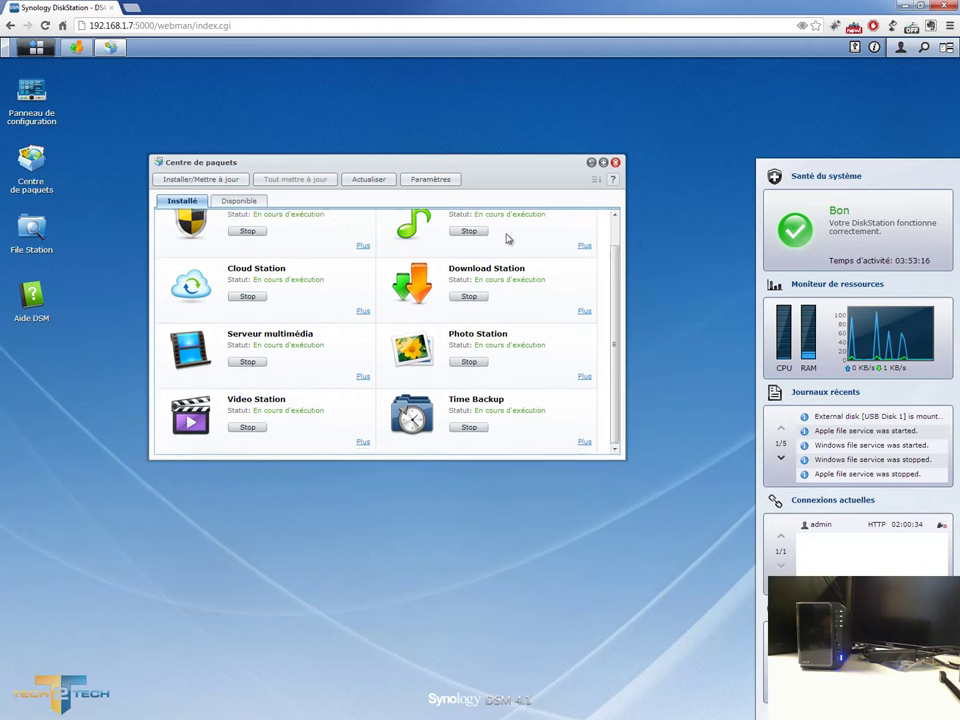
click(257, 201)
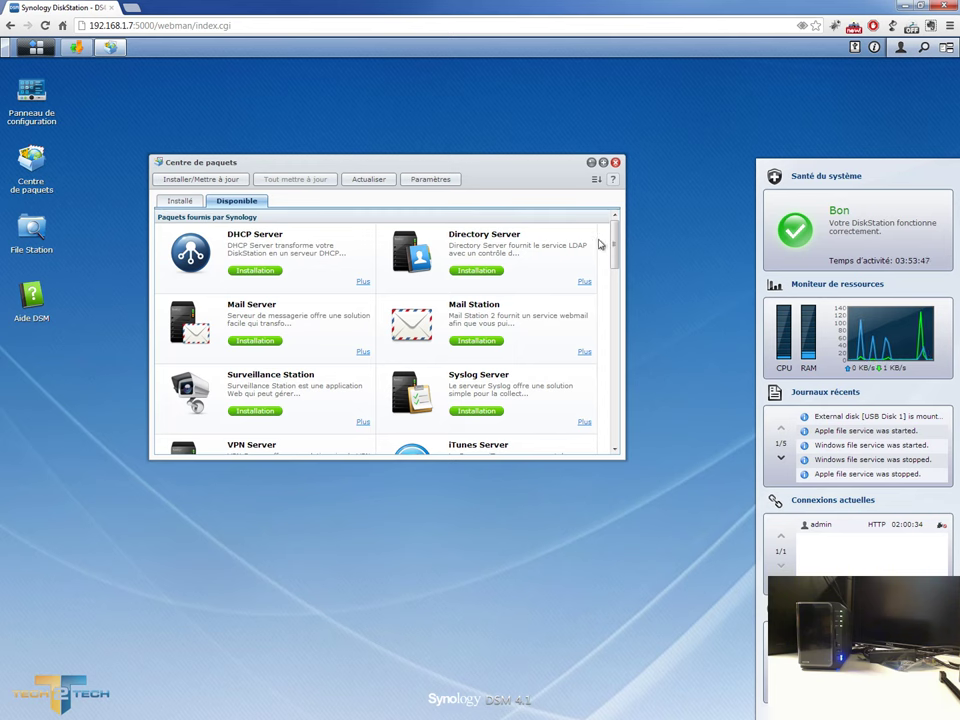
drag(615, 246, 620, 304)
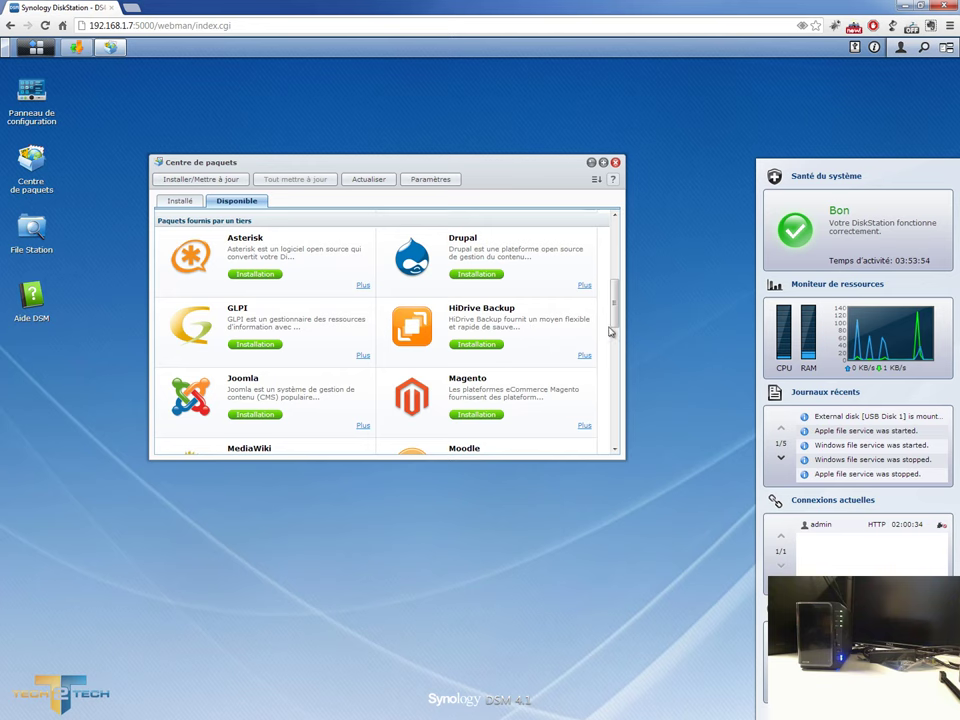
drag(617, 307, 614, 348)
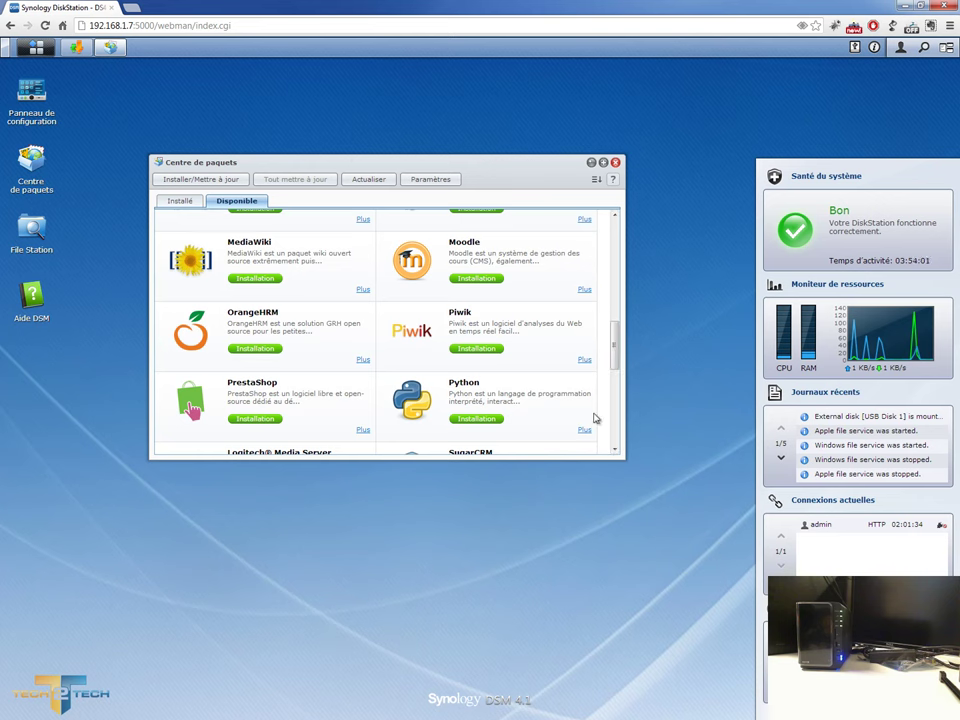
drag(616, 338, 618, 226)
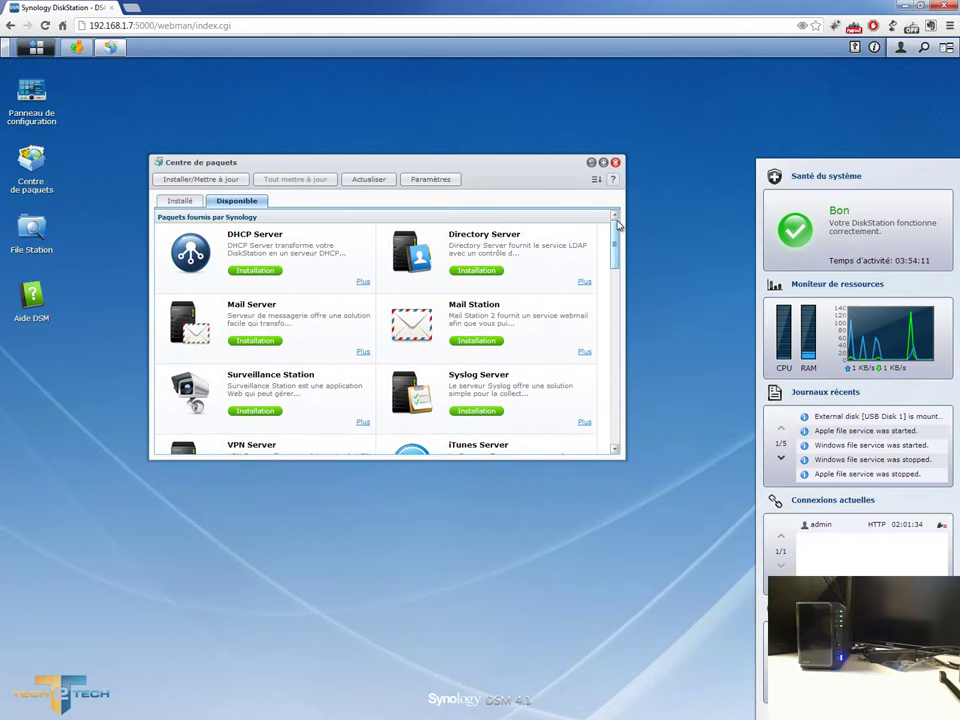
click(616, 163)
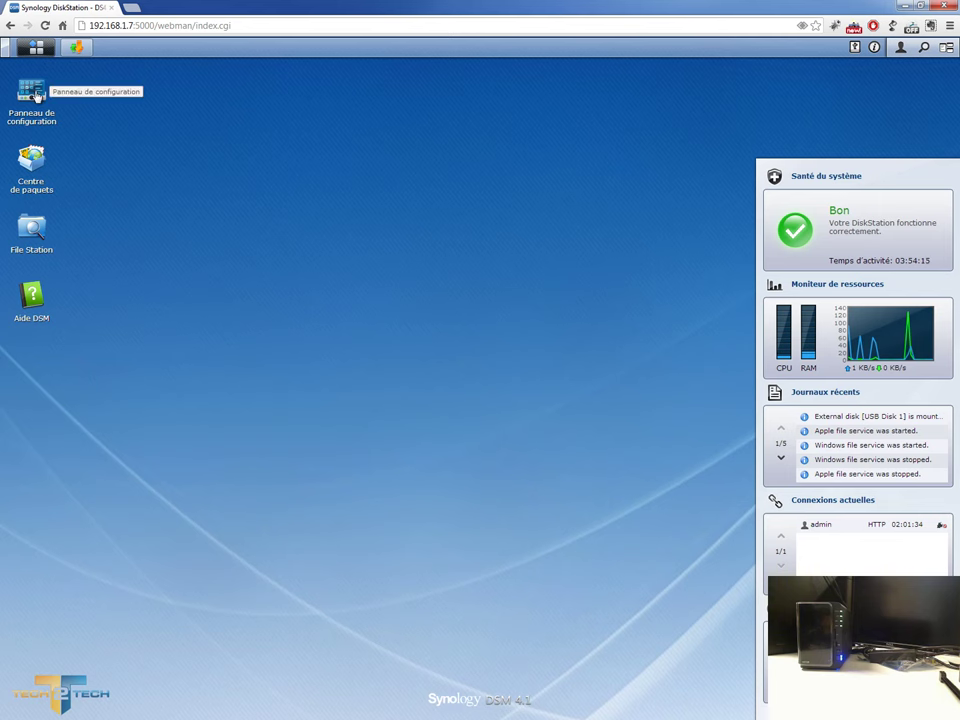
- Open the Panneau de configuration, review the general and interface settings under Réseau, and leave them without changes
click(34, 96)
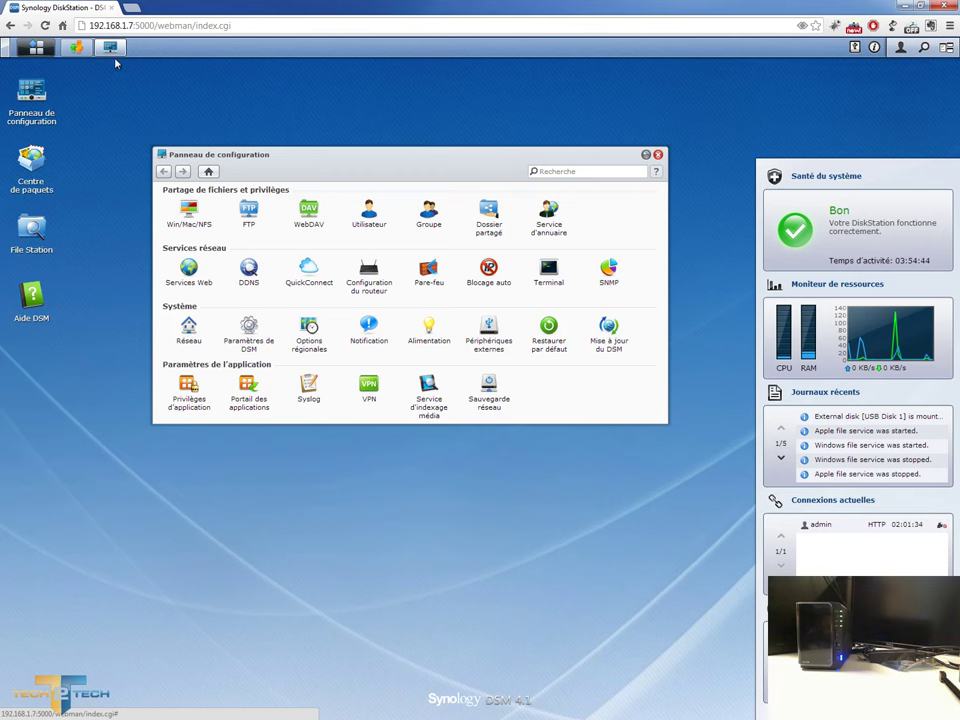
click(187, 338)
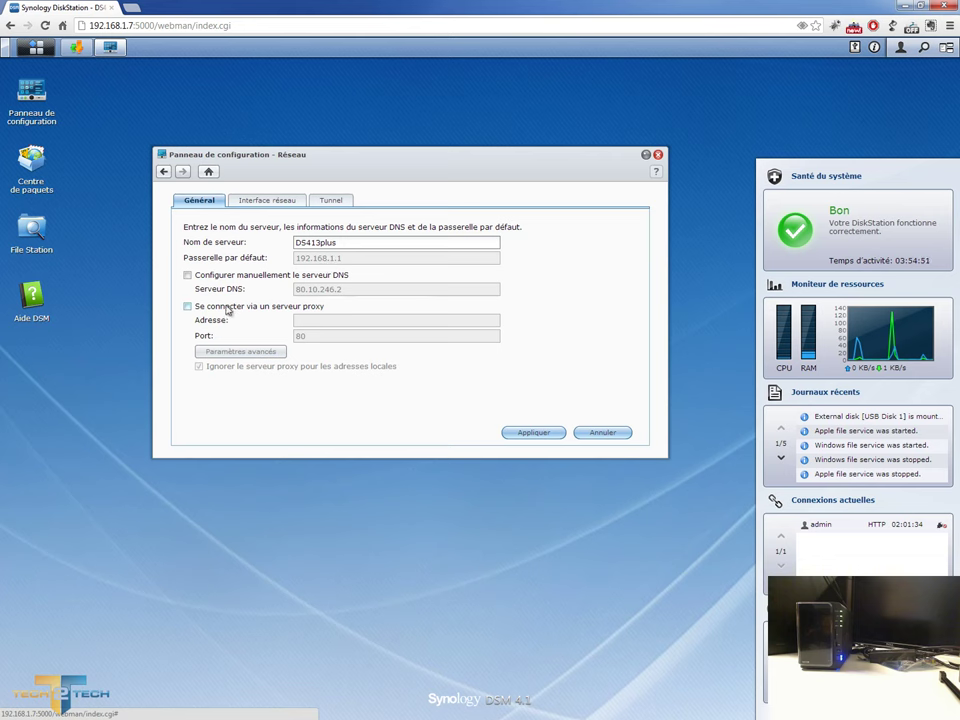
click(270, 202)
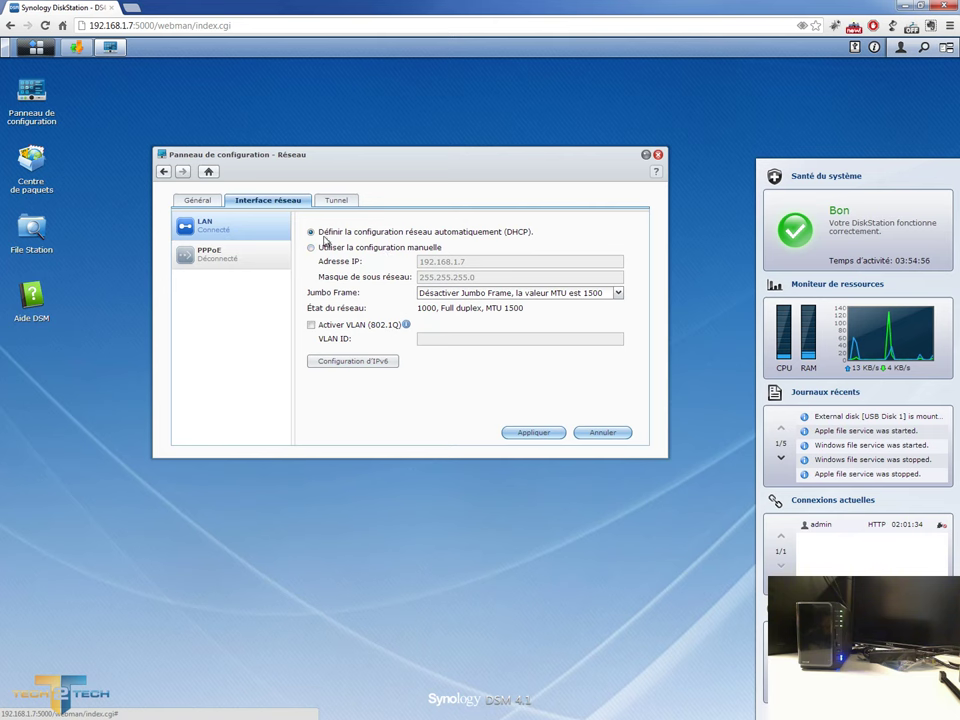
click(608, 432)
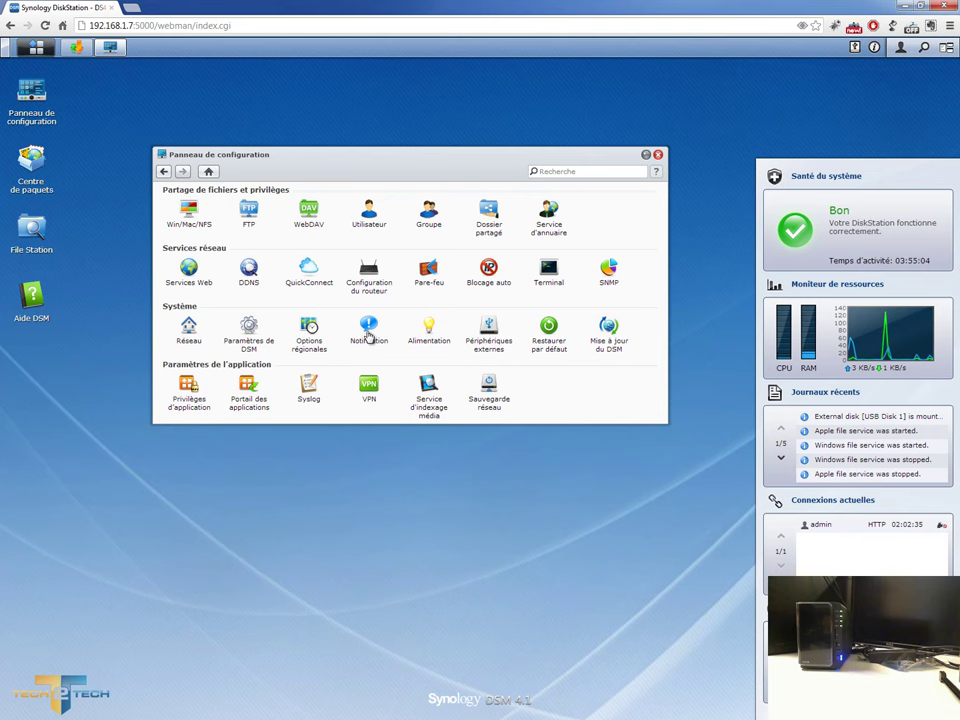
- Review the general and hibernation settings under Alimentation, leave them without changes, and close the Panneau de configuration
click(430, 330)
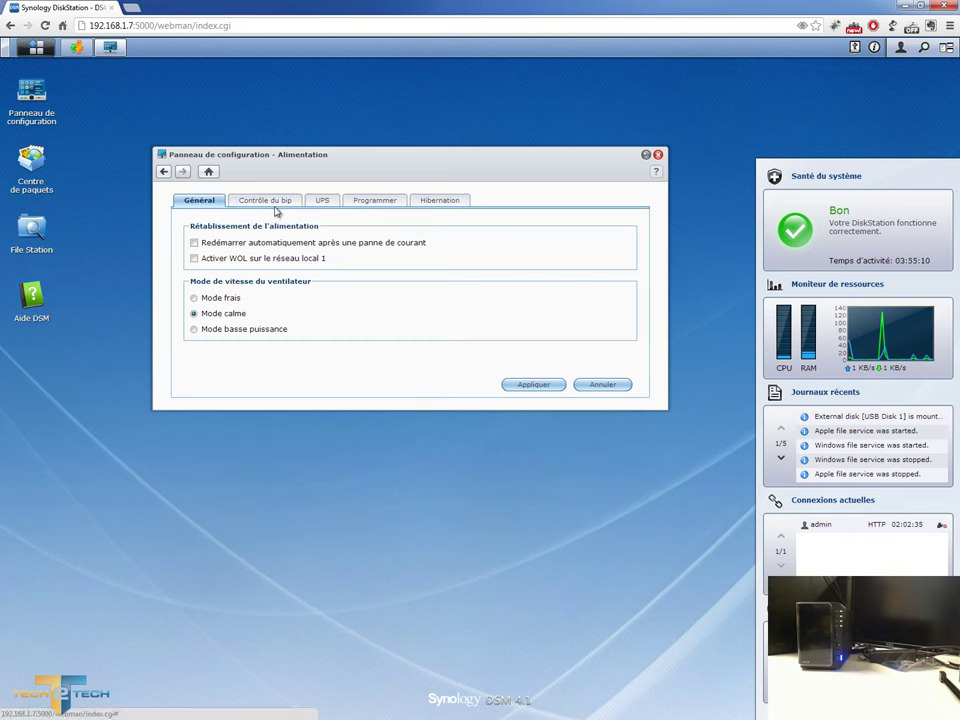
click(439, 199)
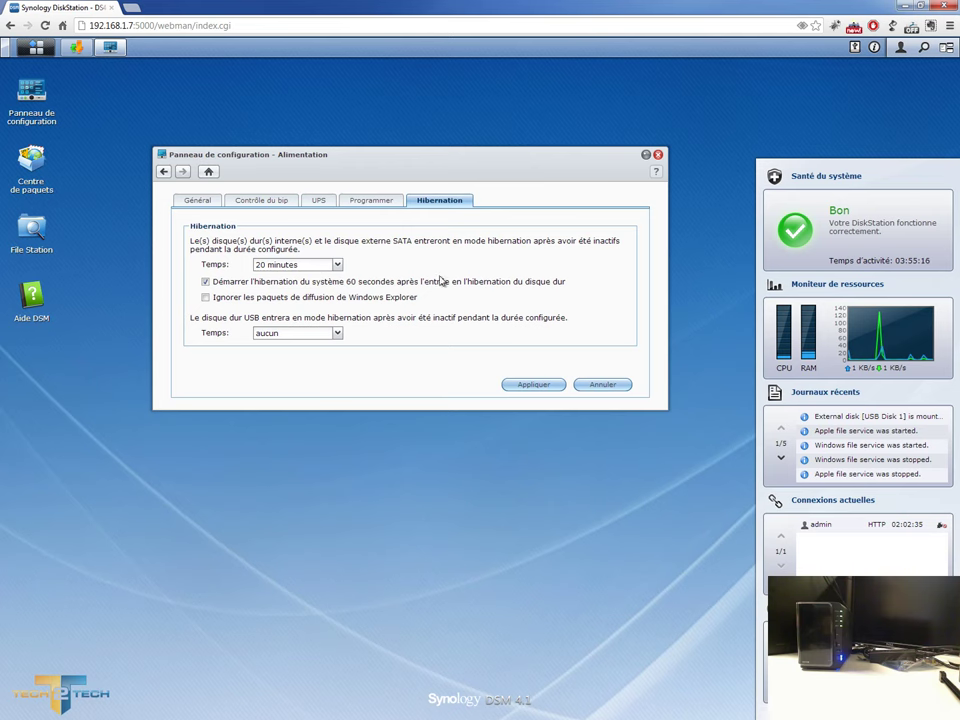
click(603, 385)
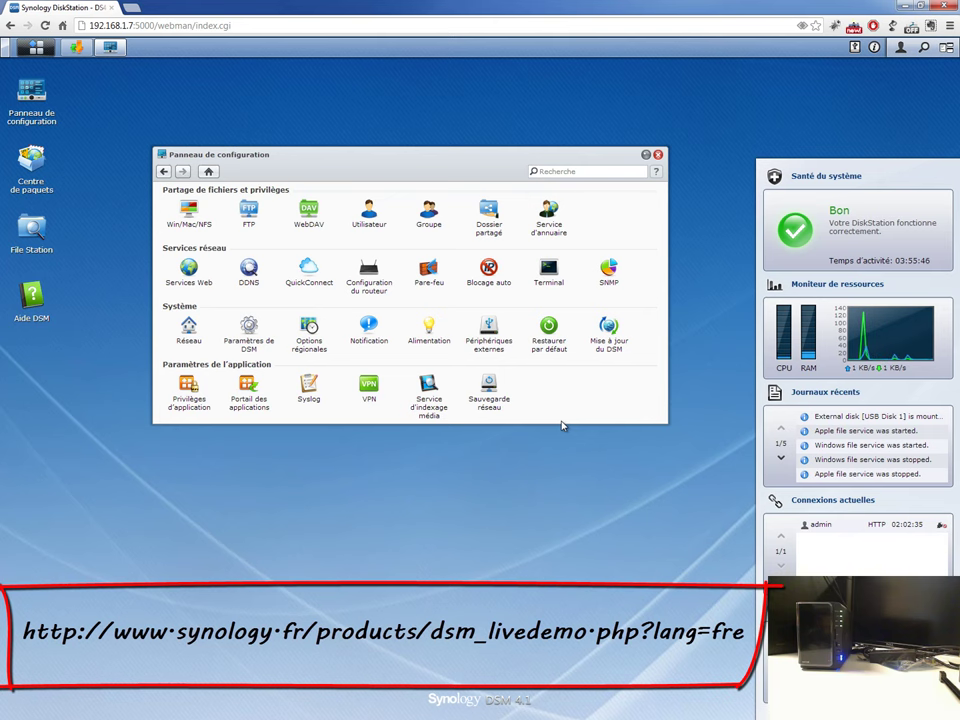
click(658, 155)
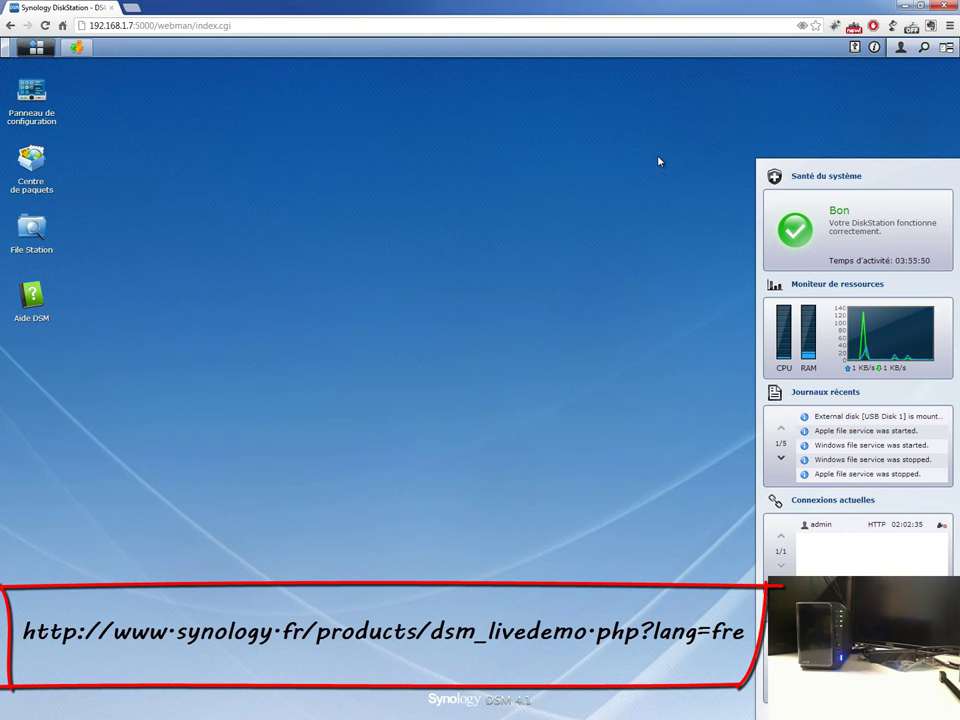